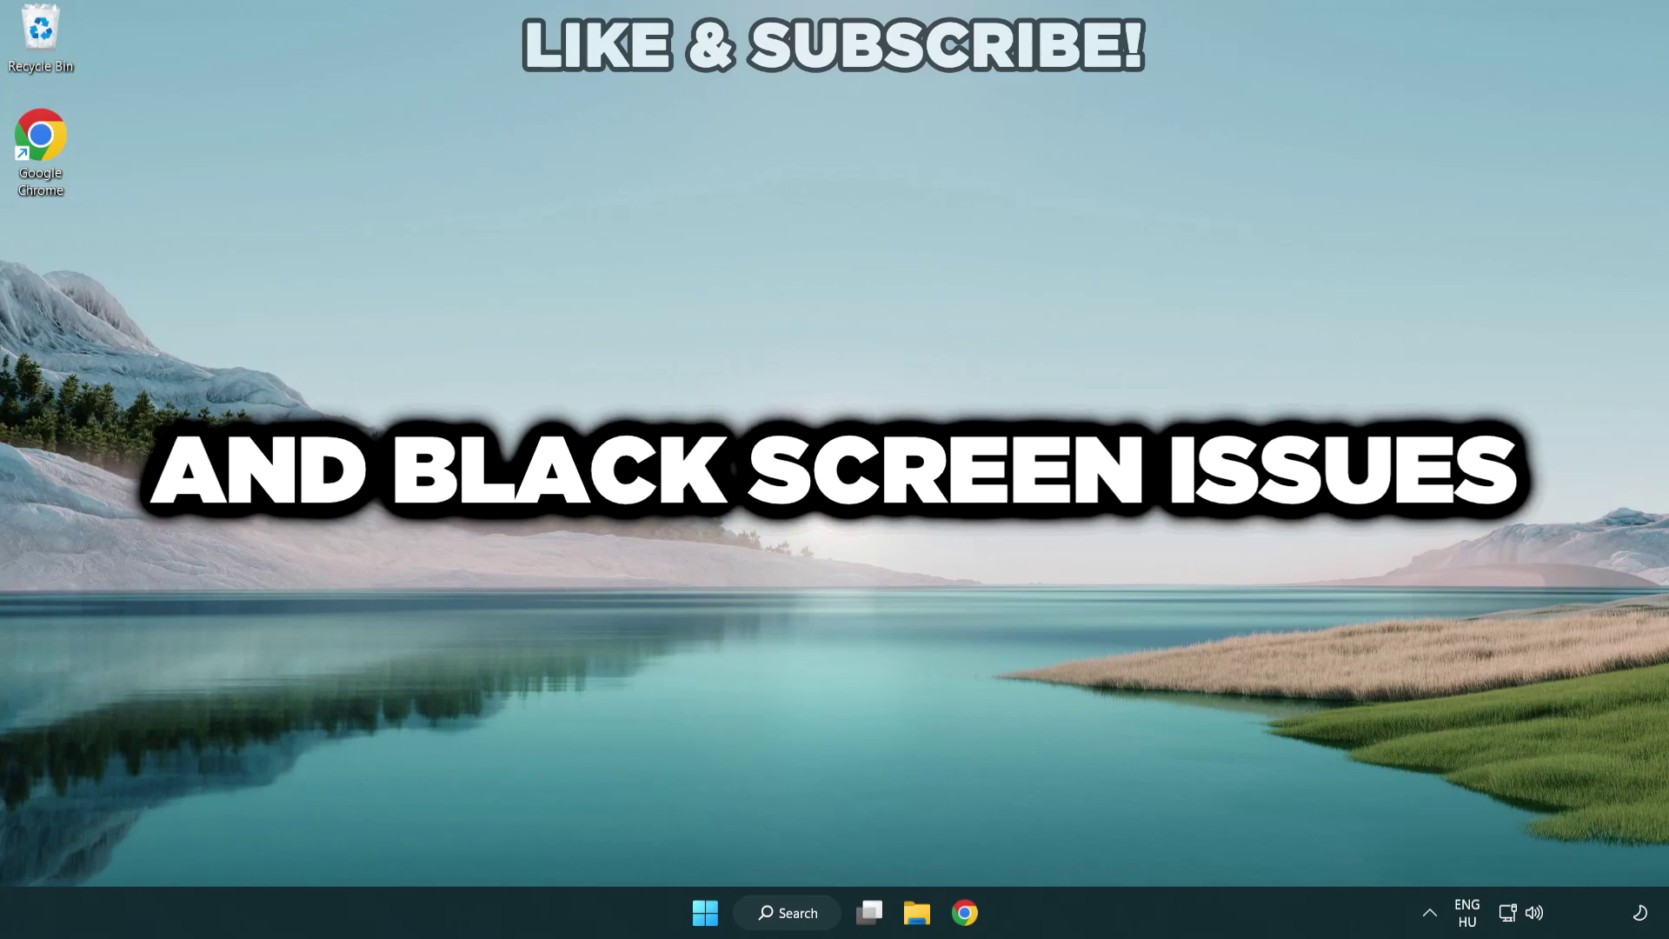
# Search Windows for 'device manager'
pyautogui.click(795, 914)
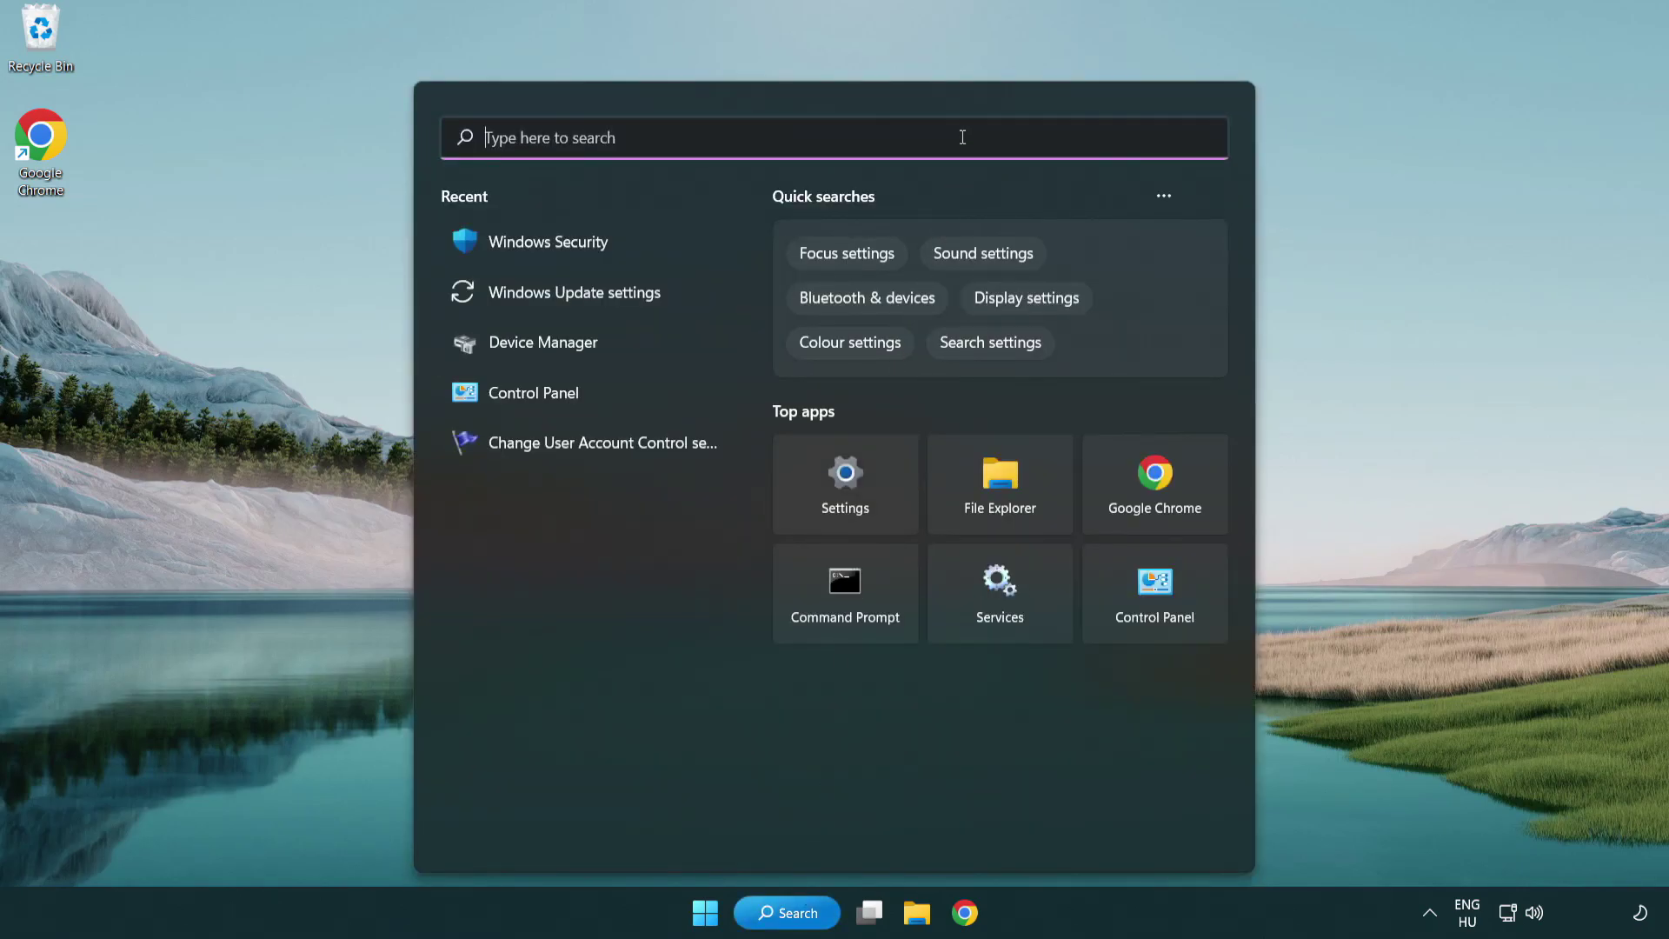
pyautogui.write('devic')
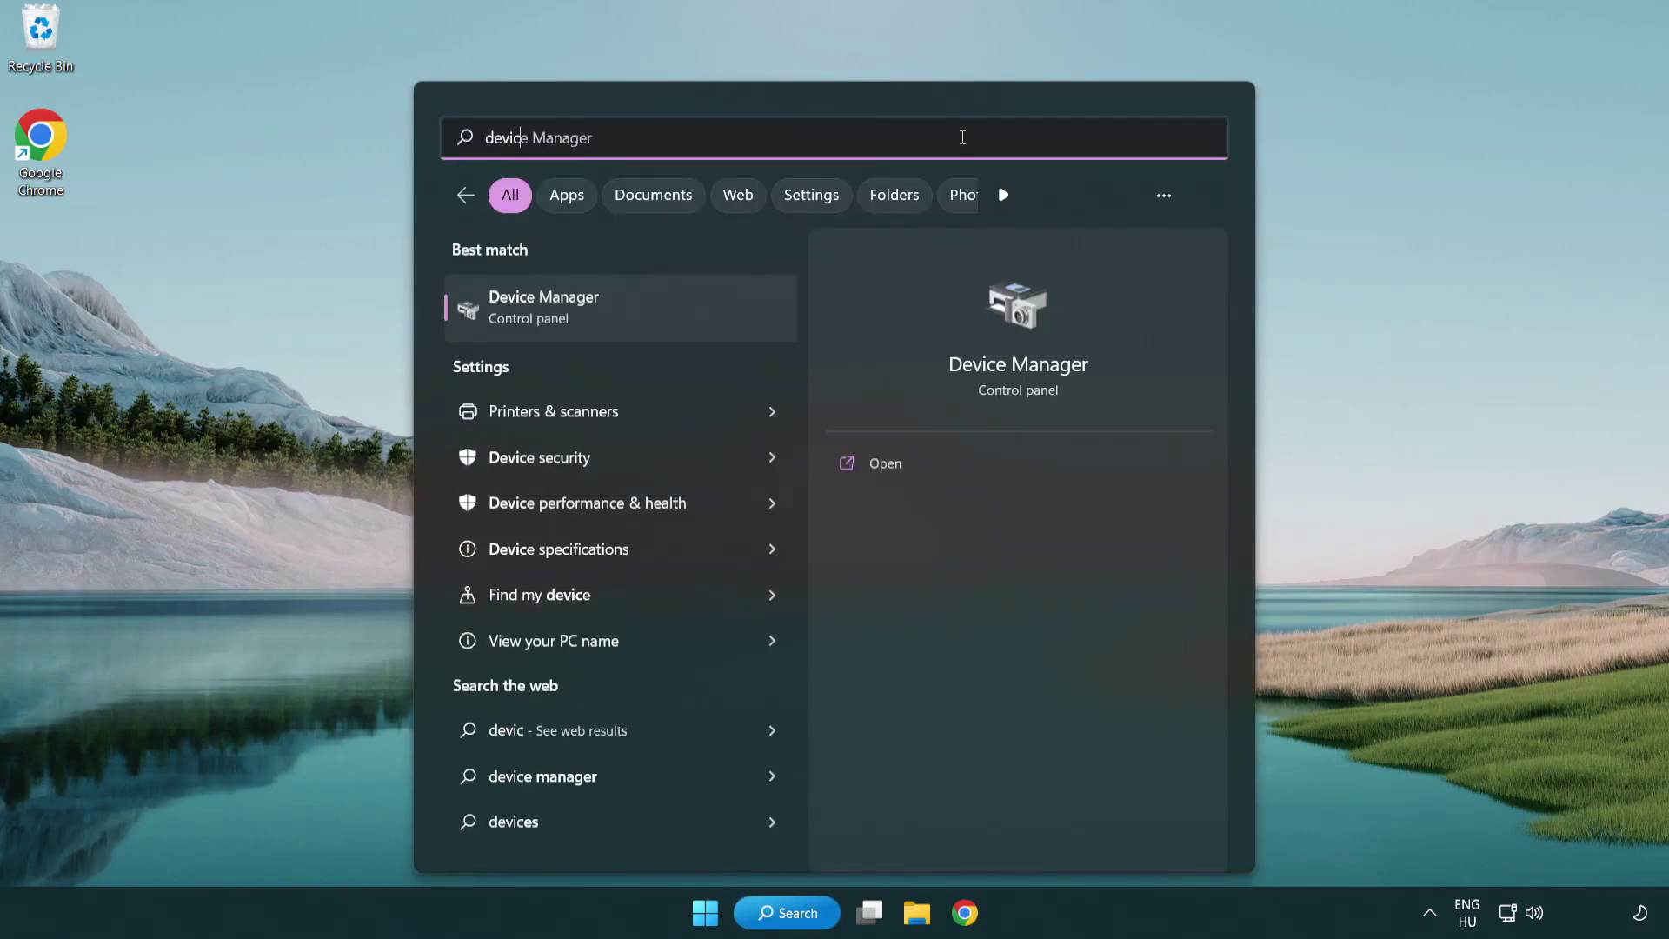
pyautogui.write('e manager')
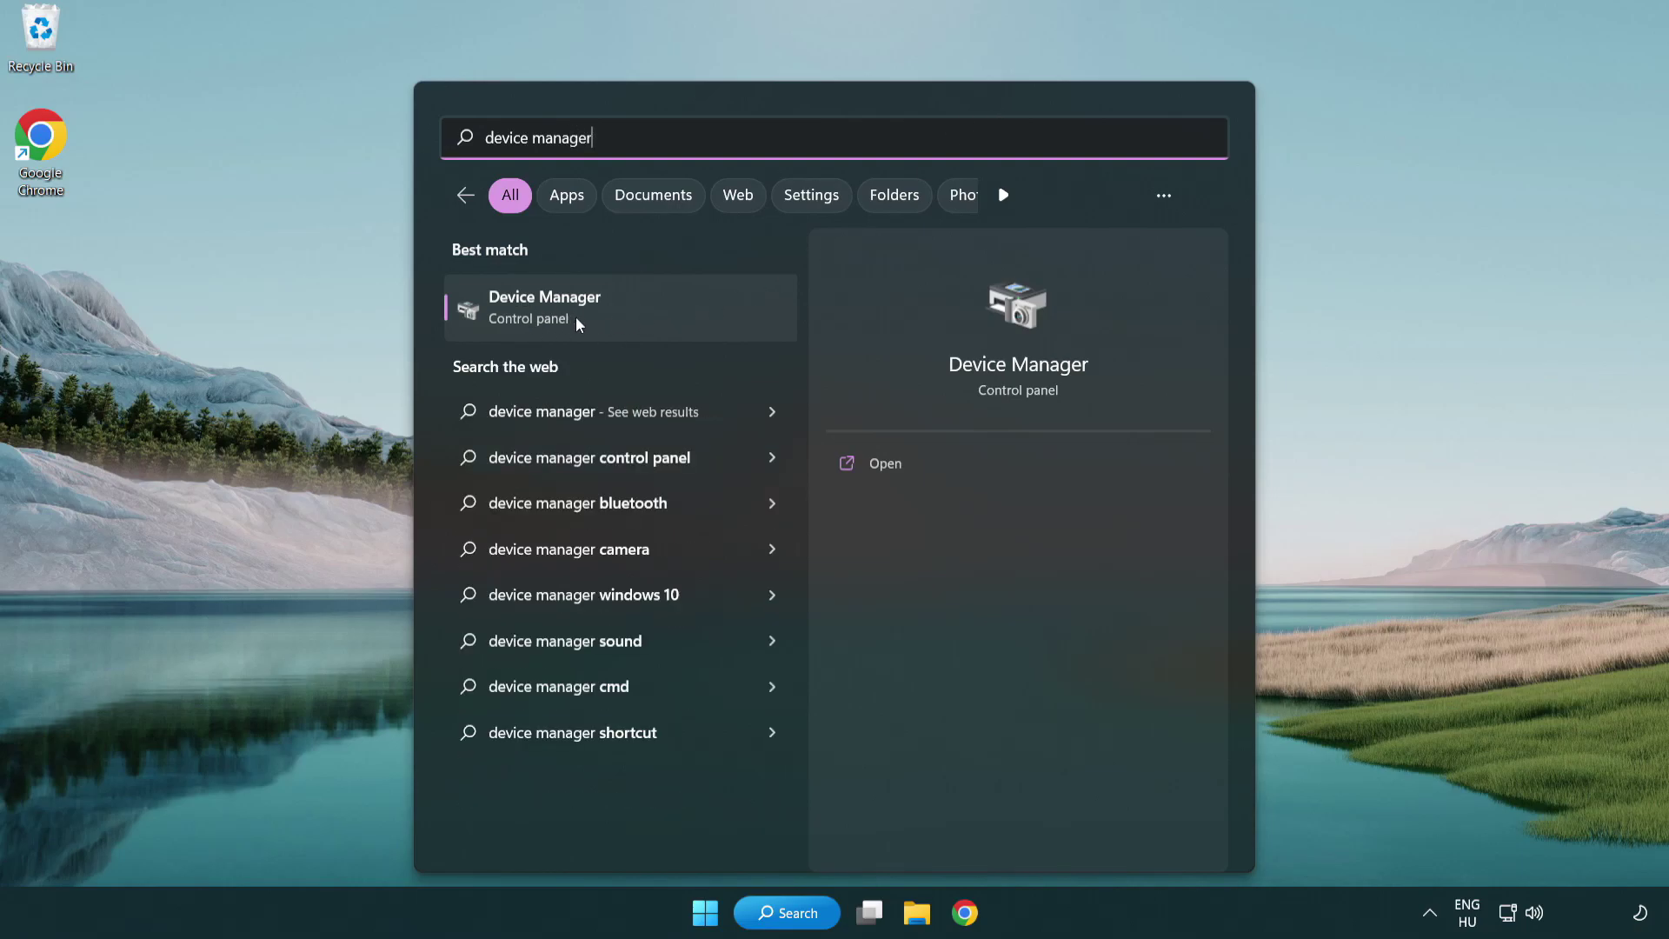
# Launch Device Manager, expand Display adapters and right-click the VMware SVGA 3D adapter
pyautogui.click(670, 321)
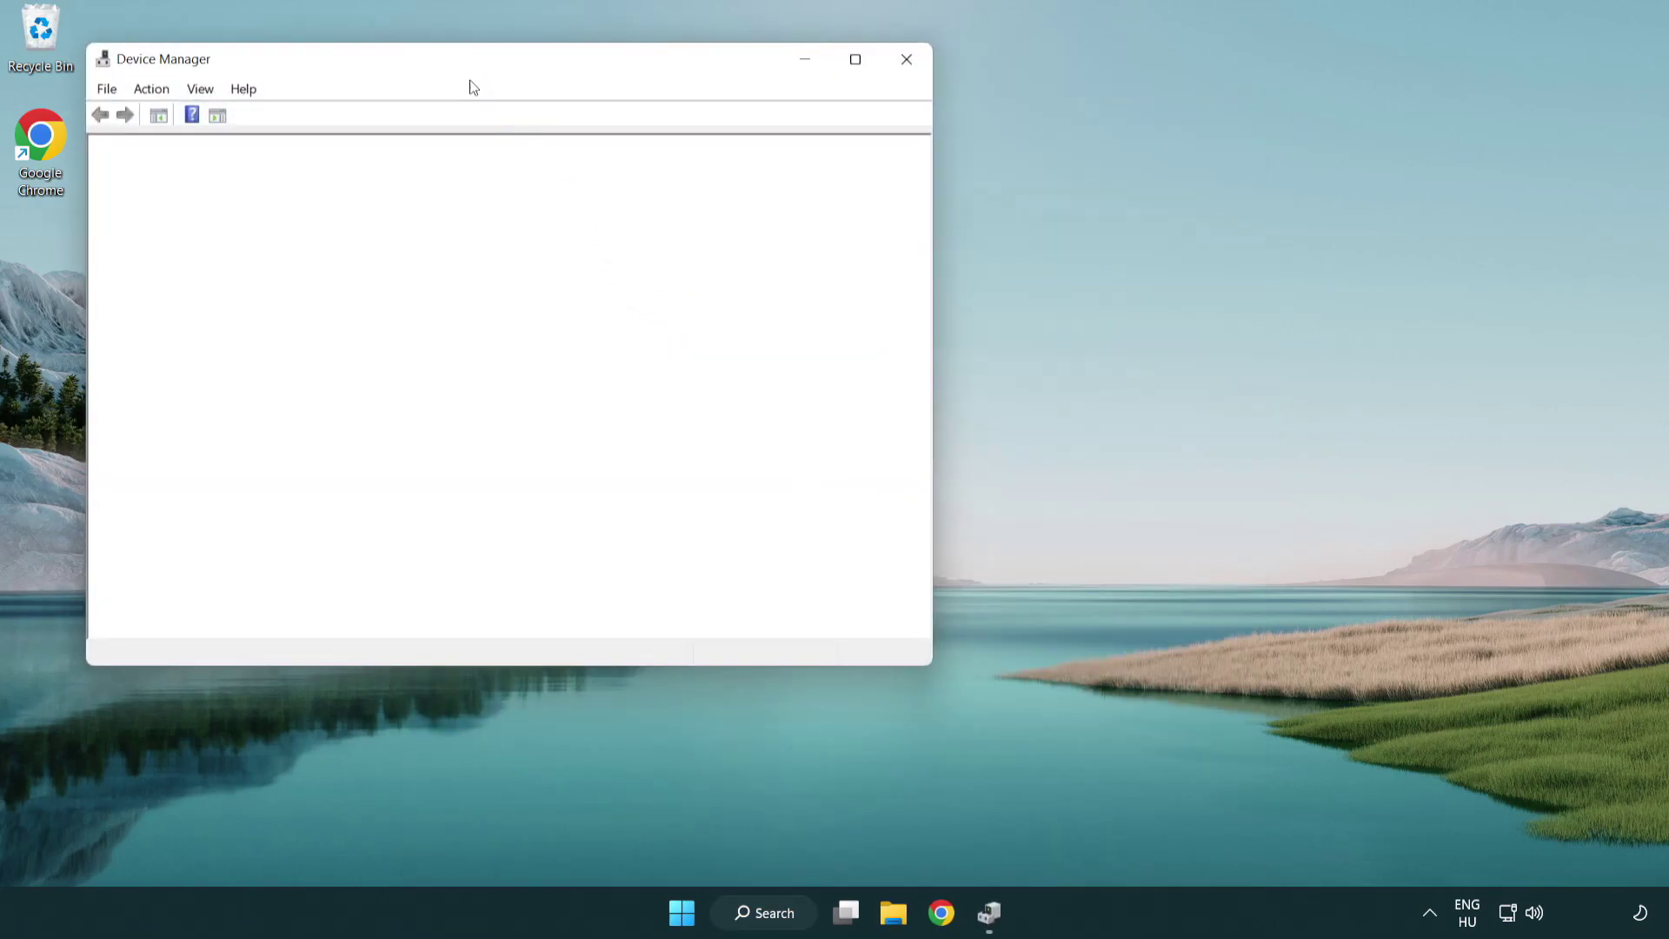
pyautogui.moveTo(452, 67); pyautogui.dragTo(731, 169)
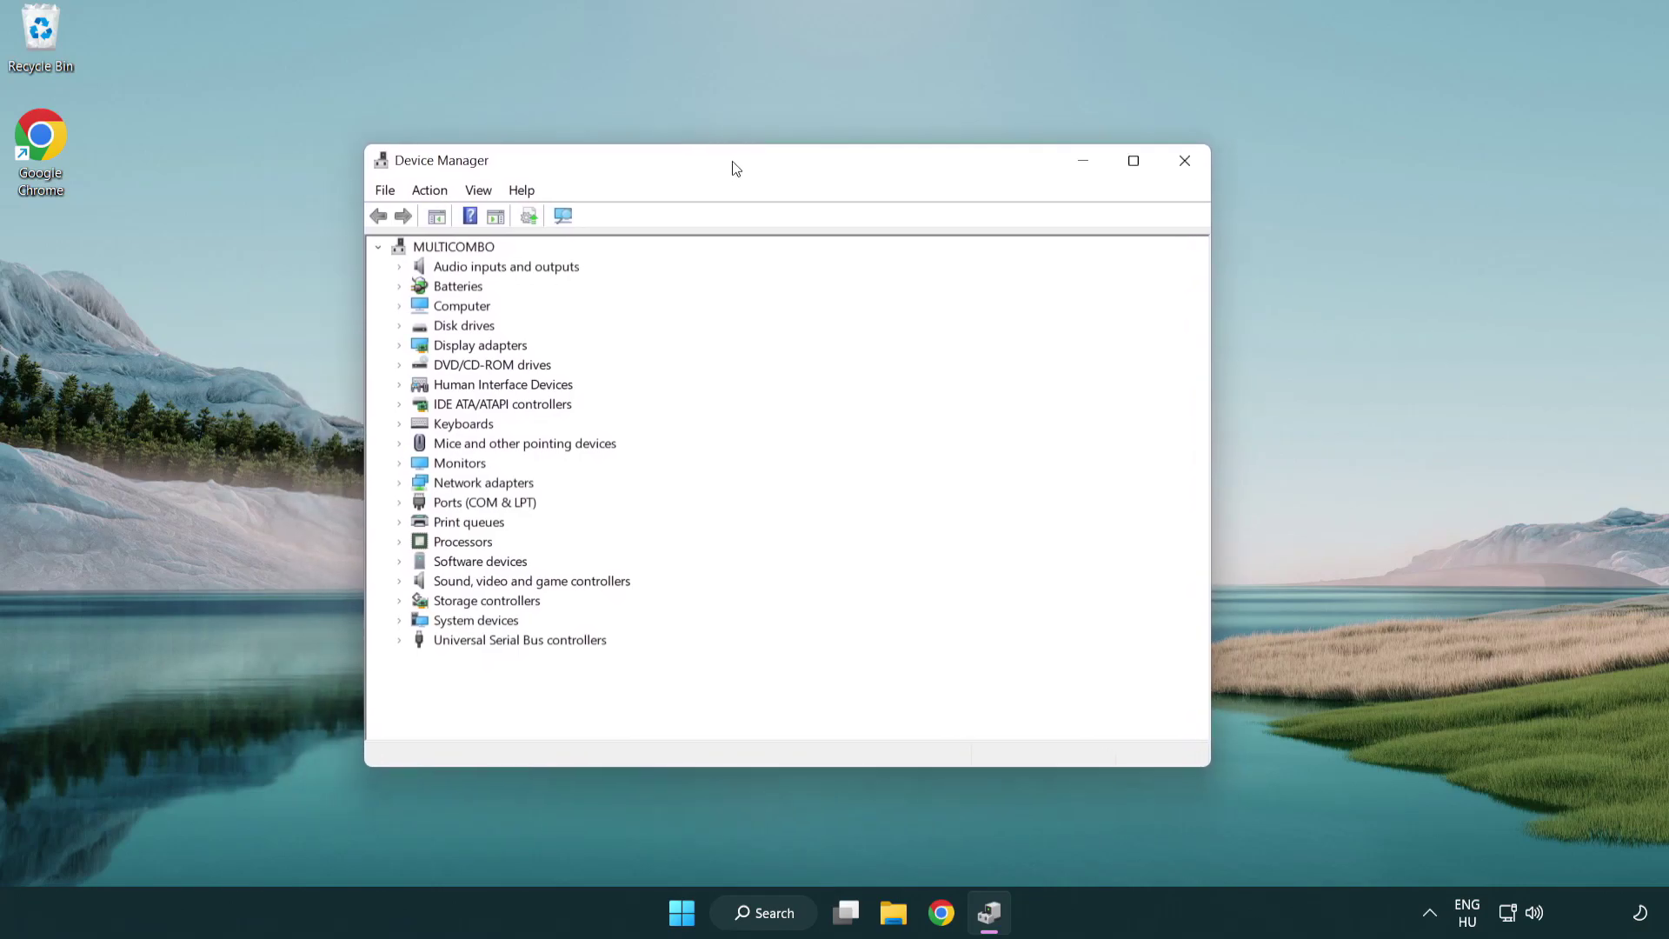
pyautogui.click(459, 346)
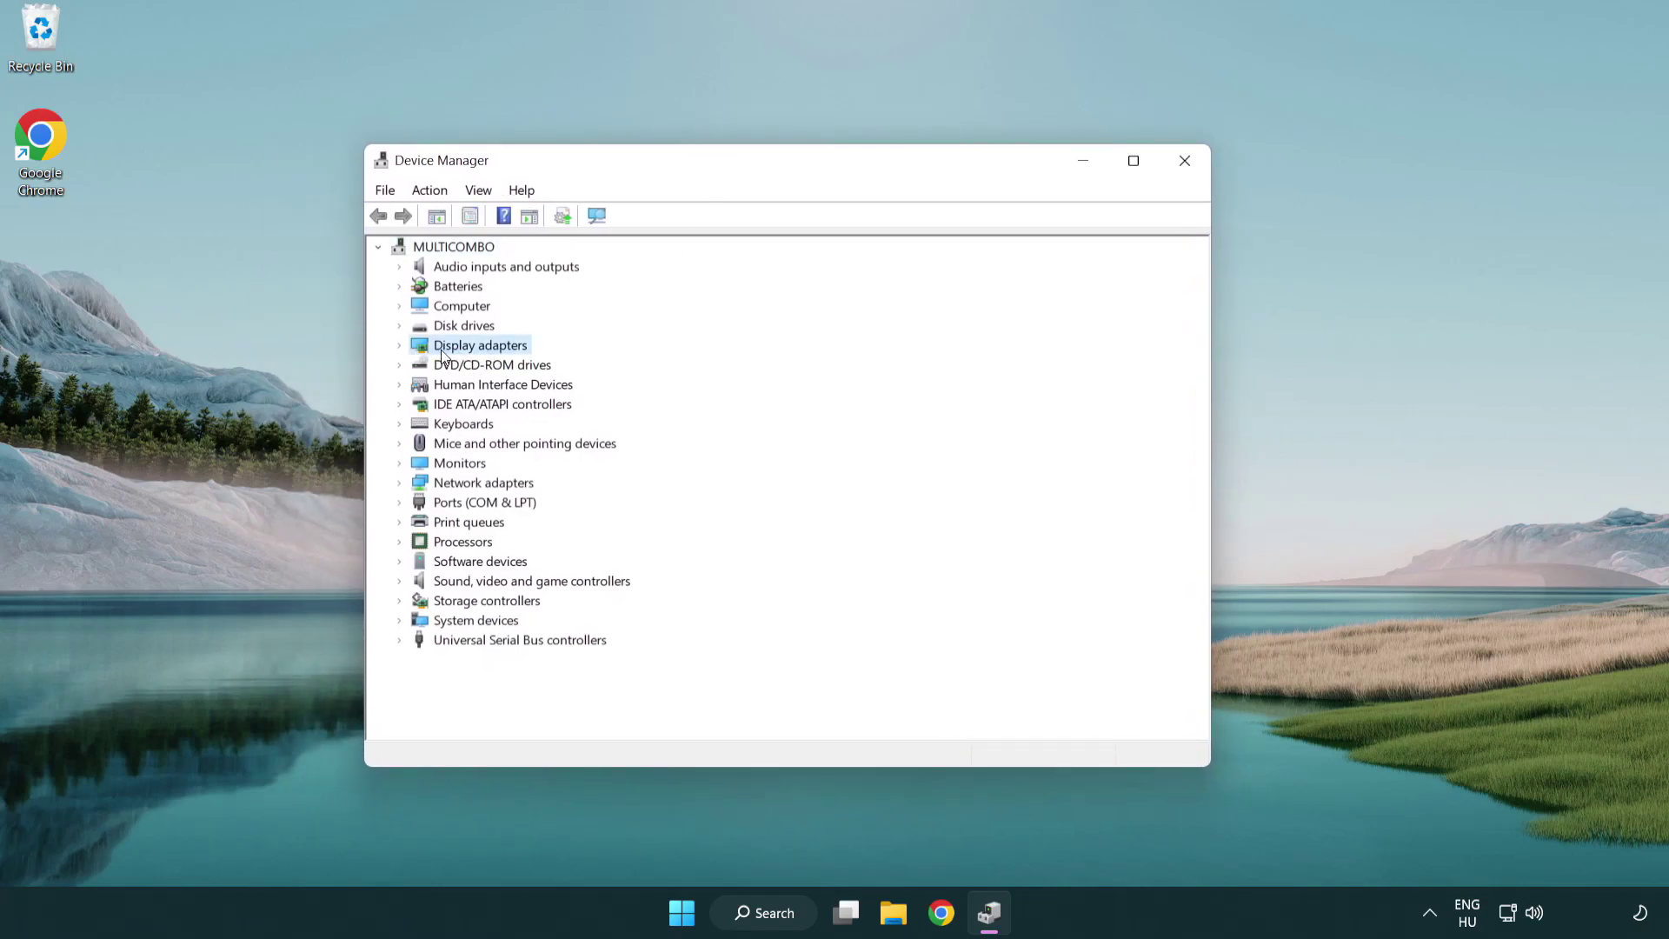
pyautogui.click(399, 346)
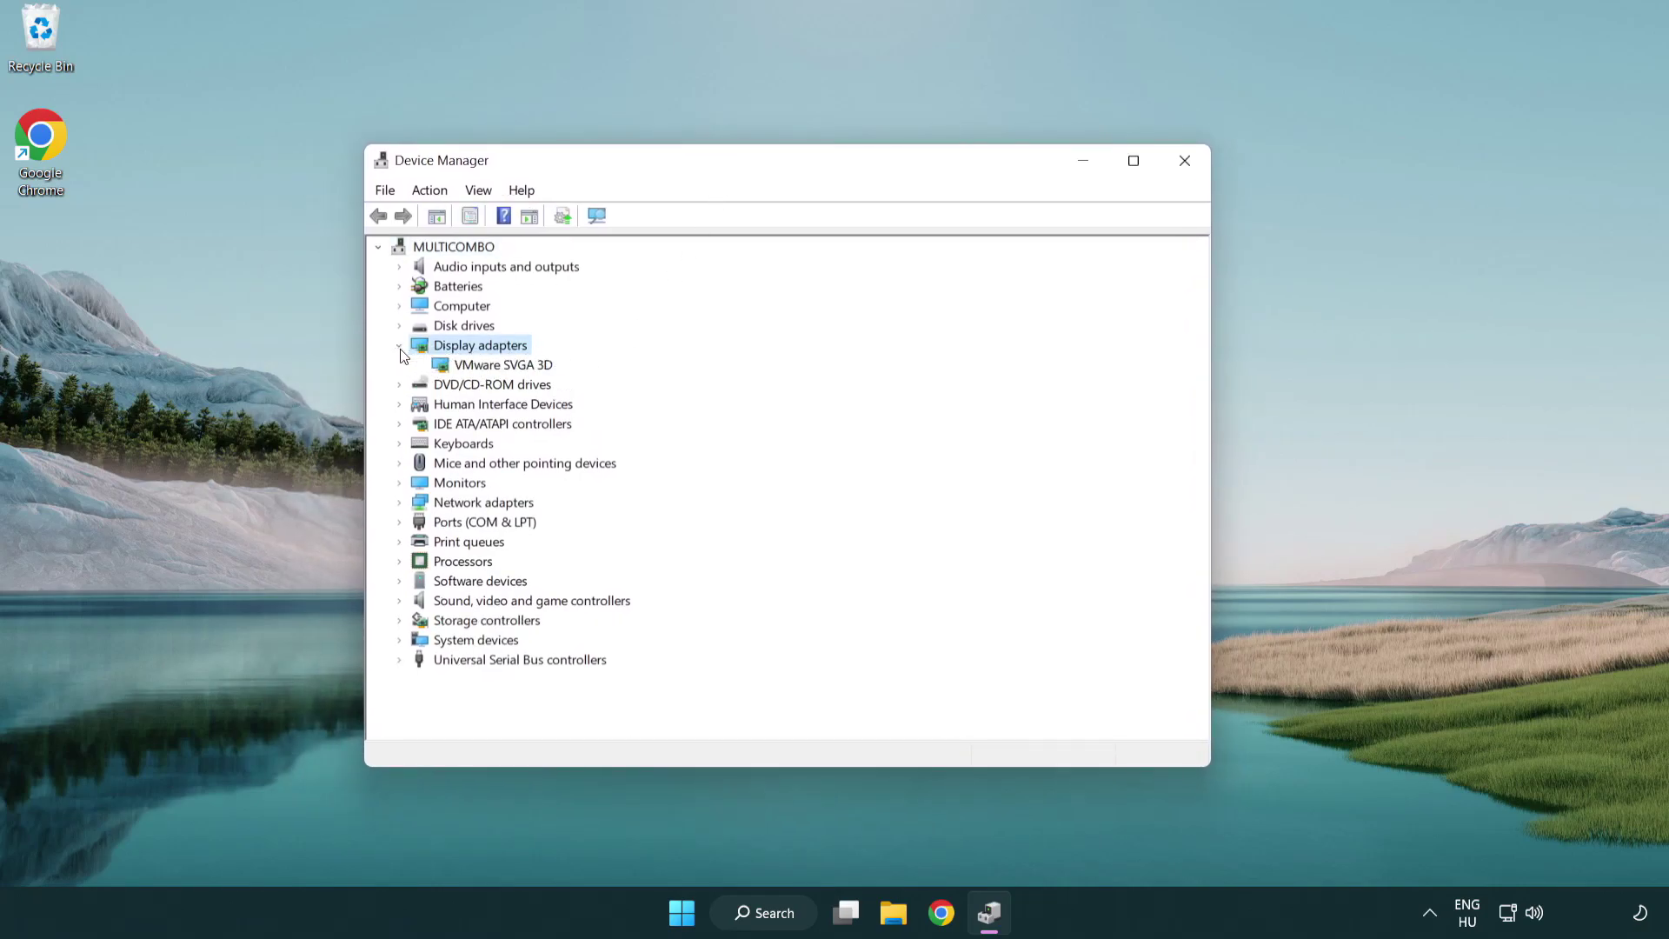
pyautogui.click(492, 372)
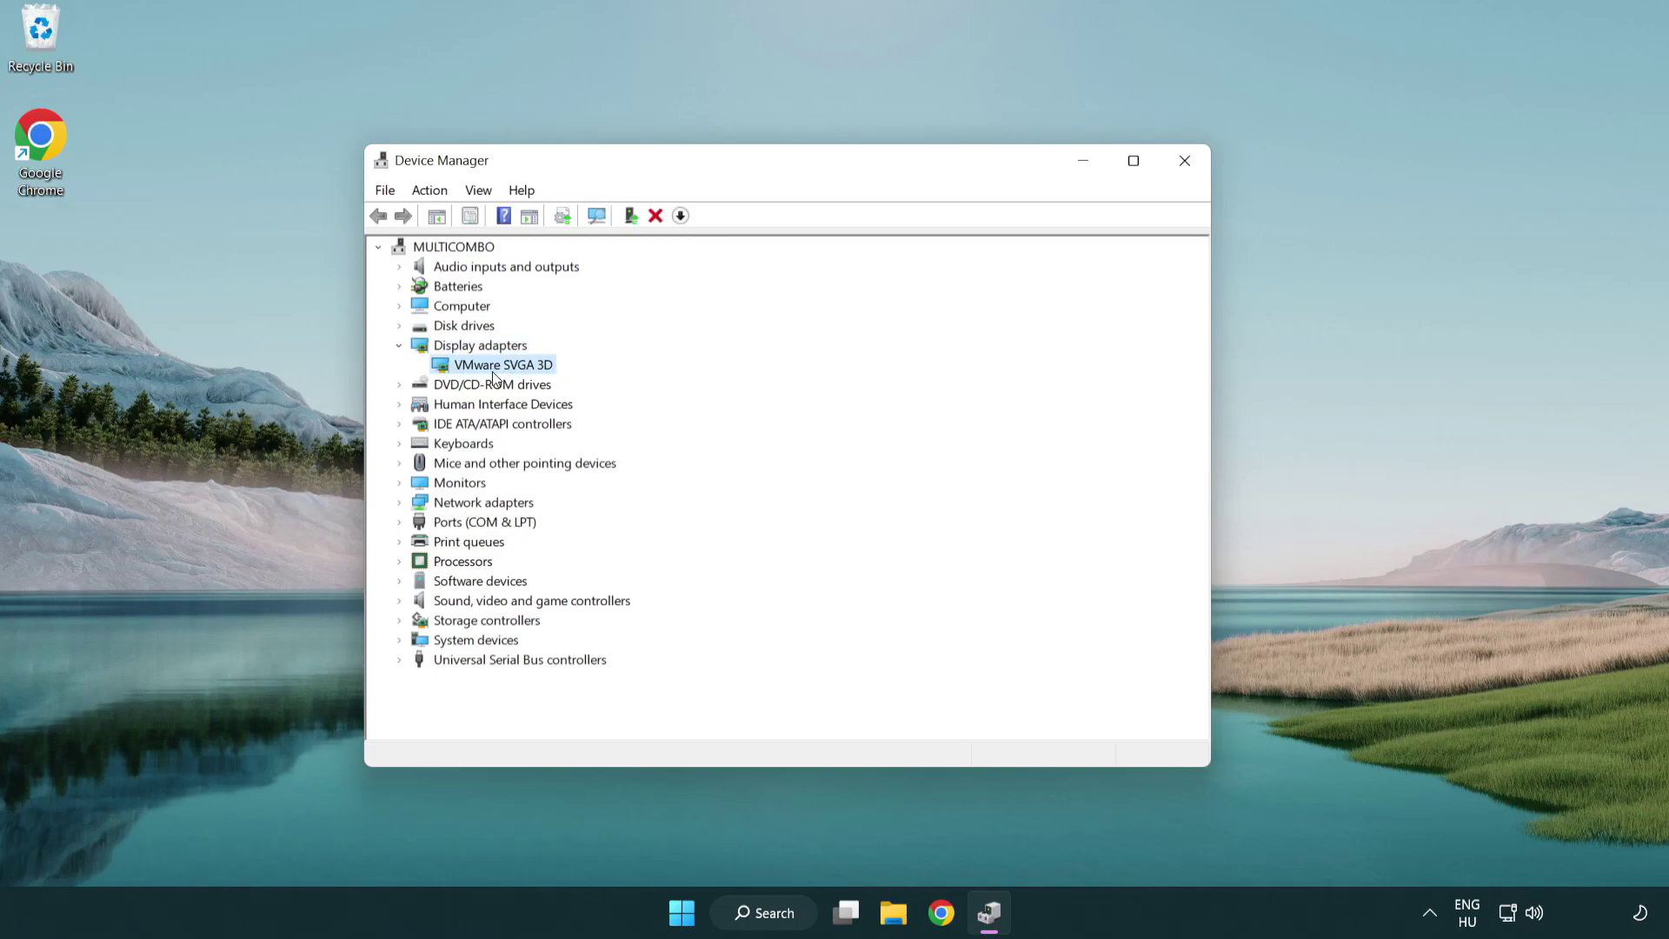
pyautogui.rightClick(497, 372)
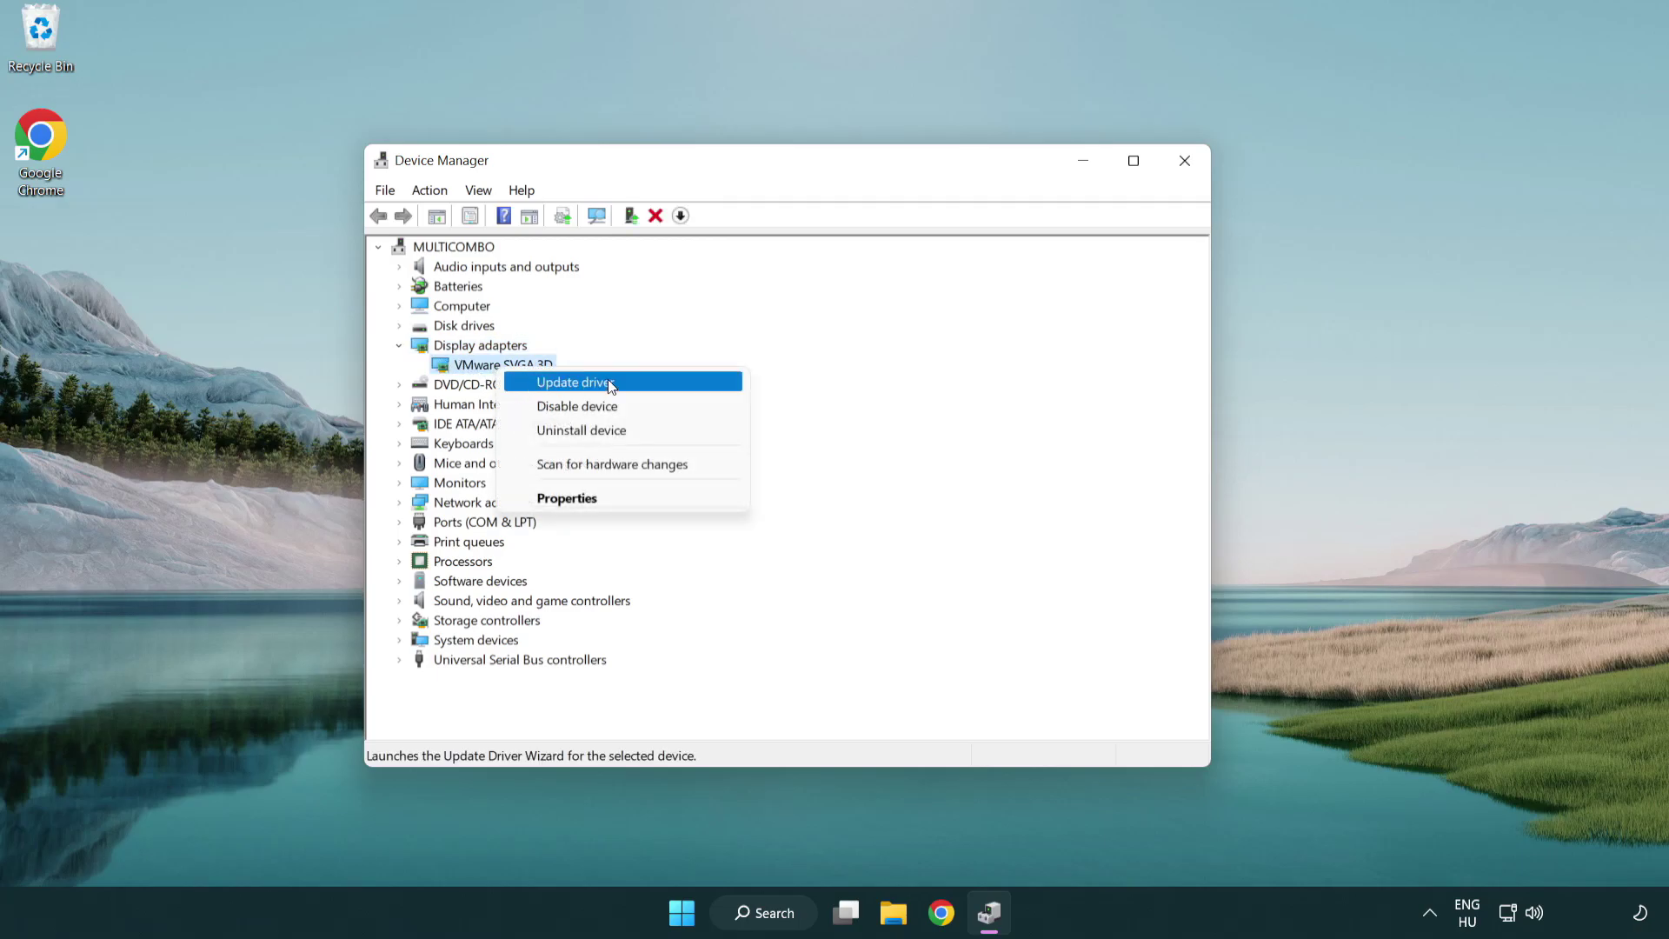
# Search automatically for a VMware SVGA 3D driver update; the best driver is already installed
pyautogui.click(658, 383)
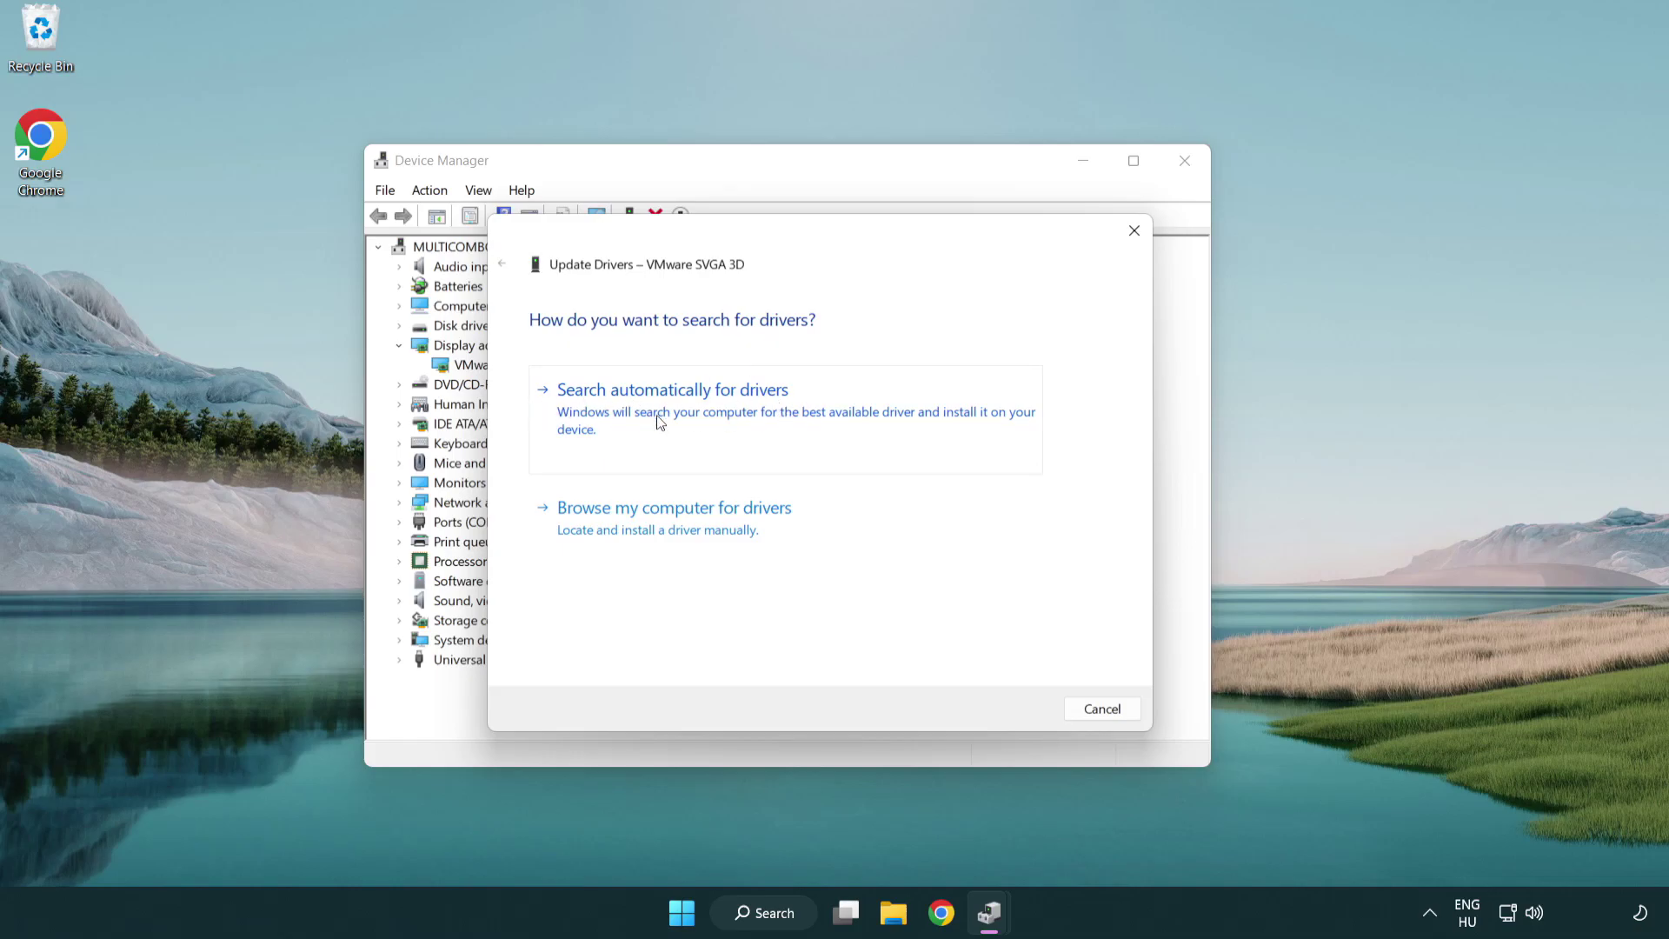
pyautogui.click(733, 408)
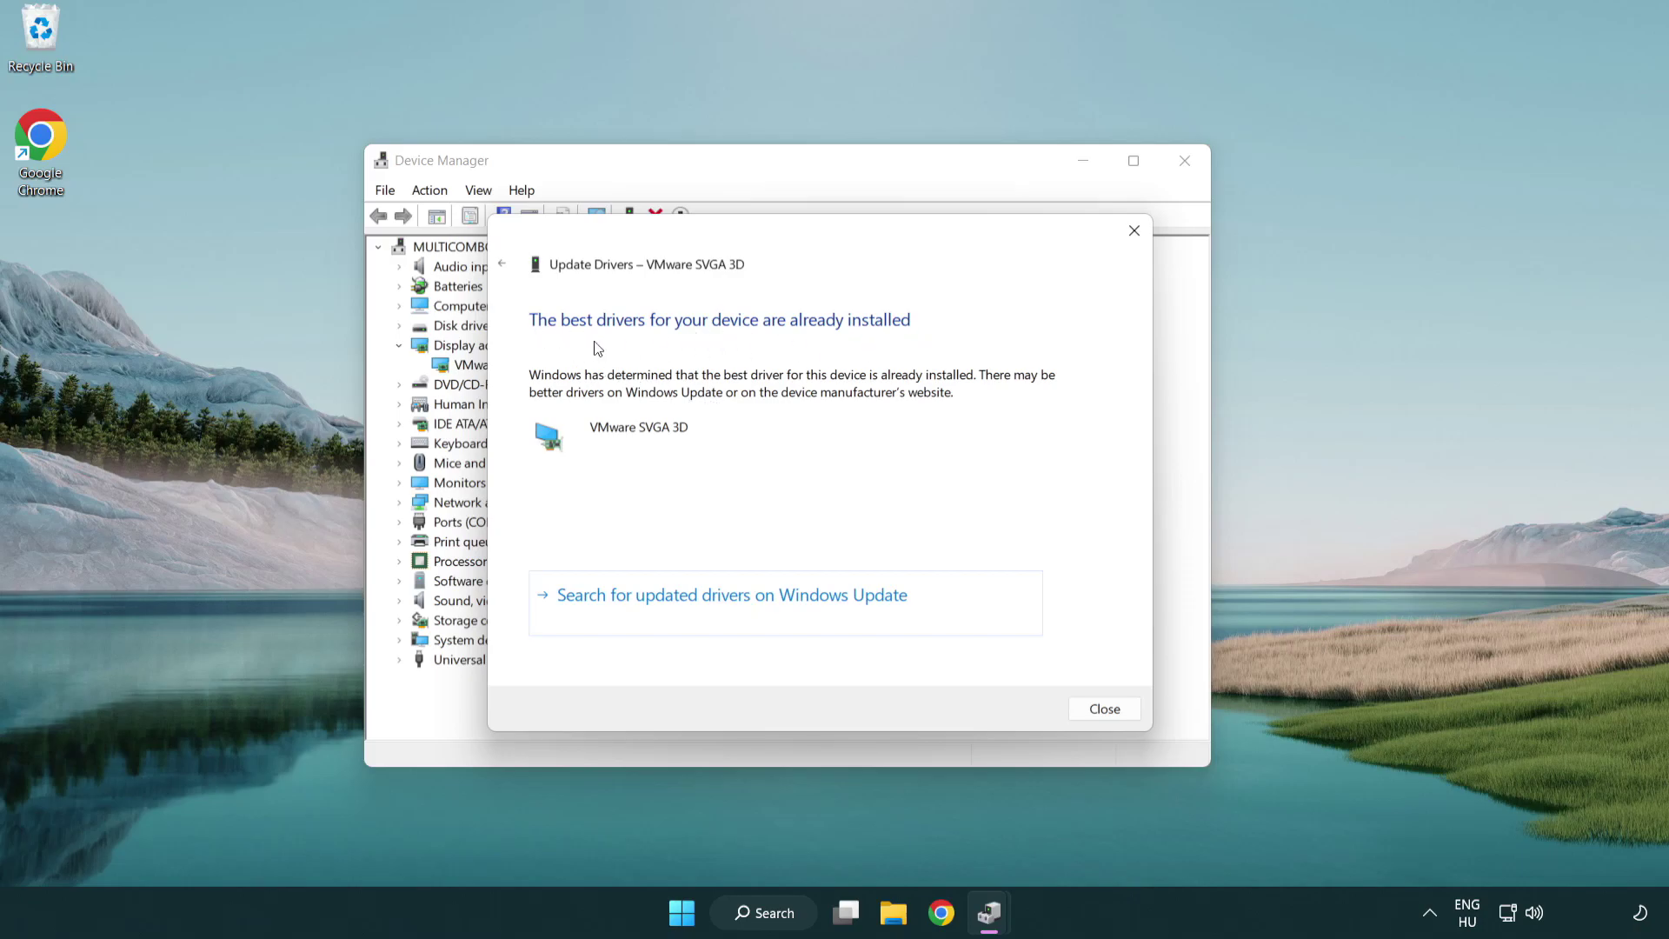
pyautogui.click(1108, 713)
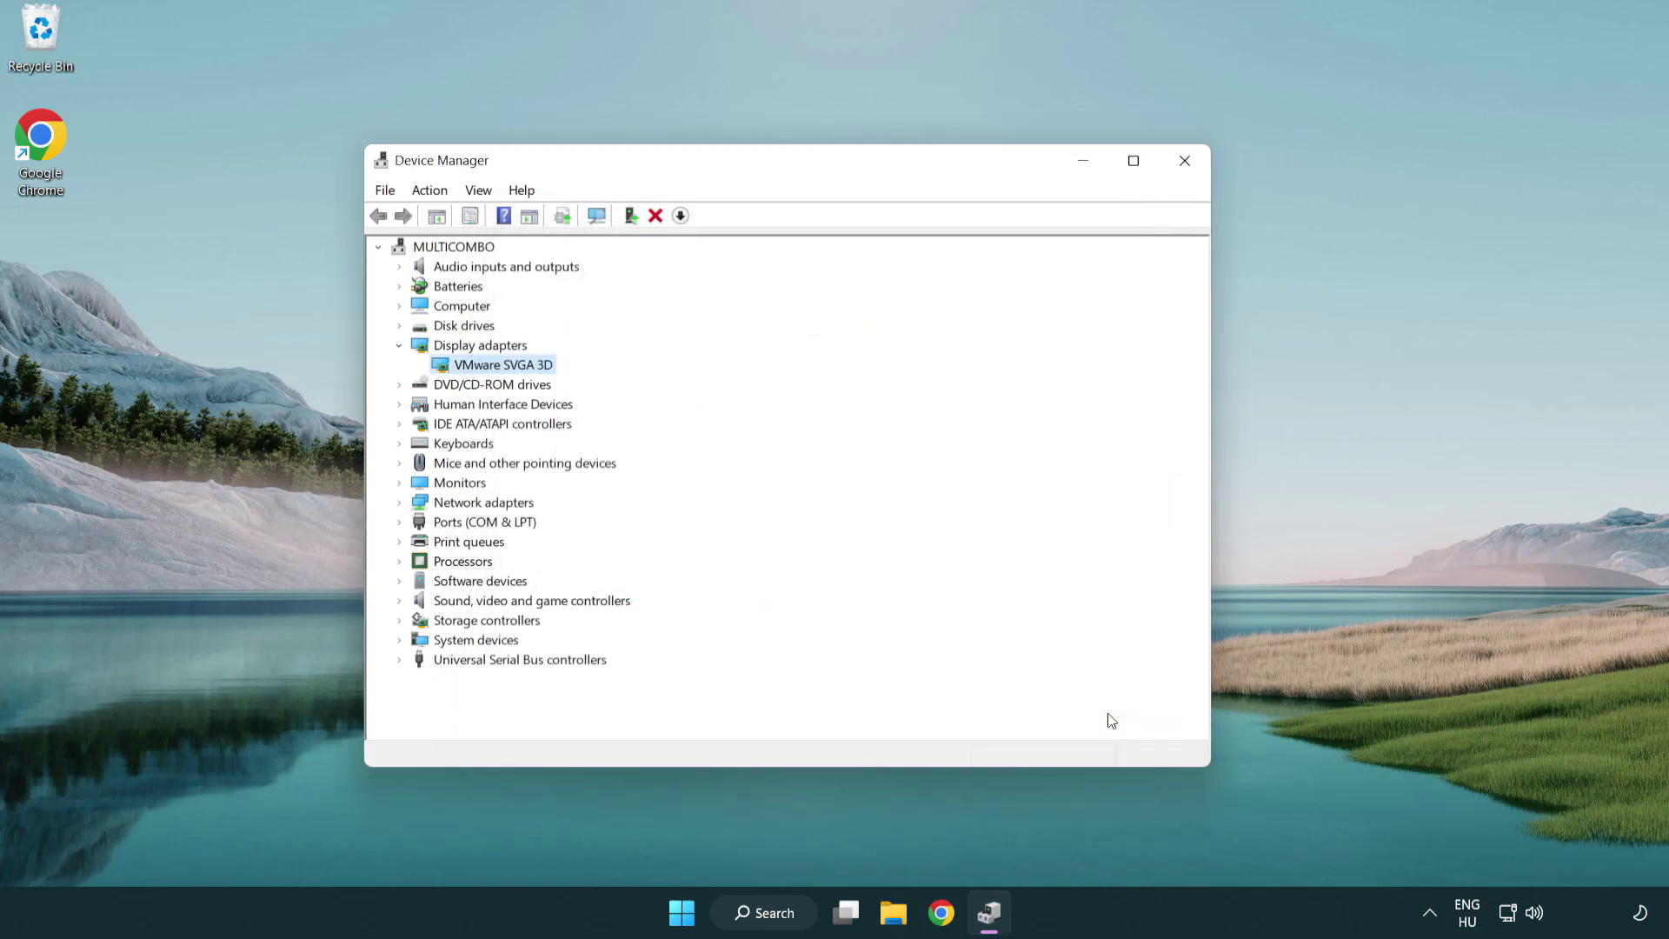
# Close Device Manager and search Windows for 'update'
pyautogui.click(1184, 161)
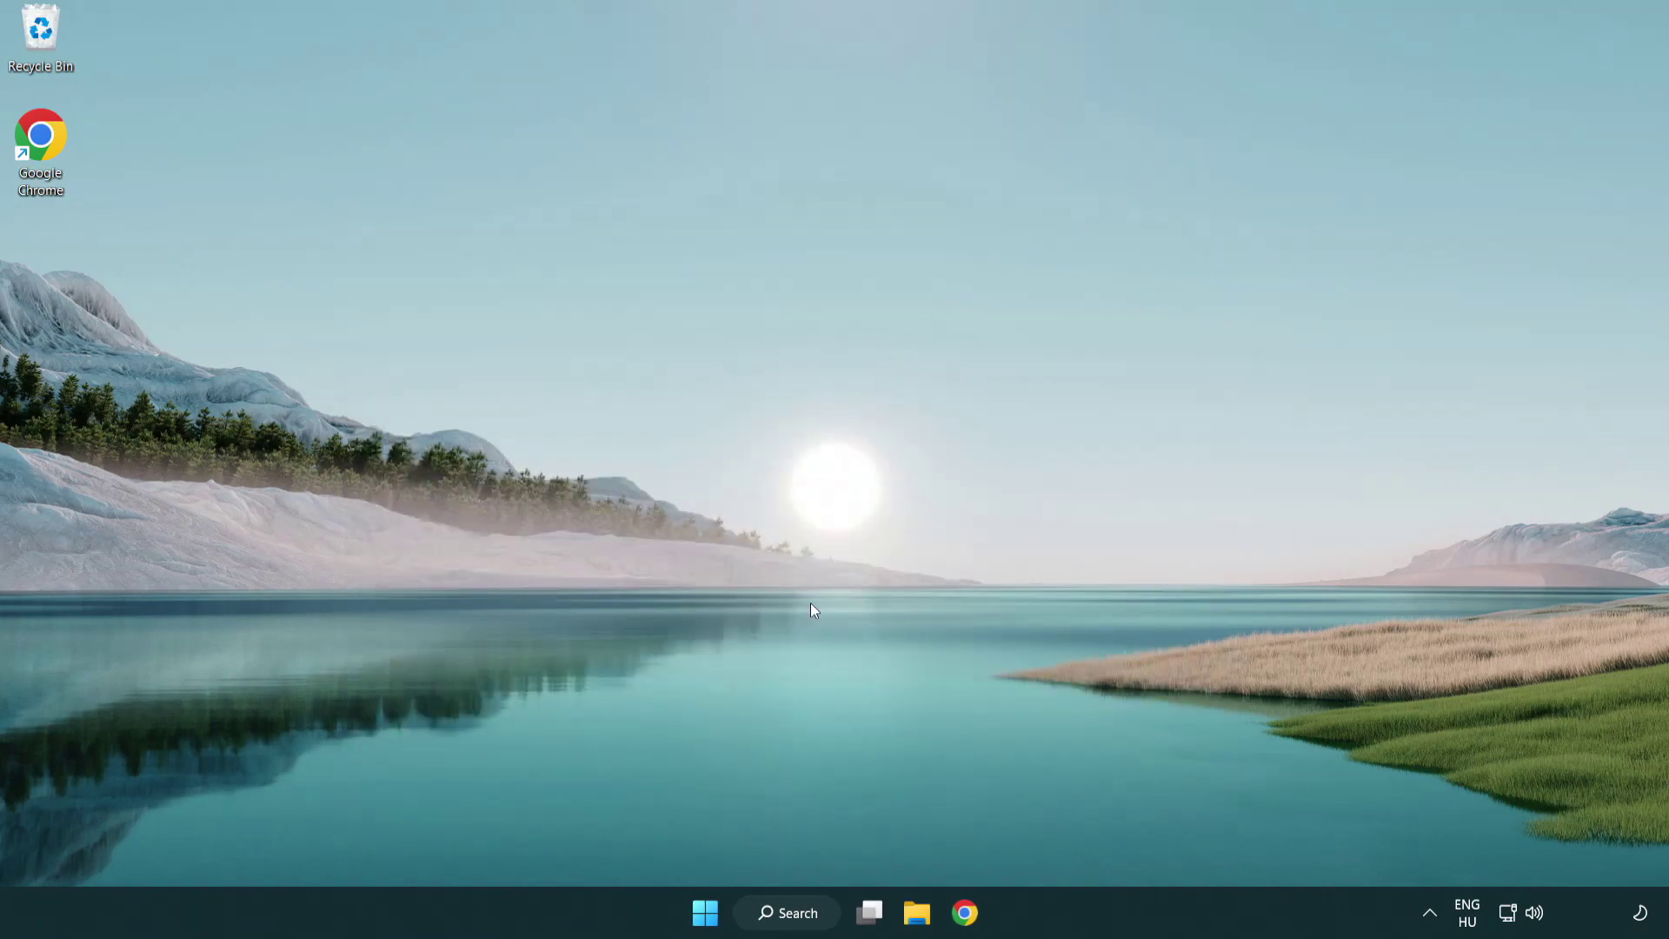
pyautogui.click(806, 914)
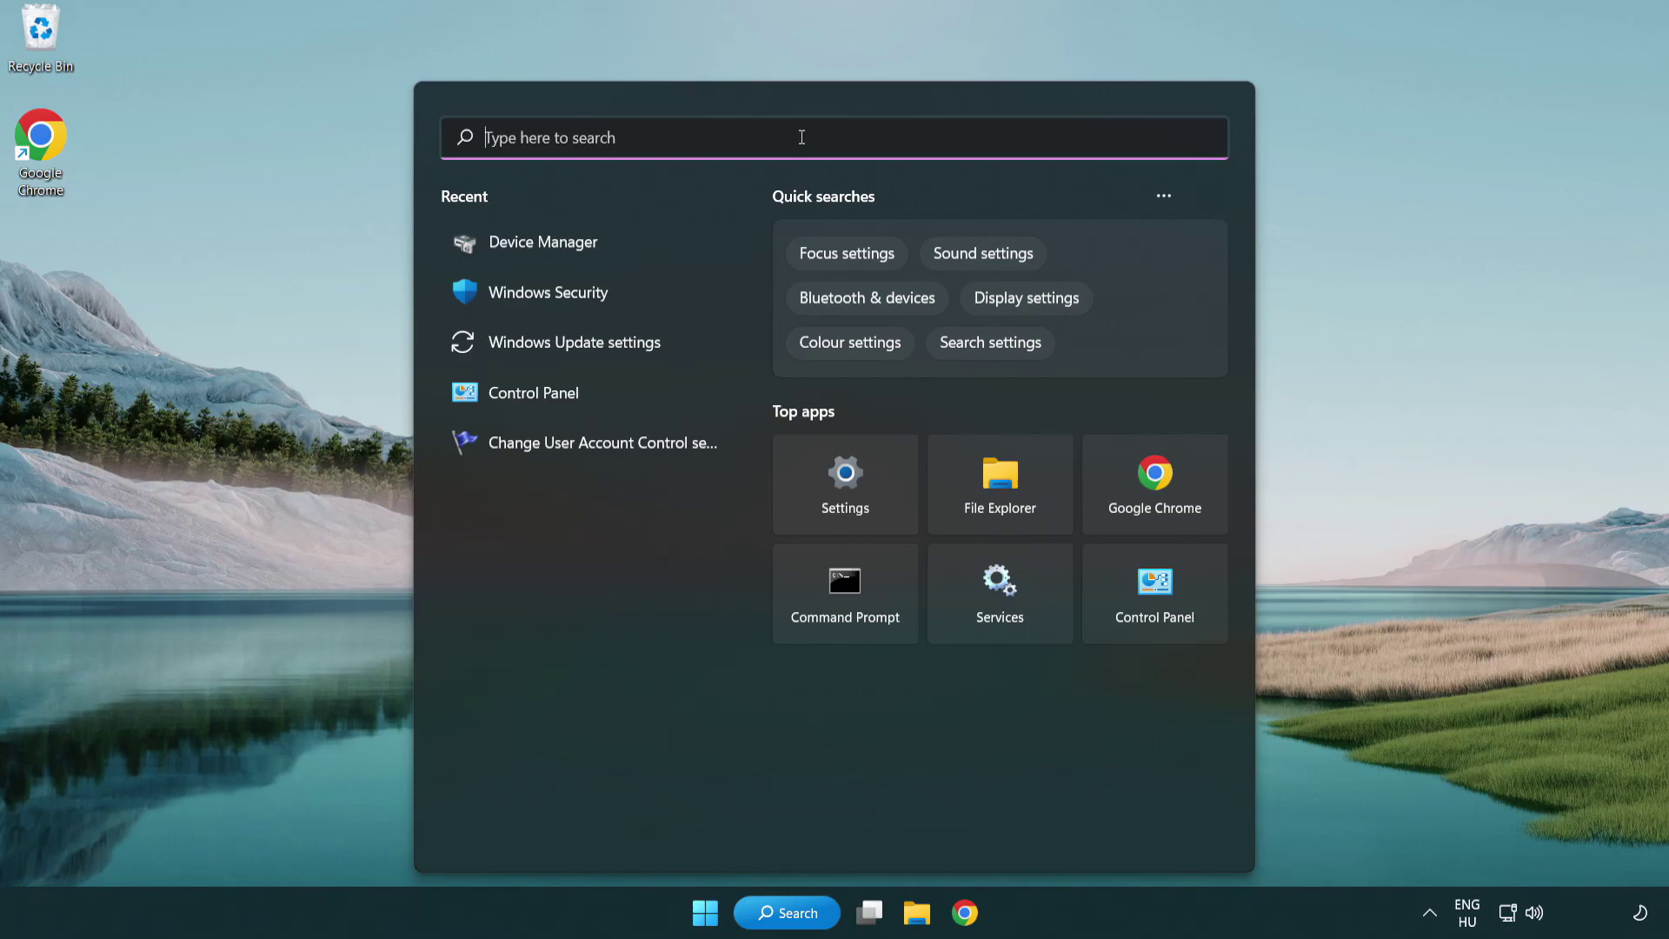
pyautogui.write('update')
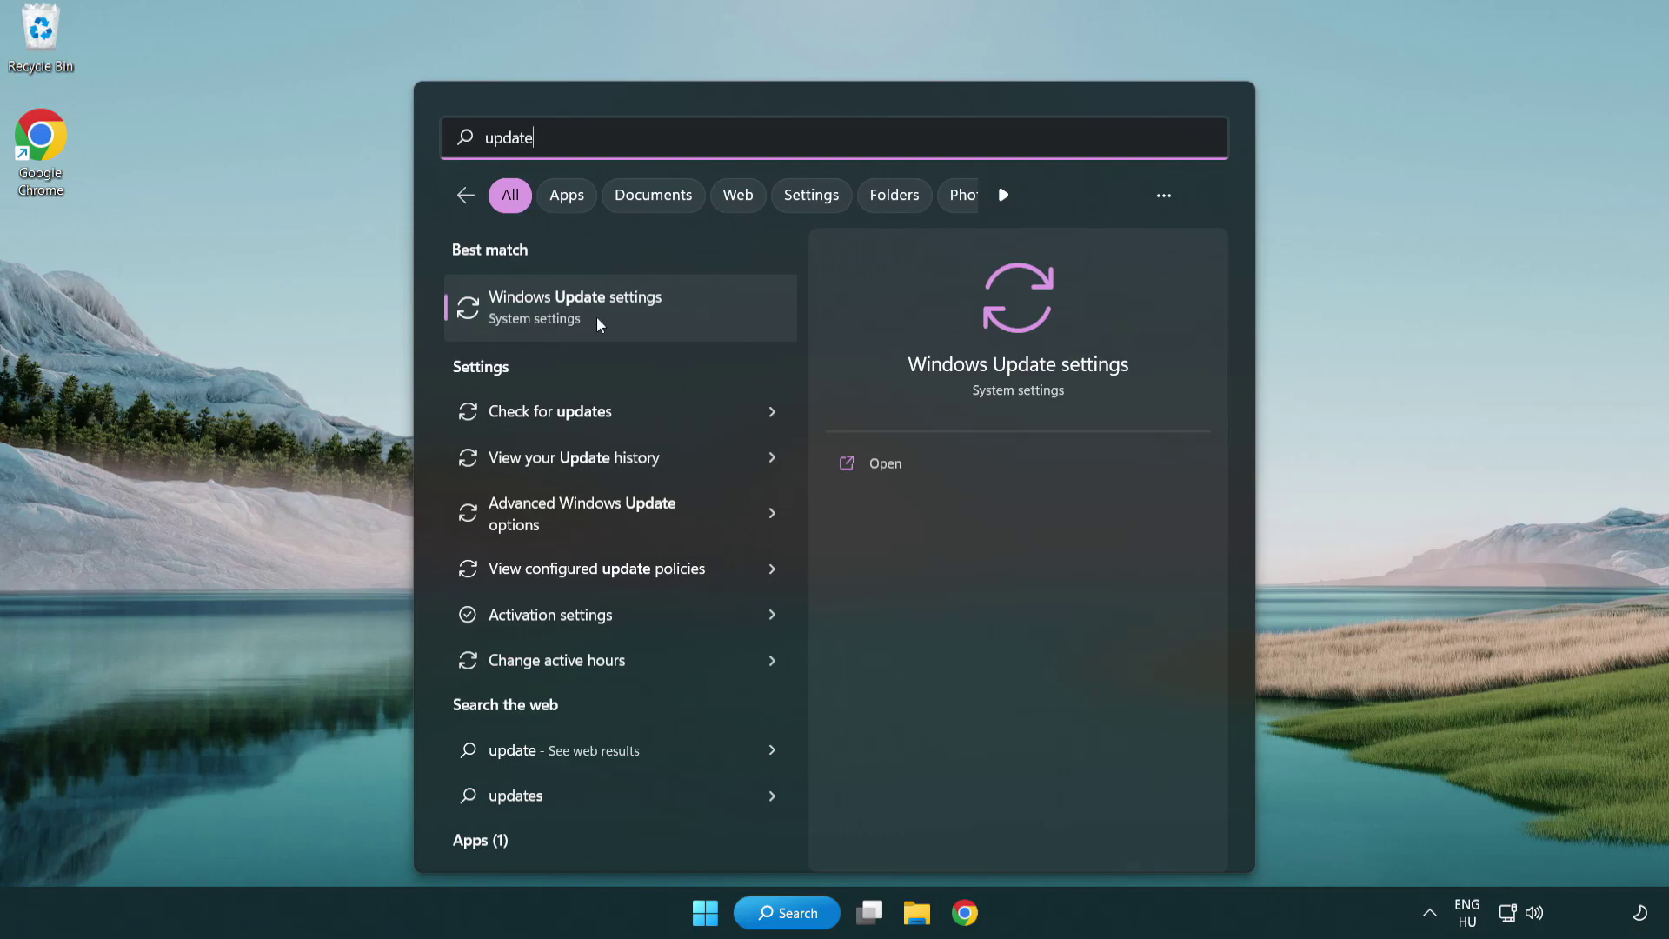
# Check for updates in Windows Update, confirm the PC is up to date, and close Settings
pyautogui.click(652, 322)
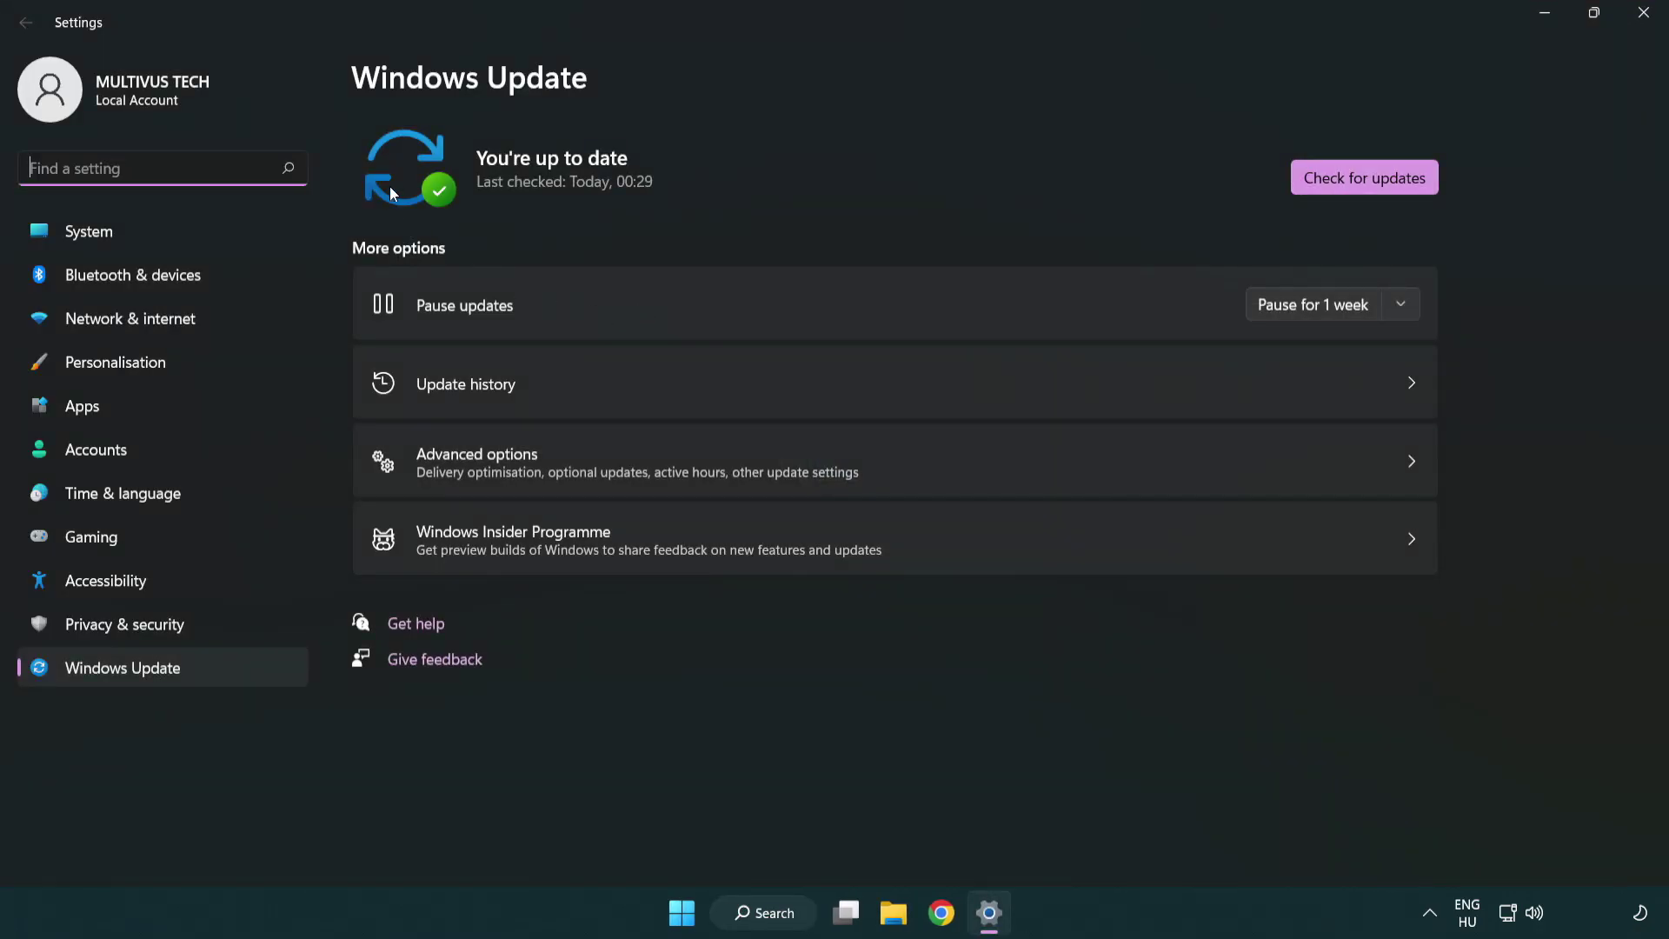
pyautogui.click(1399, 186)
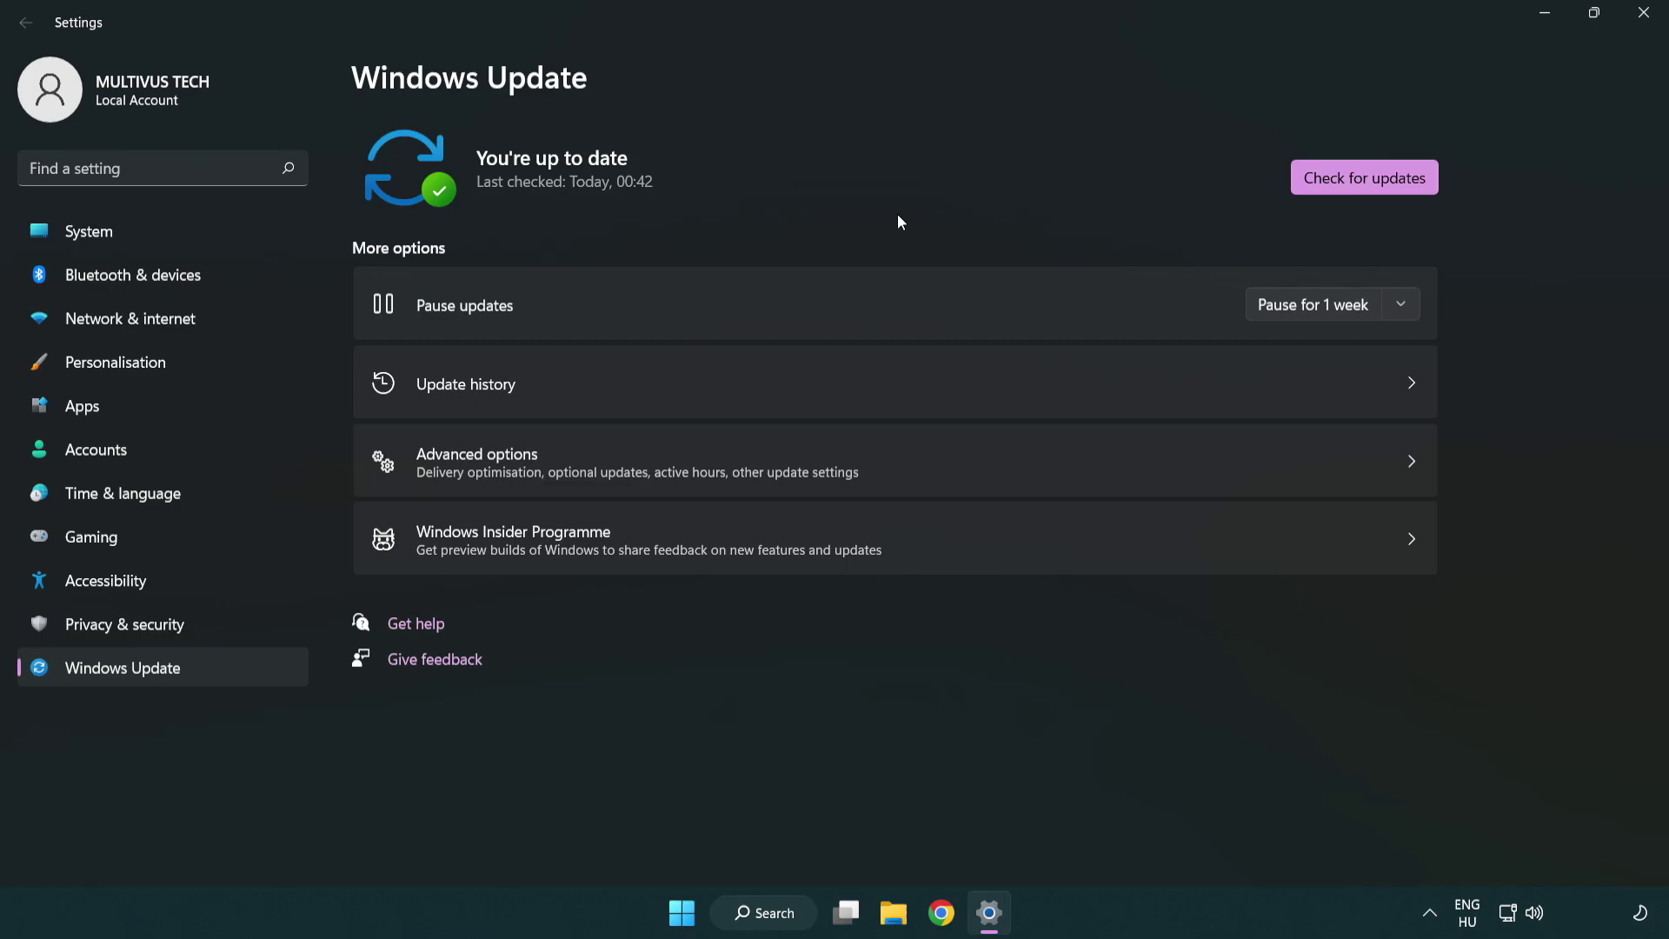
pyautogui.click(1638, 26)
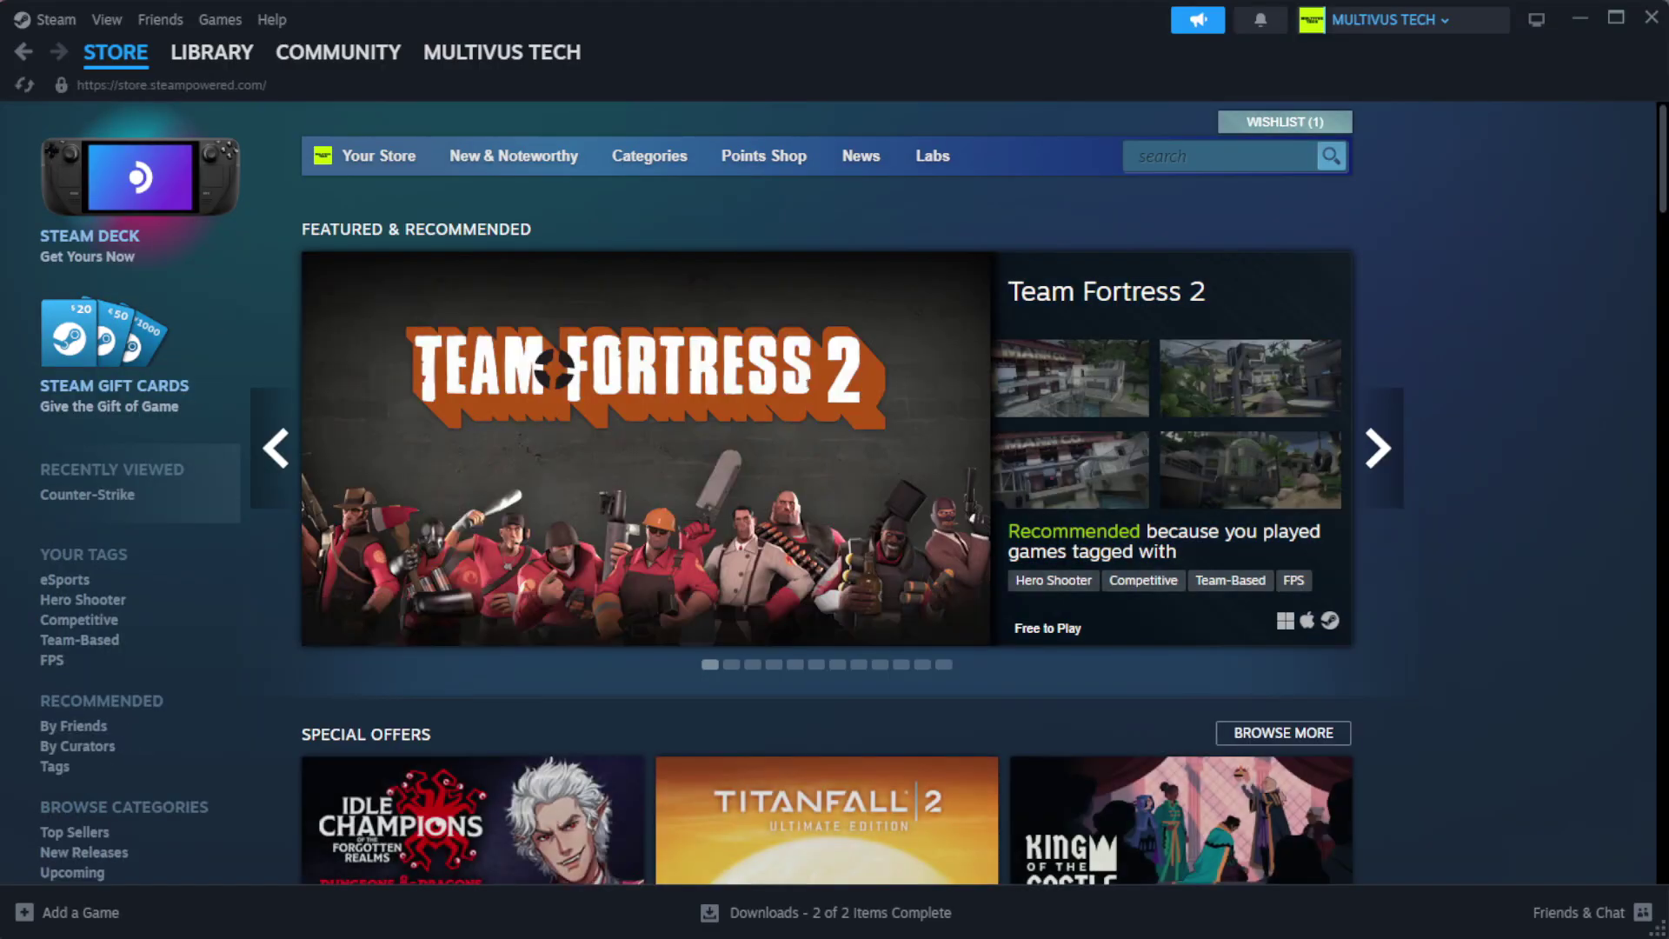
# Go to Steam's Library home and right-click the favourite 'YOUR NOT WORKING GAME'
pyautogui.moveTo(243, 66)
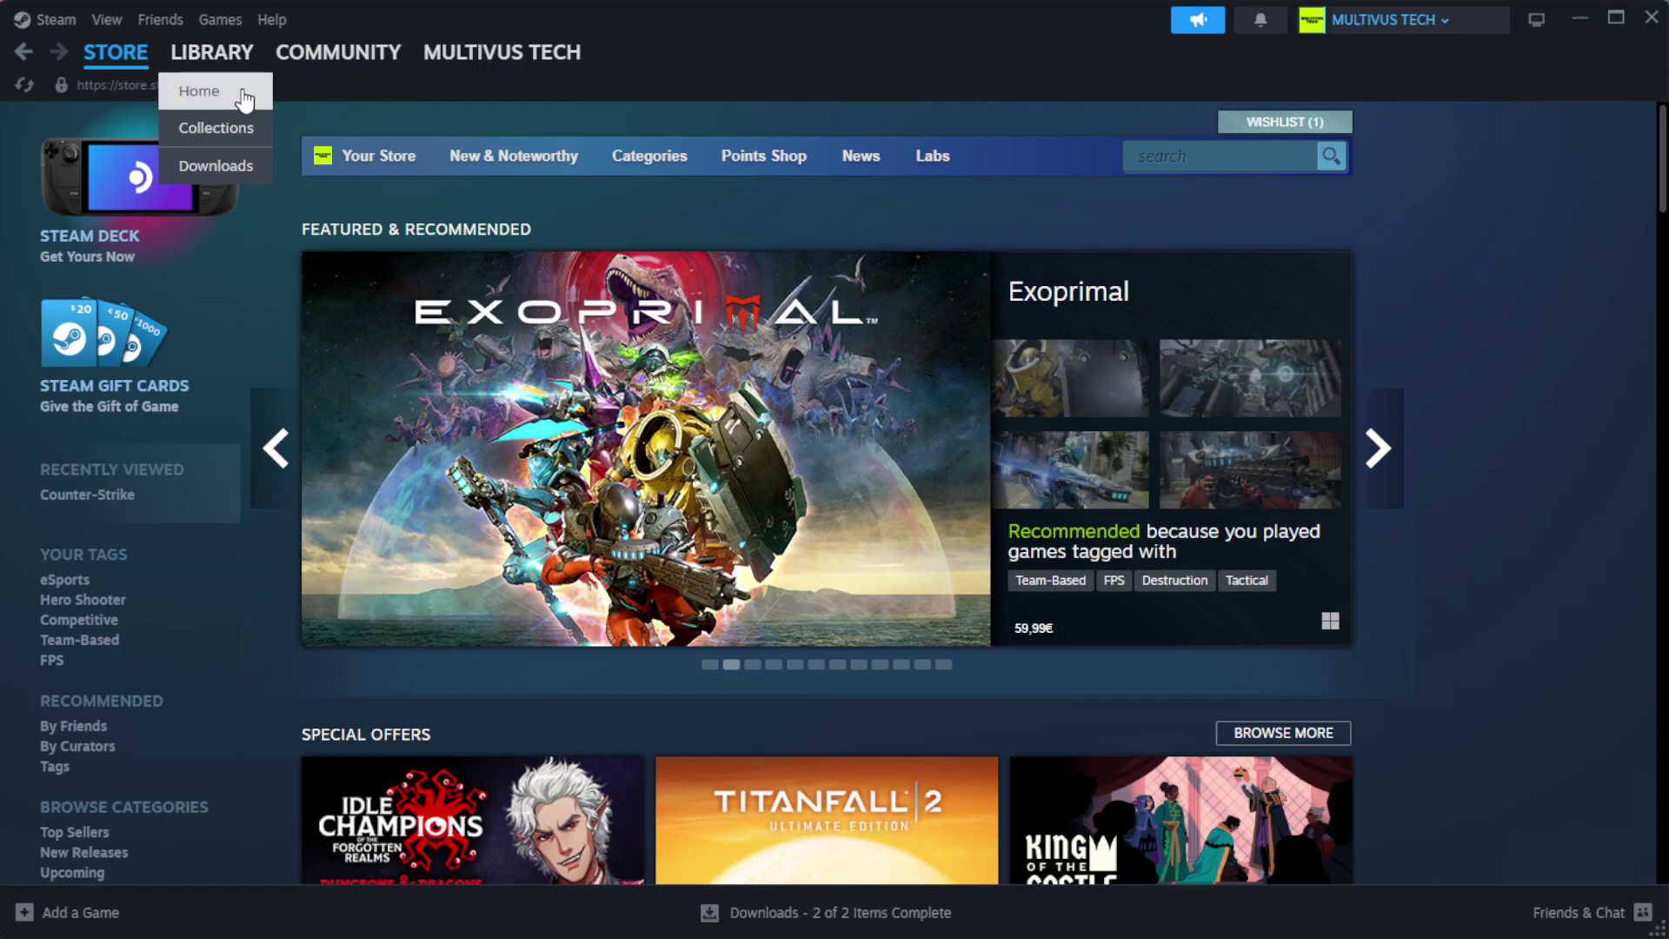
pyautogui.click(241, 92)
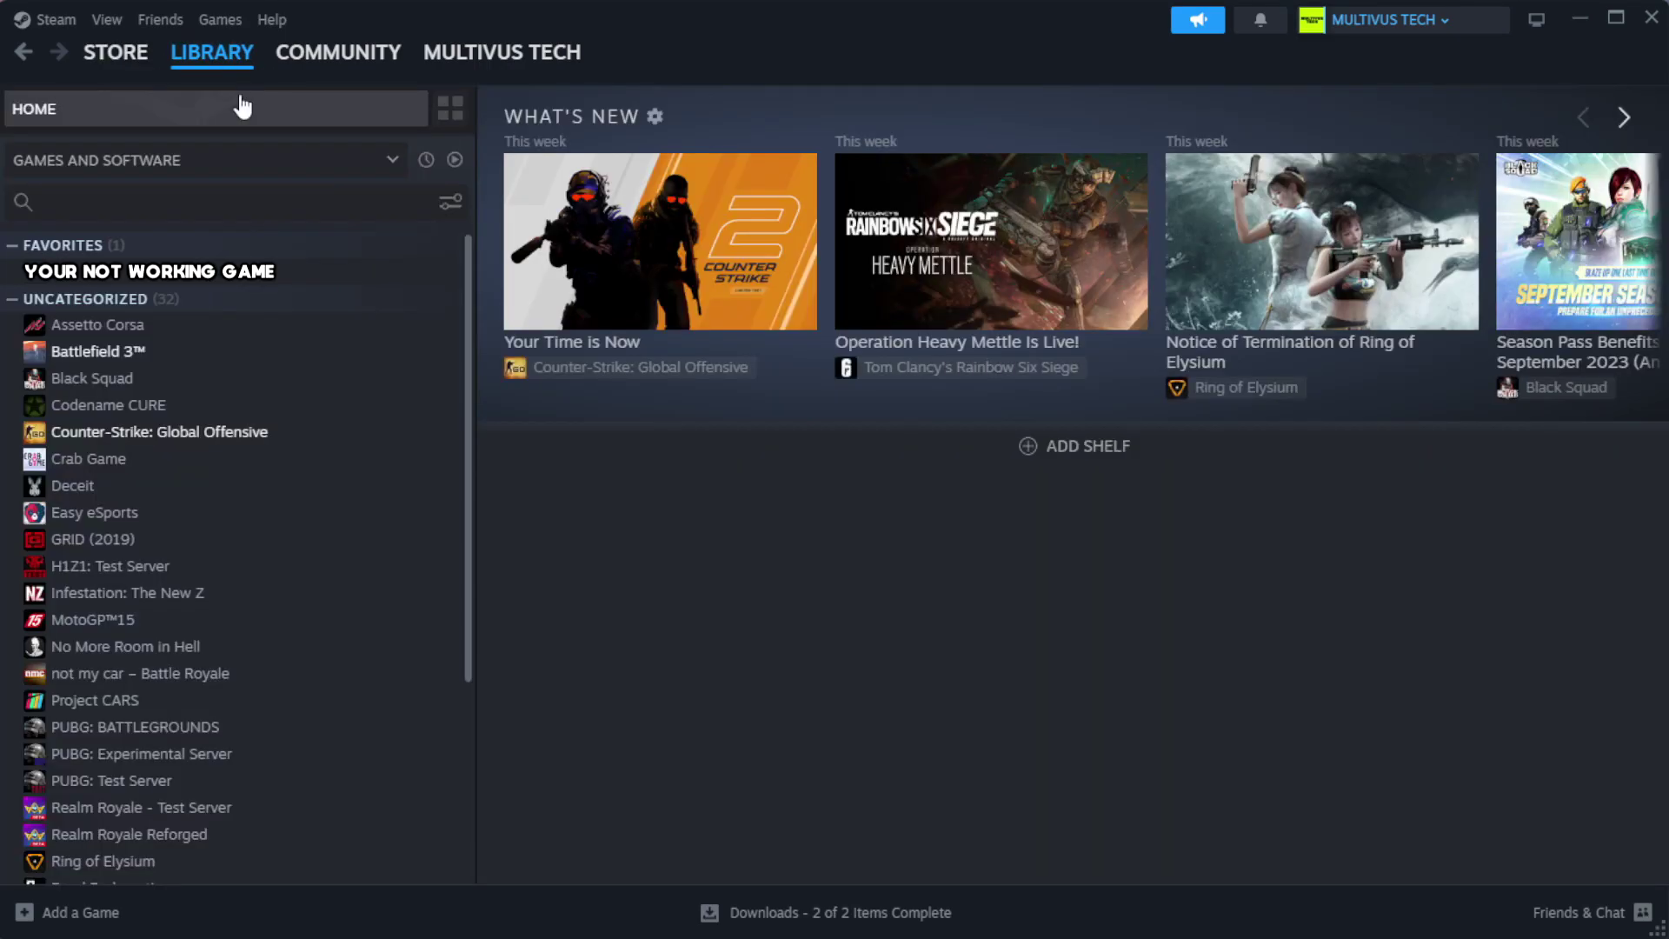
pyautogui.rightClick(410, 279)
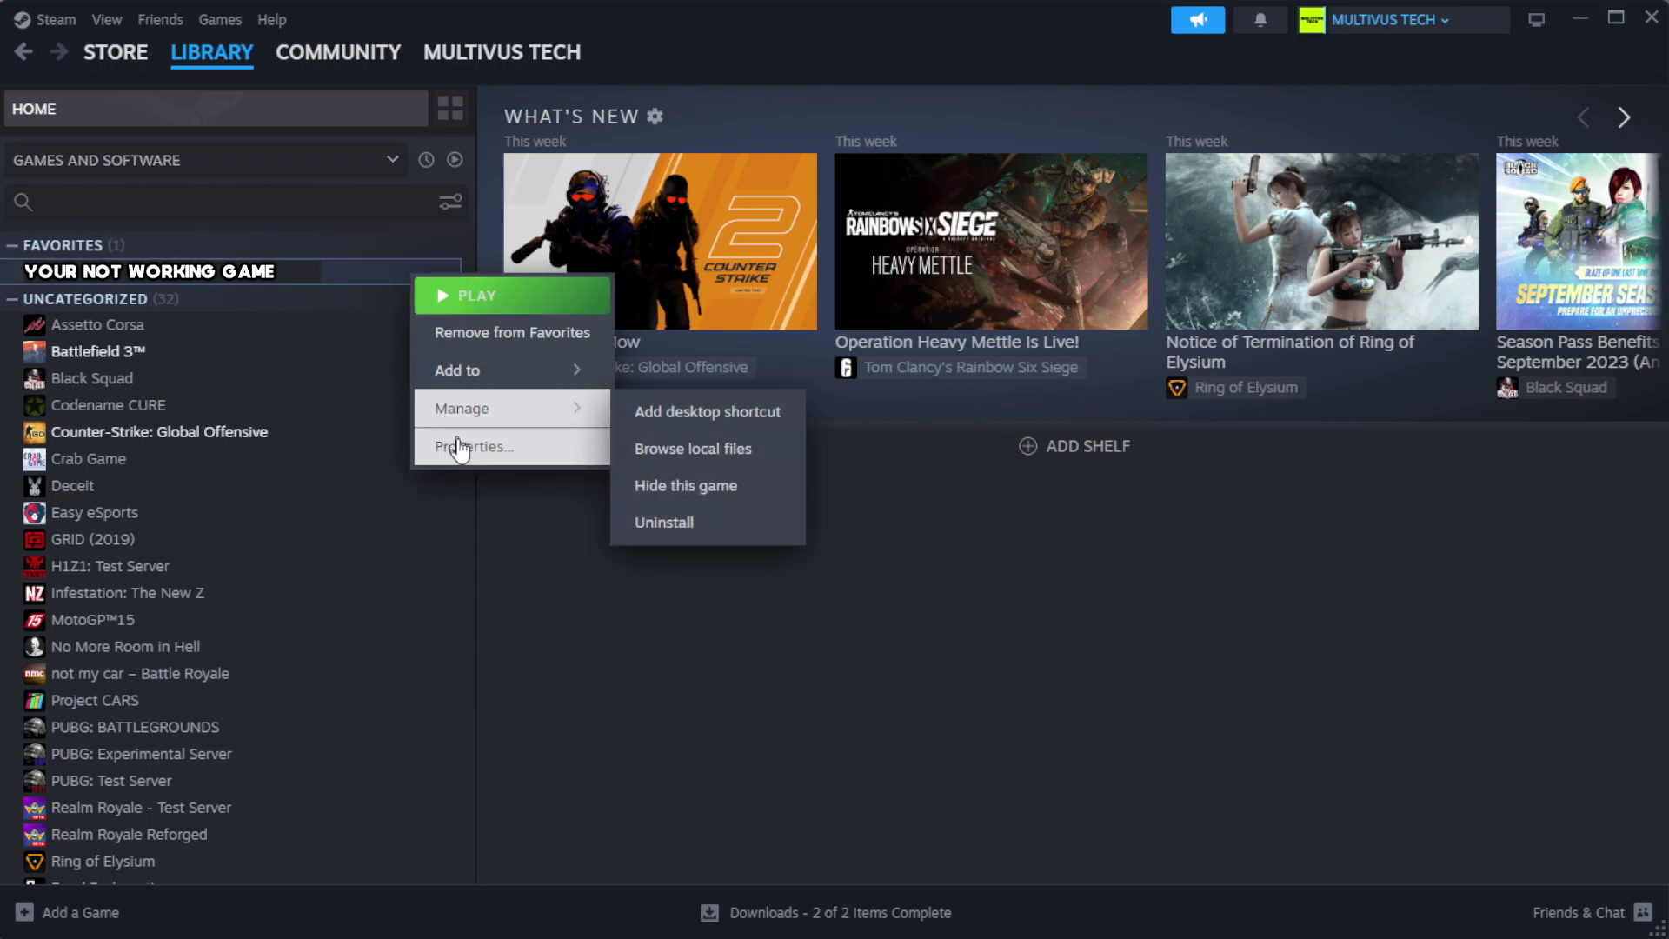
# Verify integrity of the game's installed files in its Properties, validating all 1039 files
pyautogui.click(521, 451)
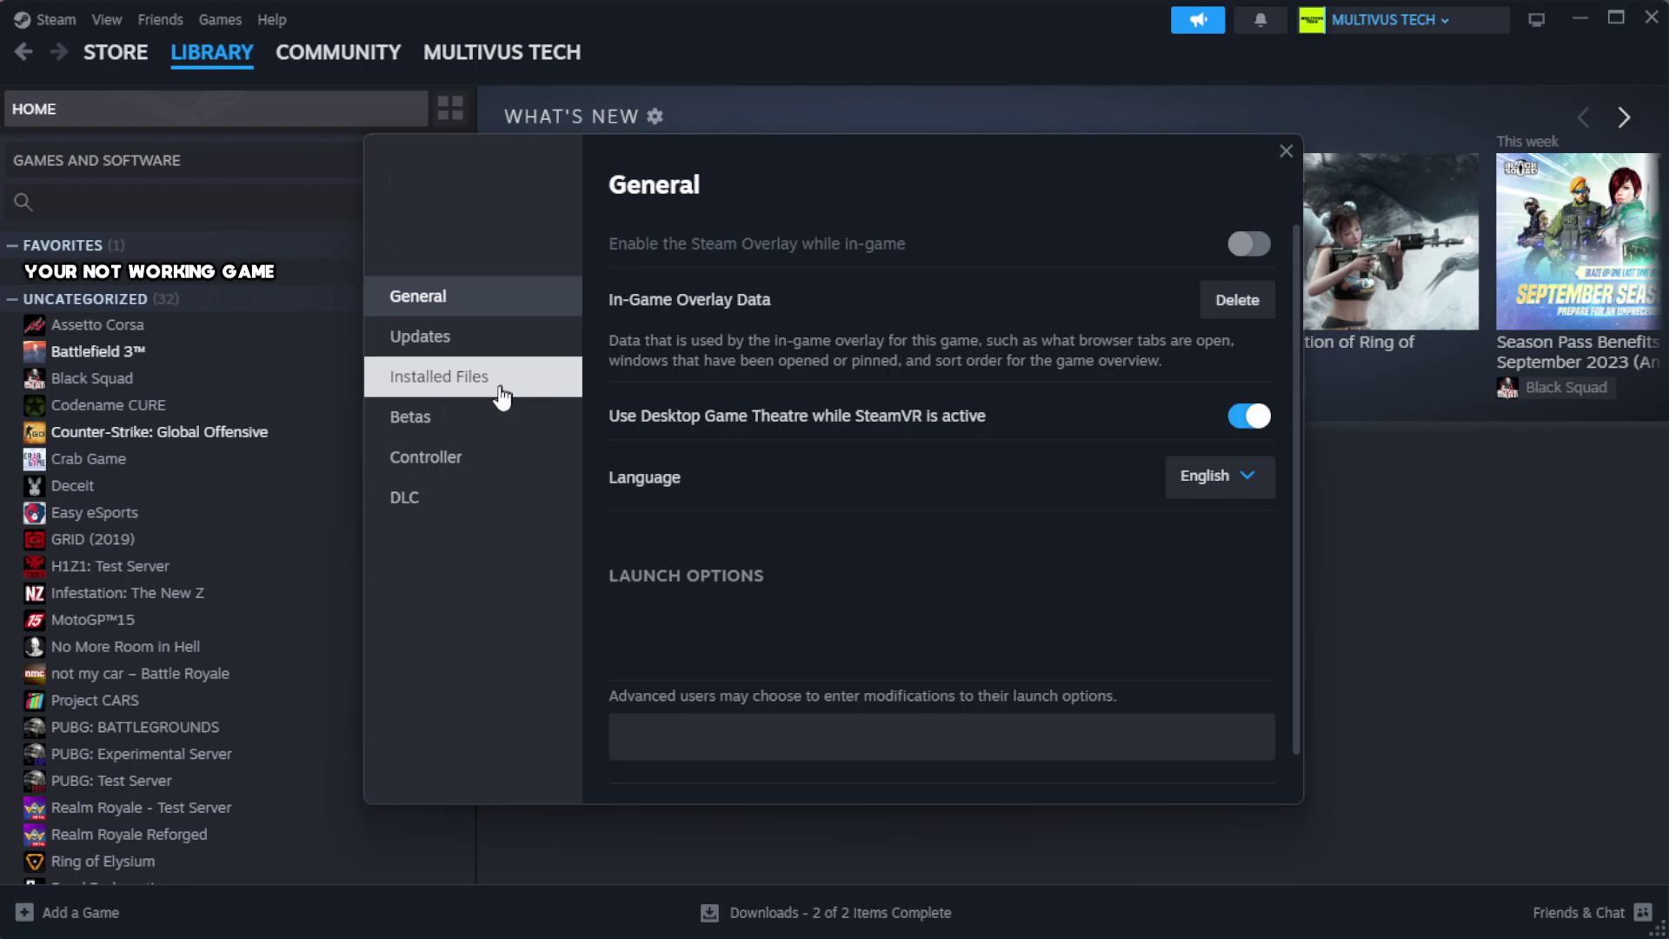
pyautogui.click(549, 395)
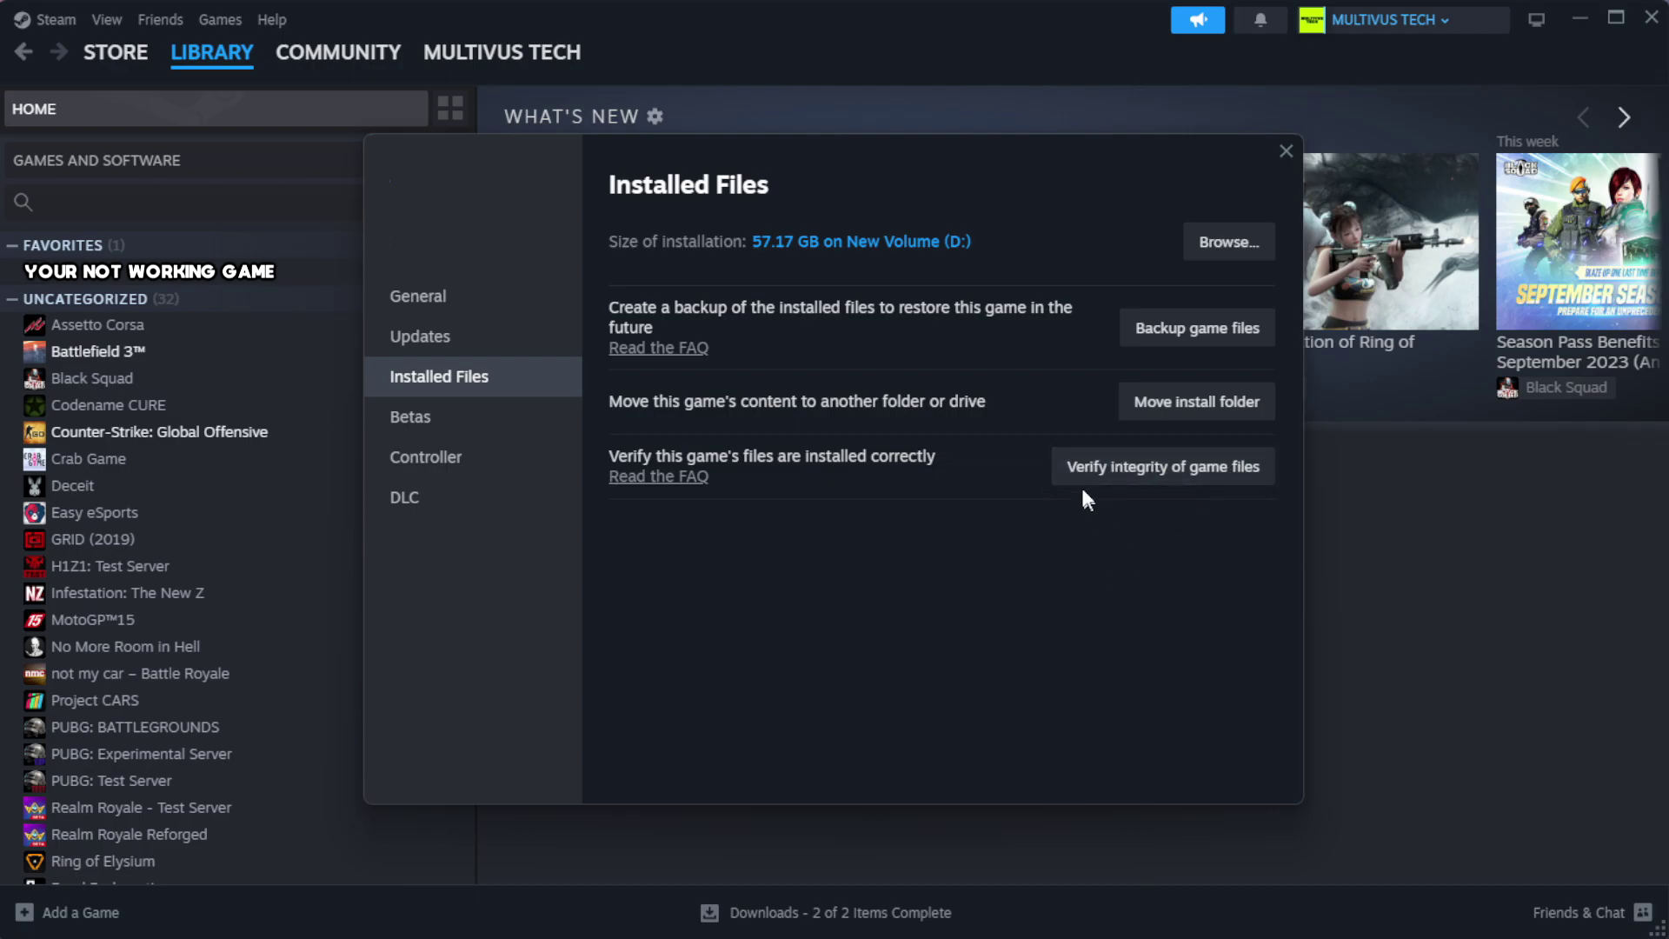
pyautogui.click(1173, 480)
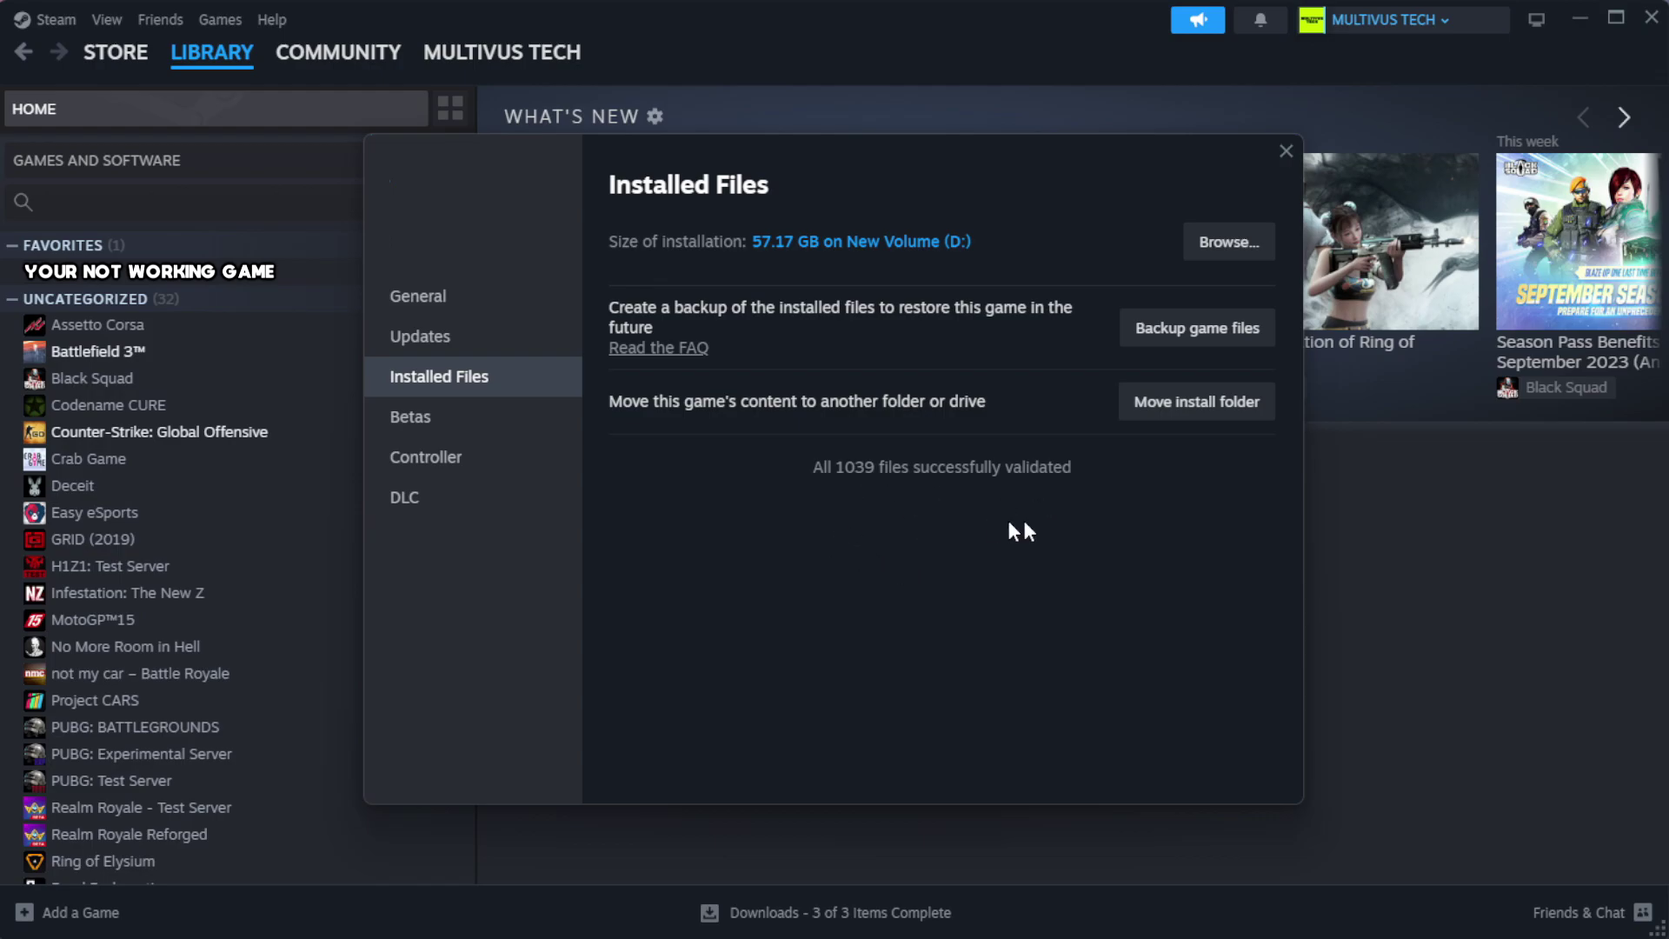
# Browse the game's local files and right-click the 'YOUR NOT WORKING GAME' shortcut
pyautogui.click(1227, 244)
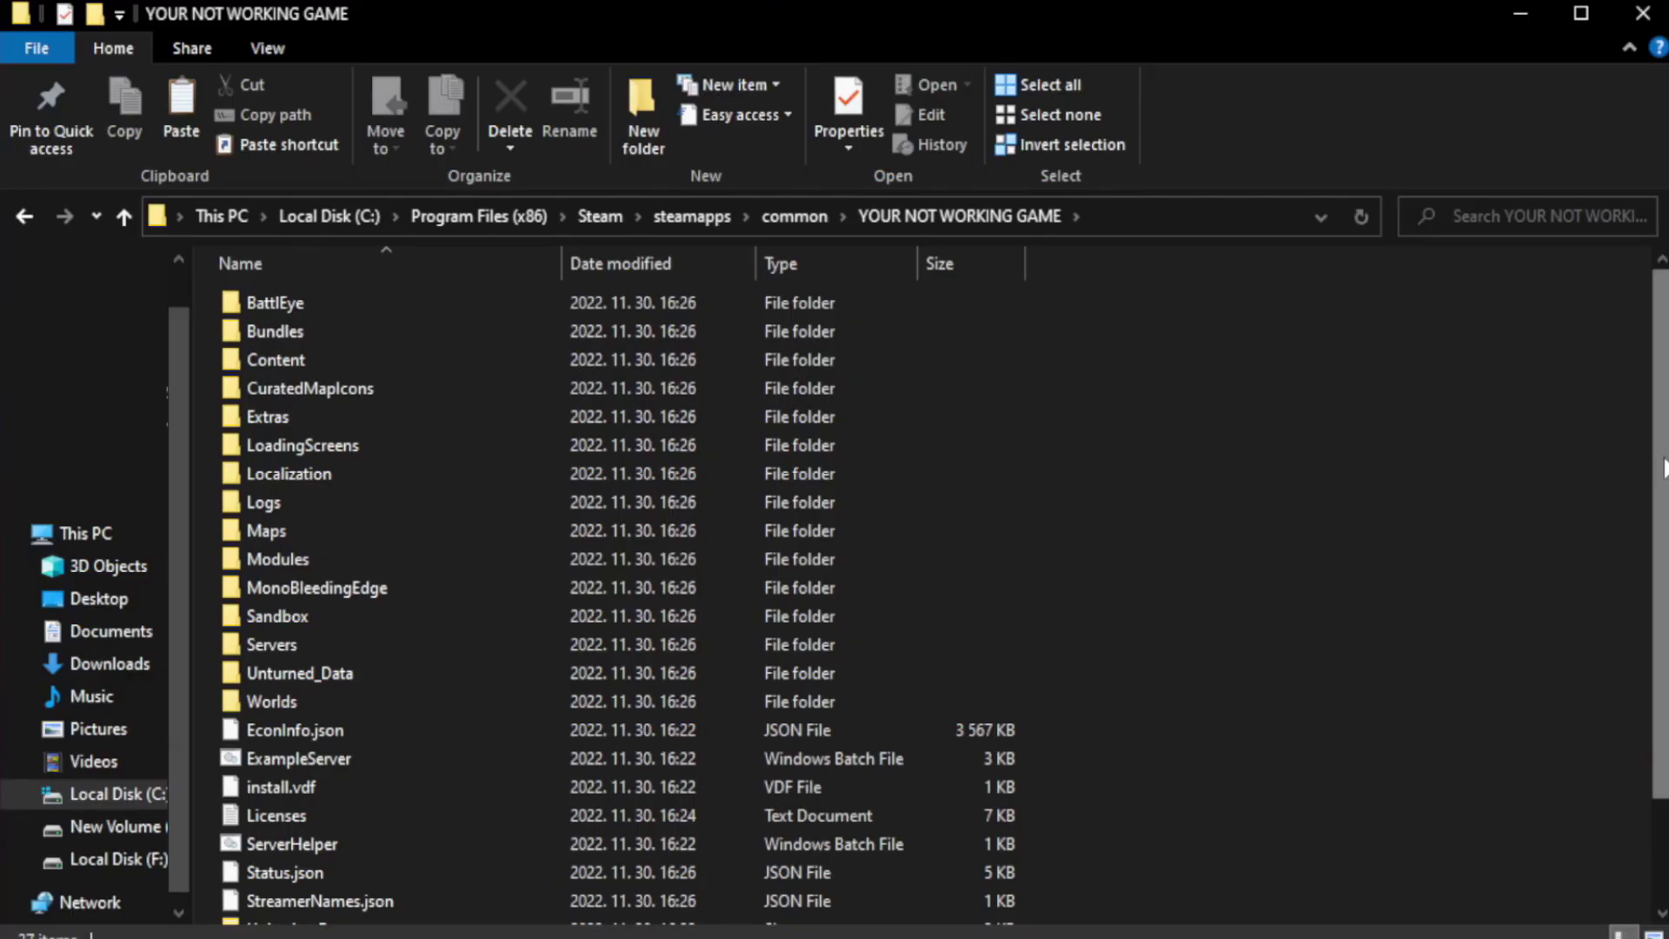
pyautogui.moveTo(1662, 517); pyautogui.dragTo(1666, 621)
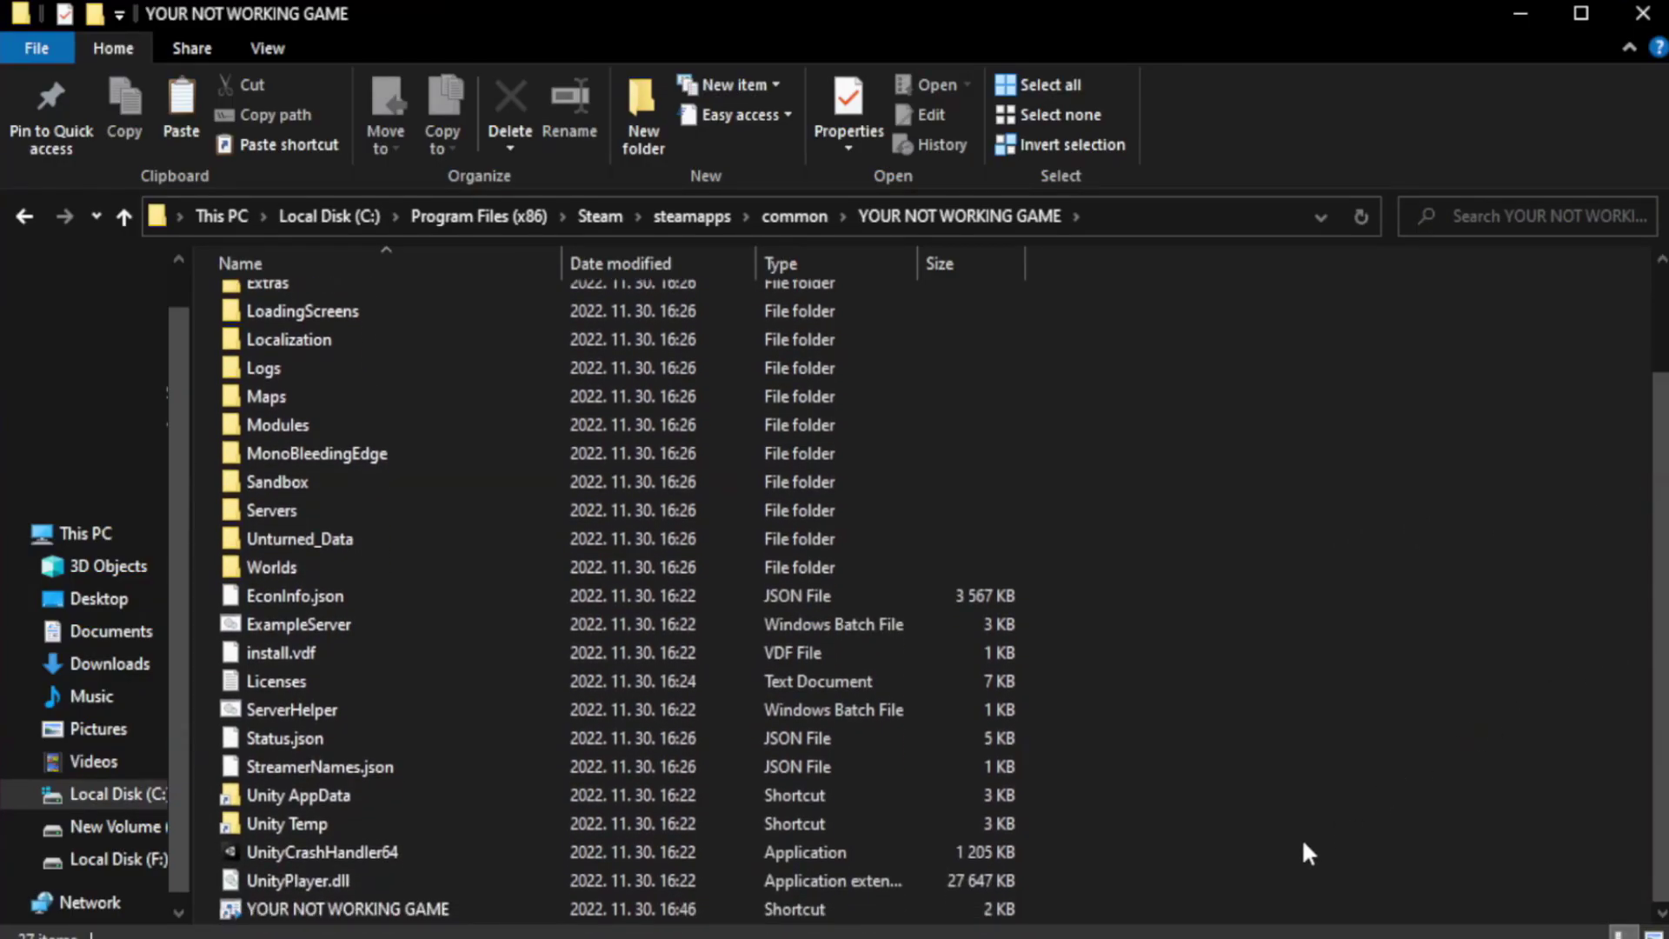
pyautogui.click(600, 912)
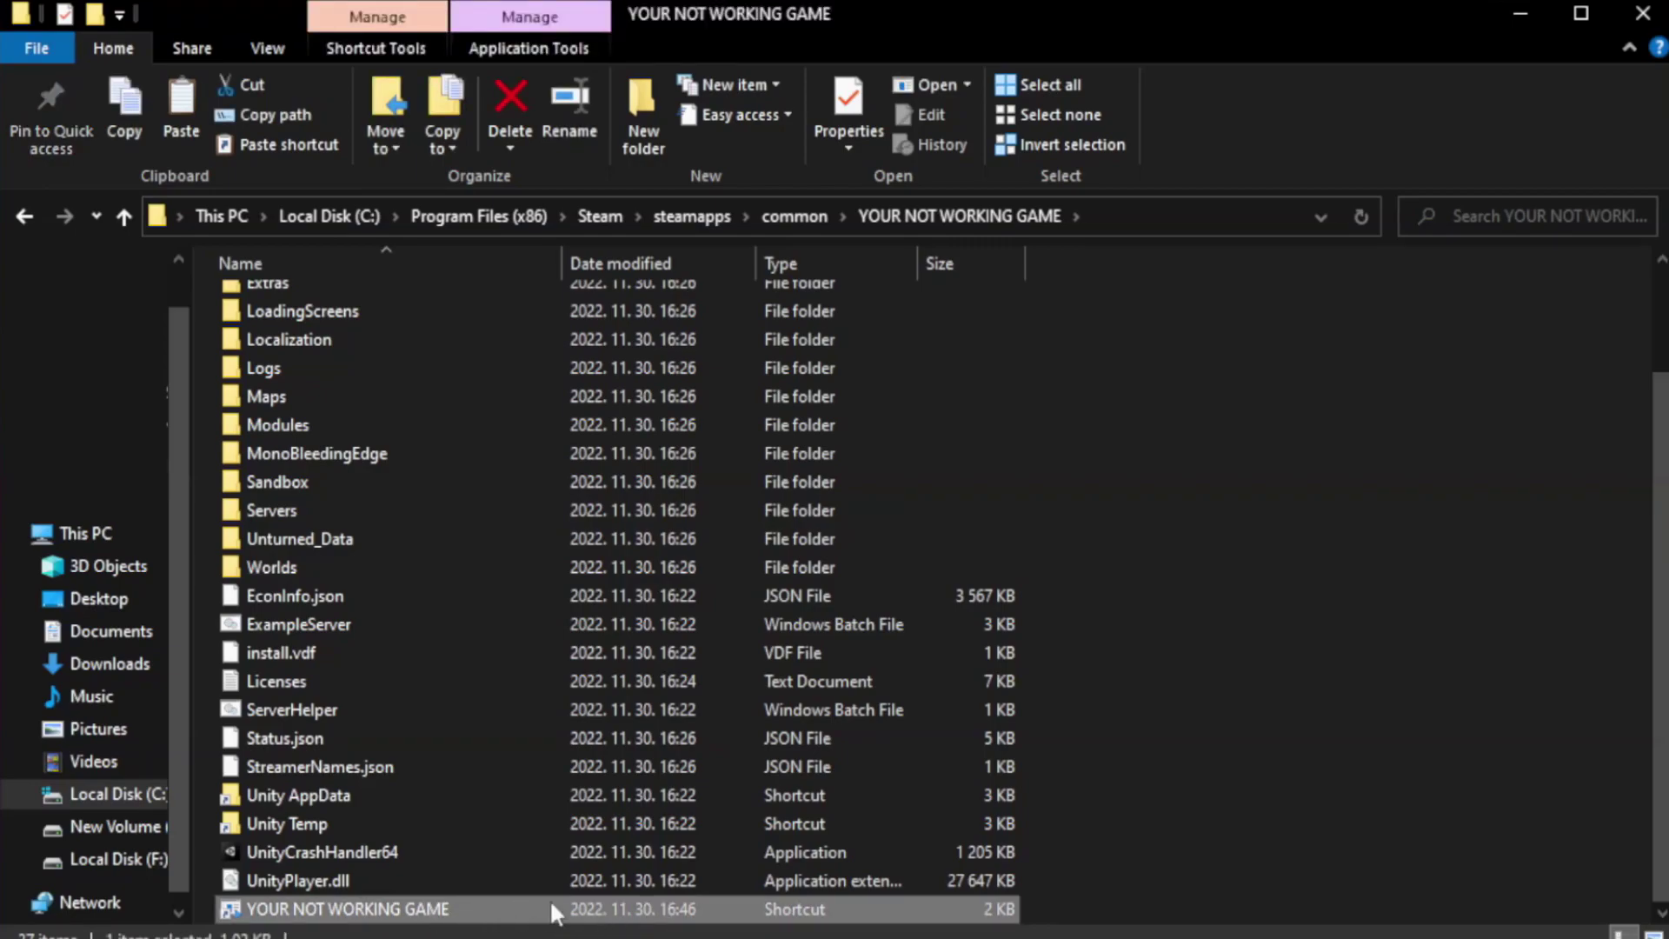
pyautogui.rightClick(557, 914)
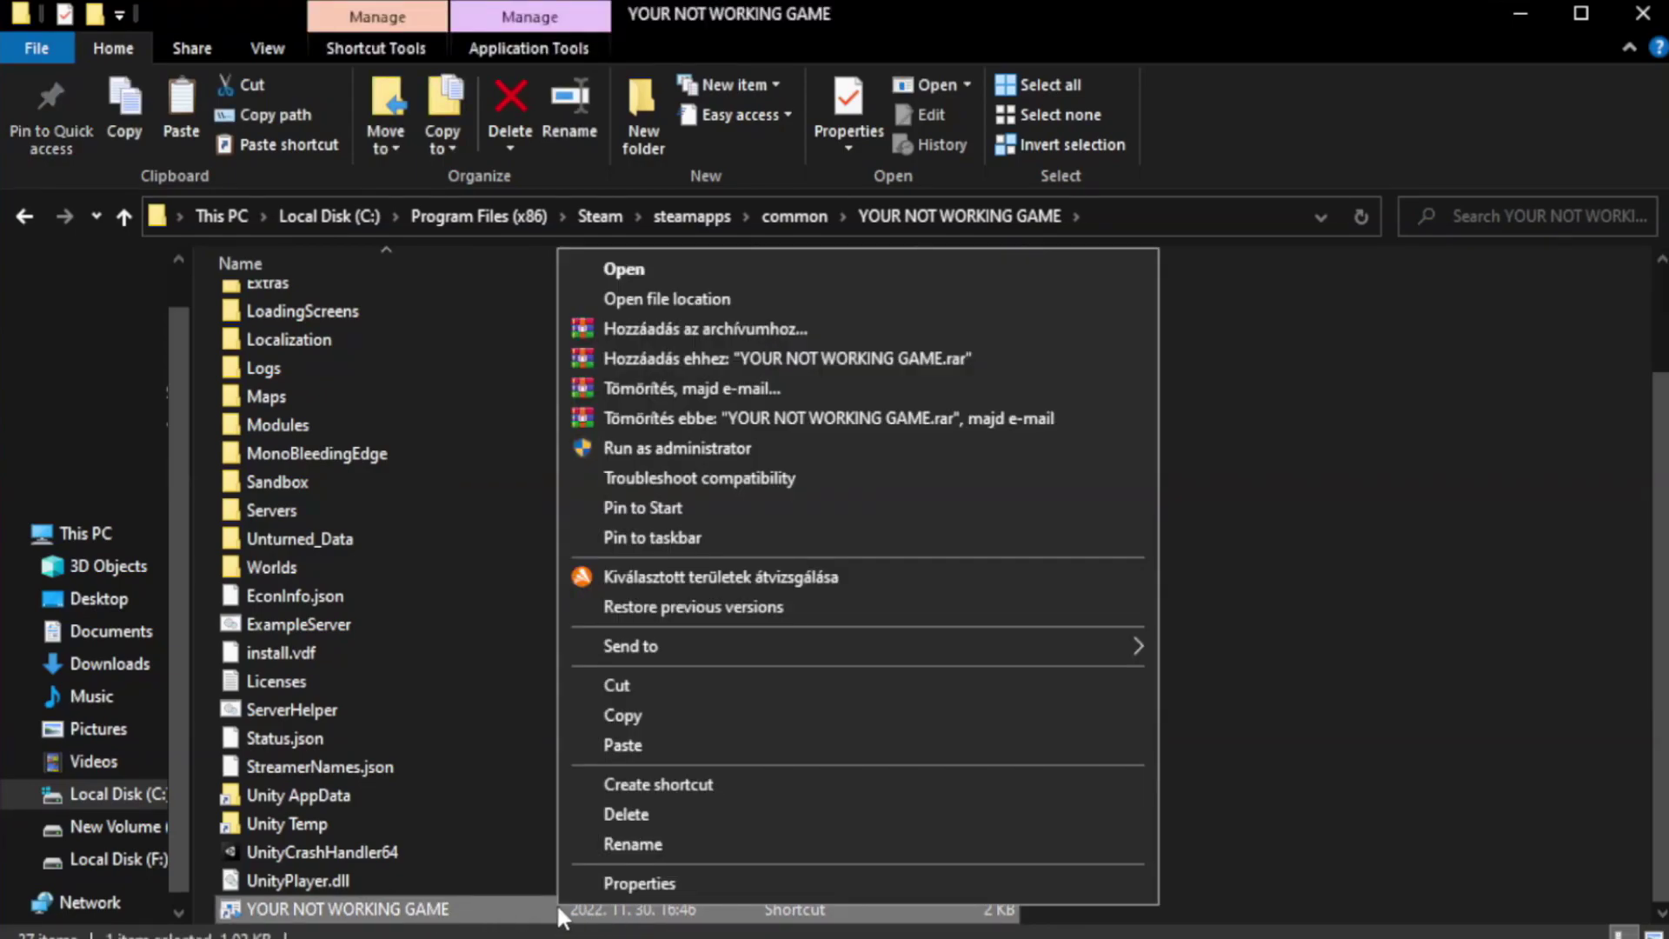
# Give the game shortcut Windows 8 compatibility mode, run as administrator, no fullscreen optimizations
pyautogui.click(850, 880)
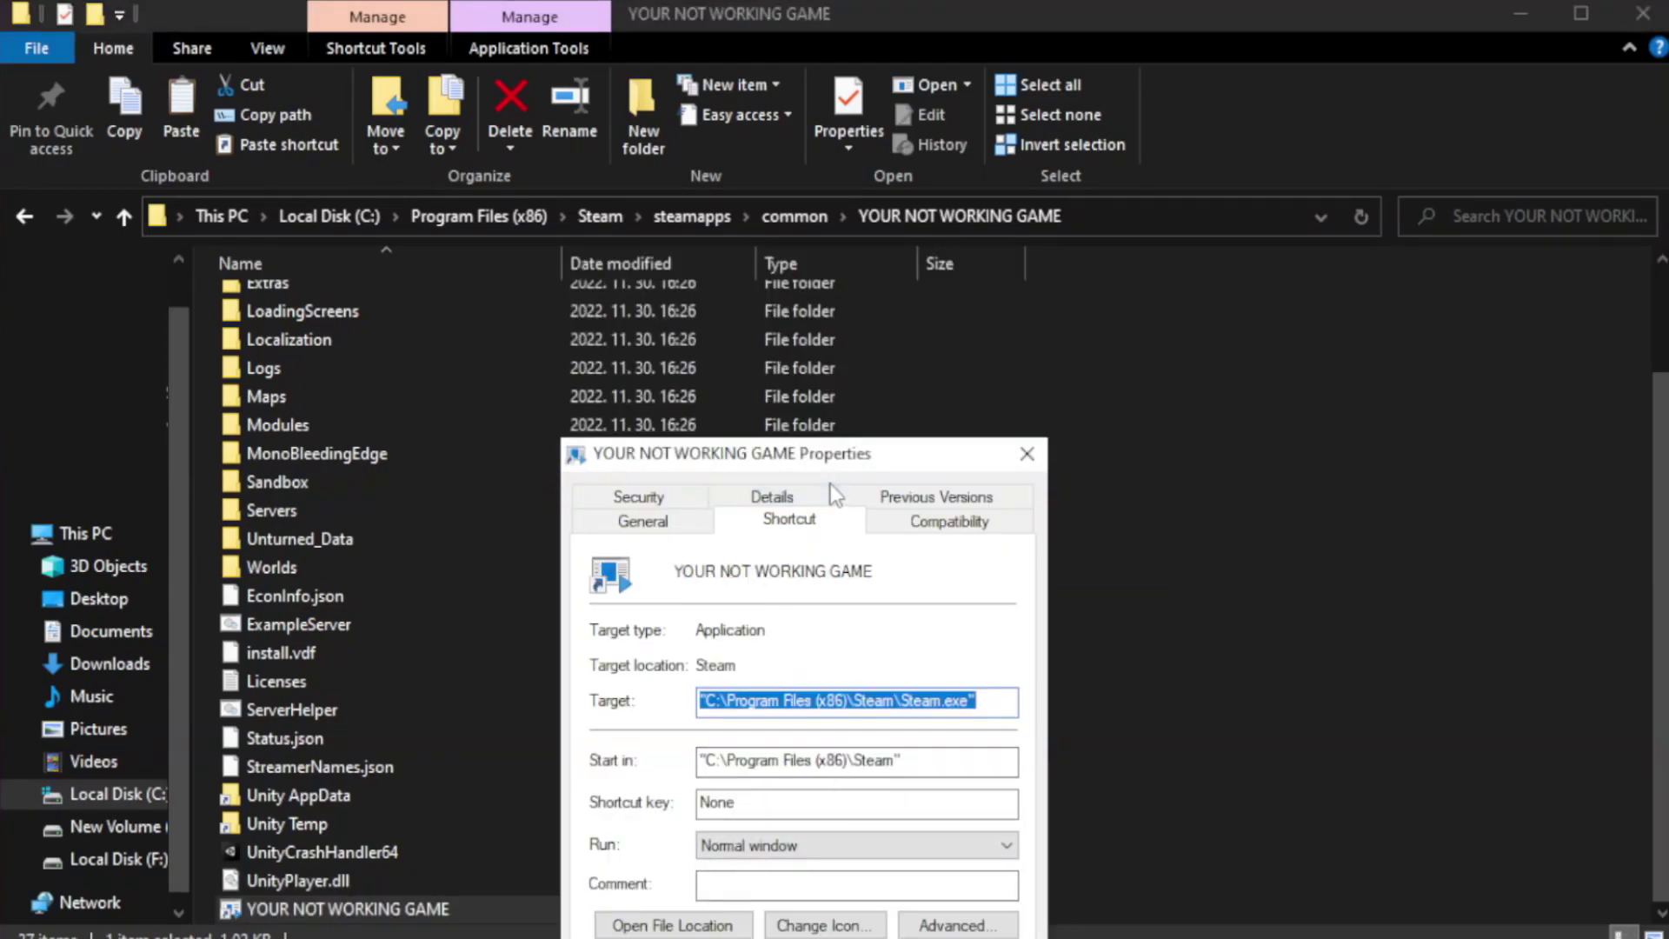
pyautogui.moveTo(840, 462); pyautogui.dragTo(838, 171)
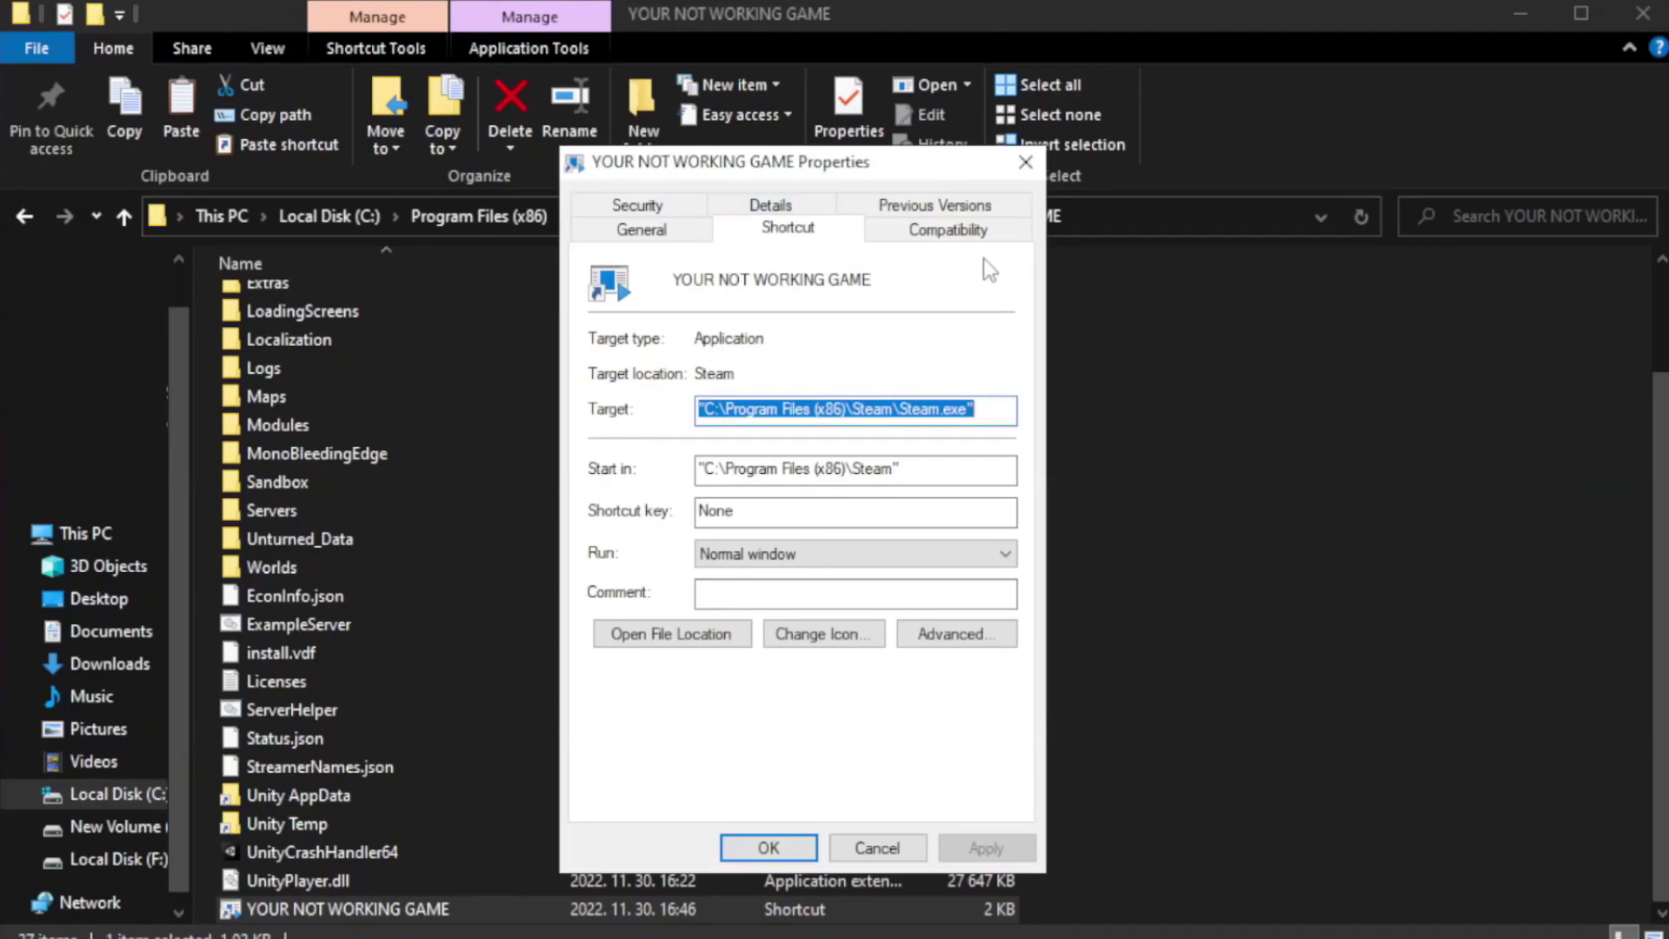
pyautogui.click(944, 233)
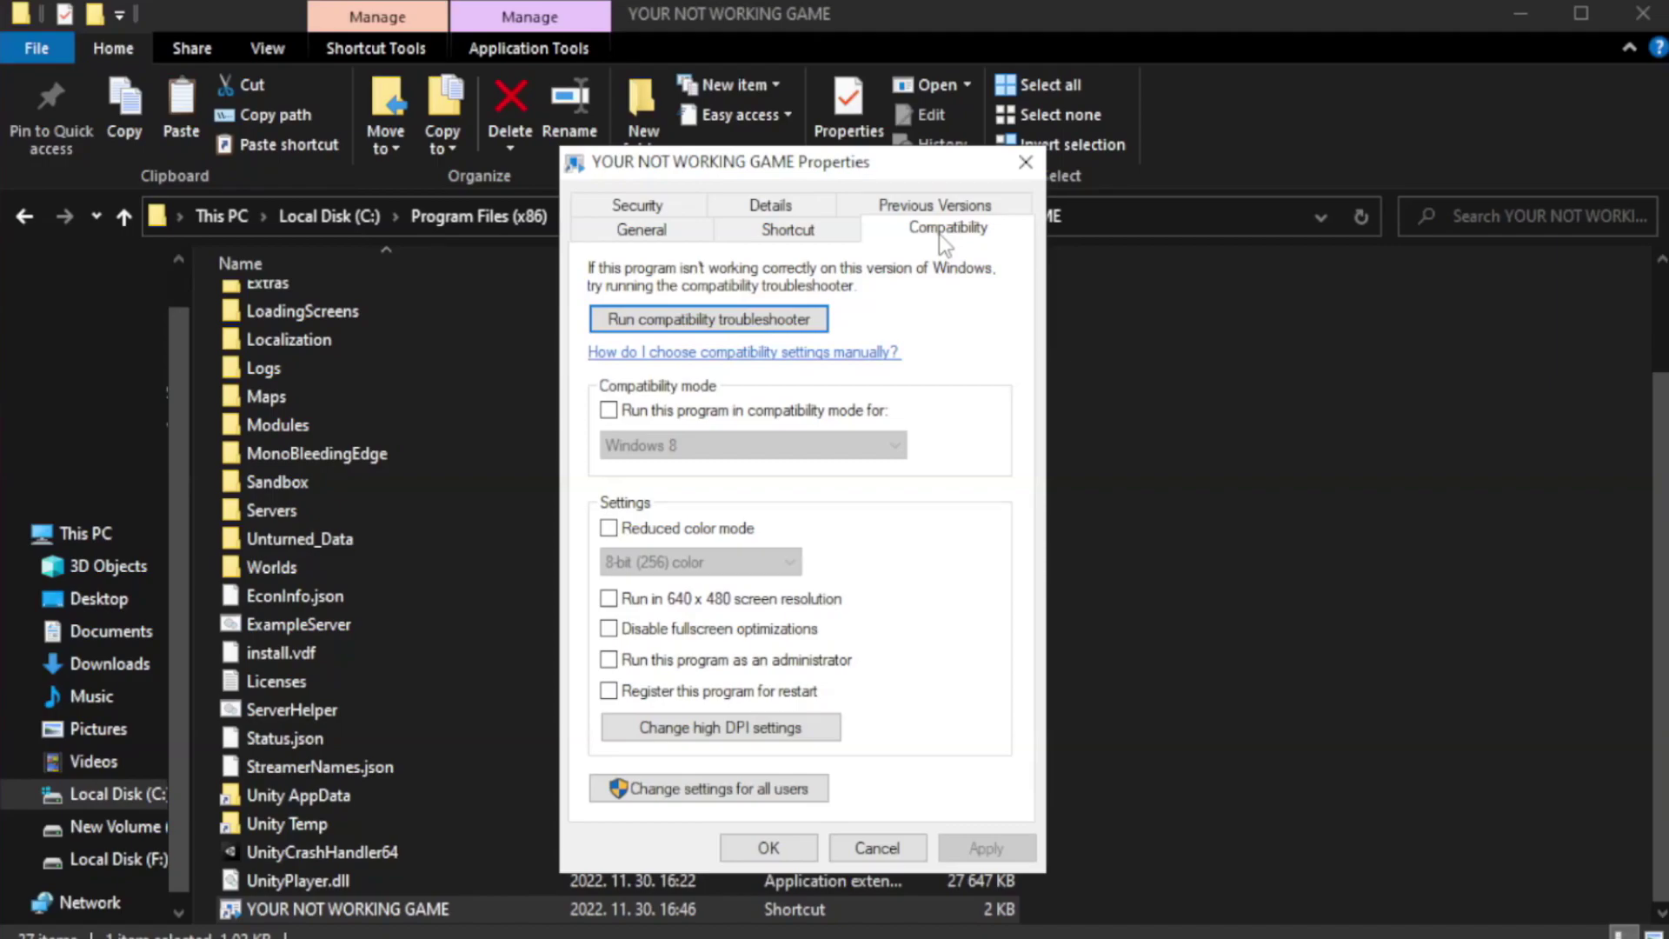
pyautogui.click(660, 410)
pyautogui.click(711, 441)
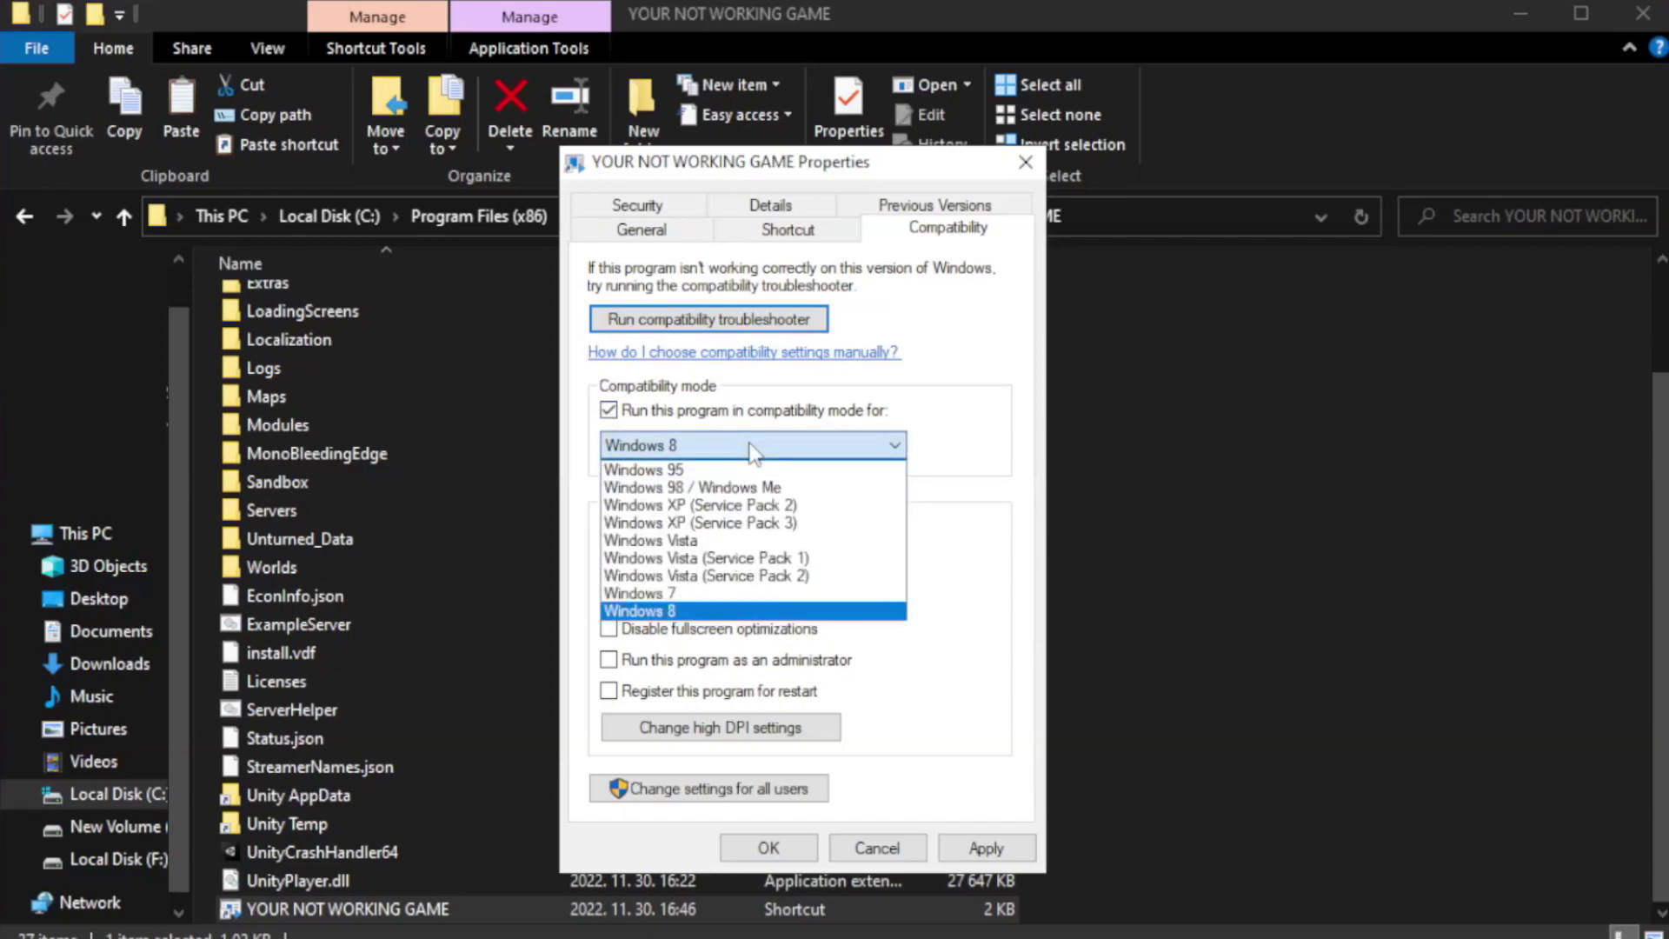
pyautogui.click(709, 613)
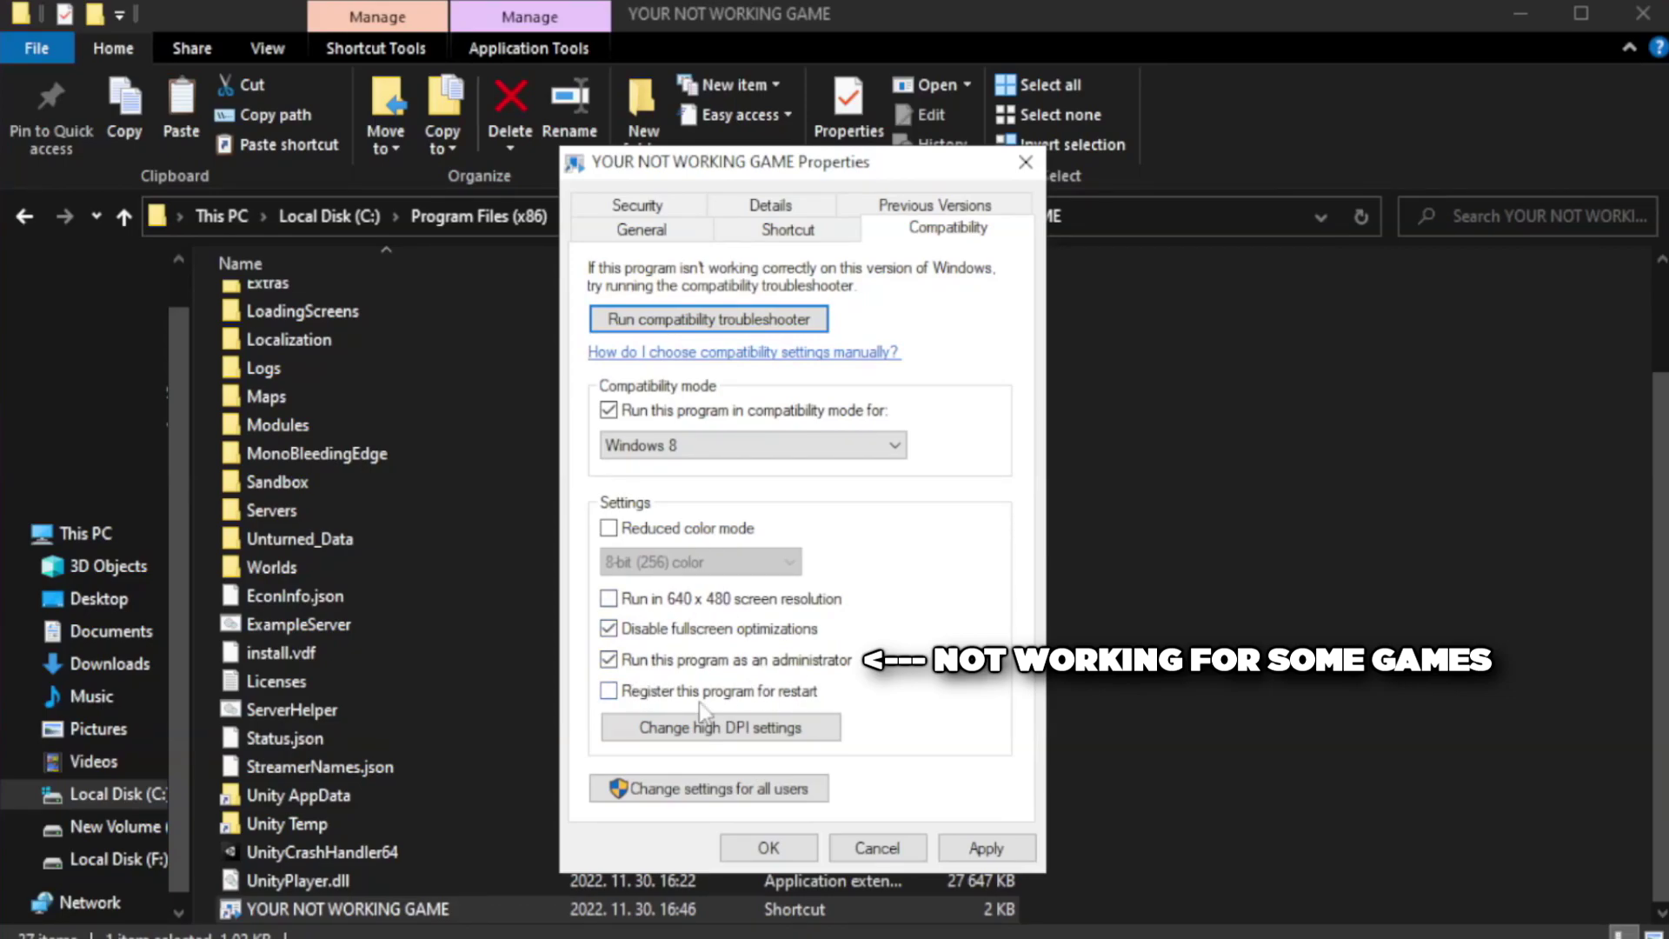
pyautogui.click(982, 847)
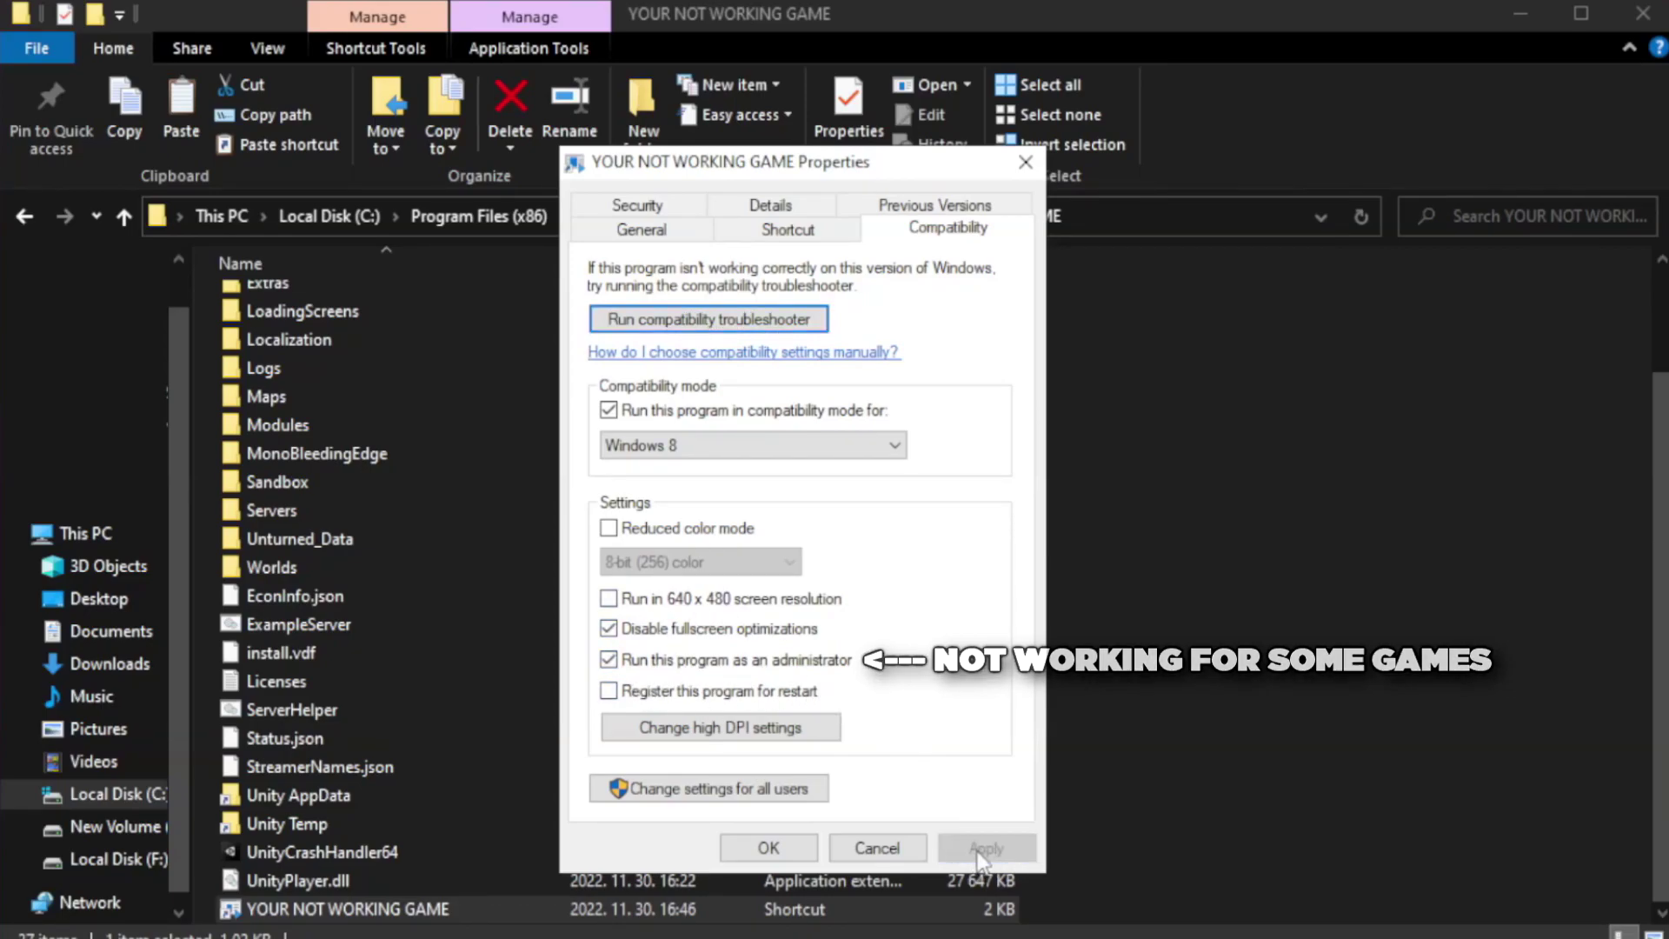
pyautogui.click(766, 849)
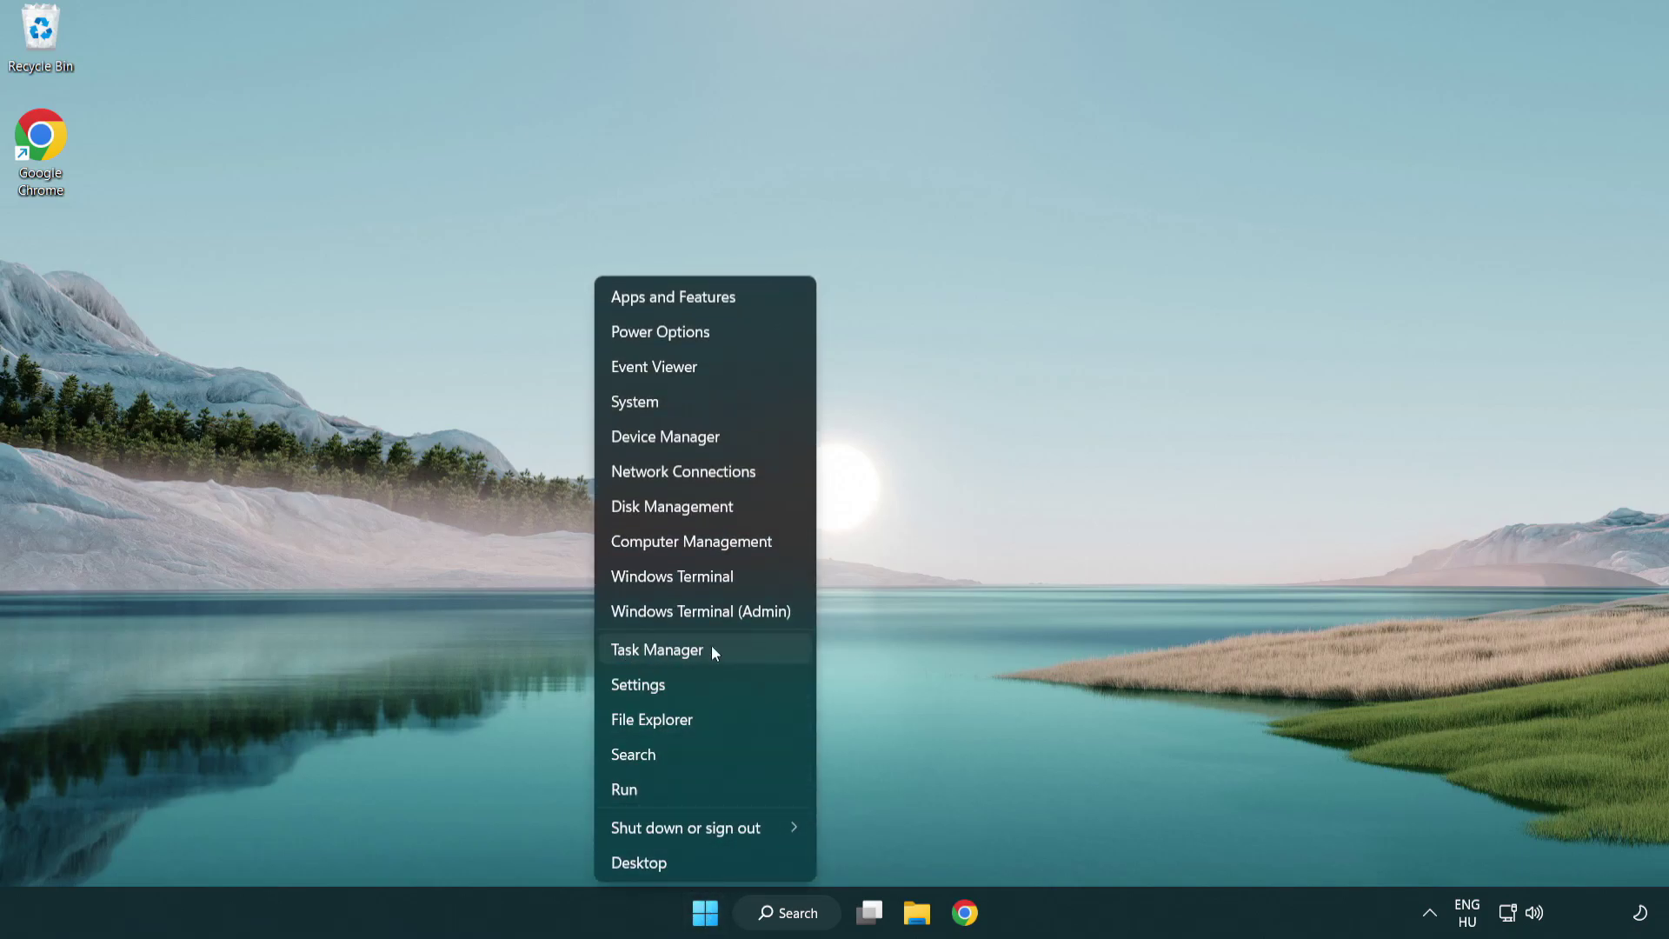
# Disable Terminal, Phone Link, Cortana and Windows Security notifications as Task Manager startup apps
pyautogui.click(737, 654)
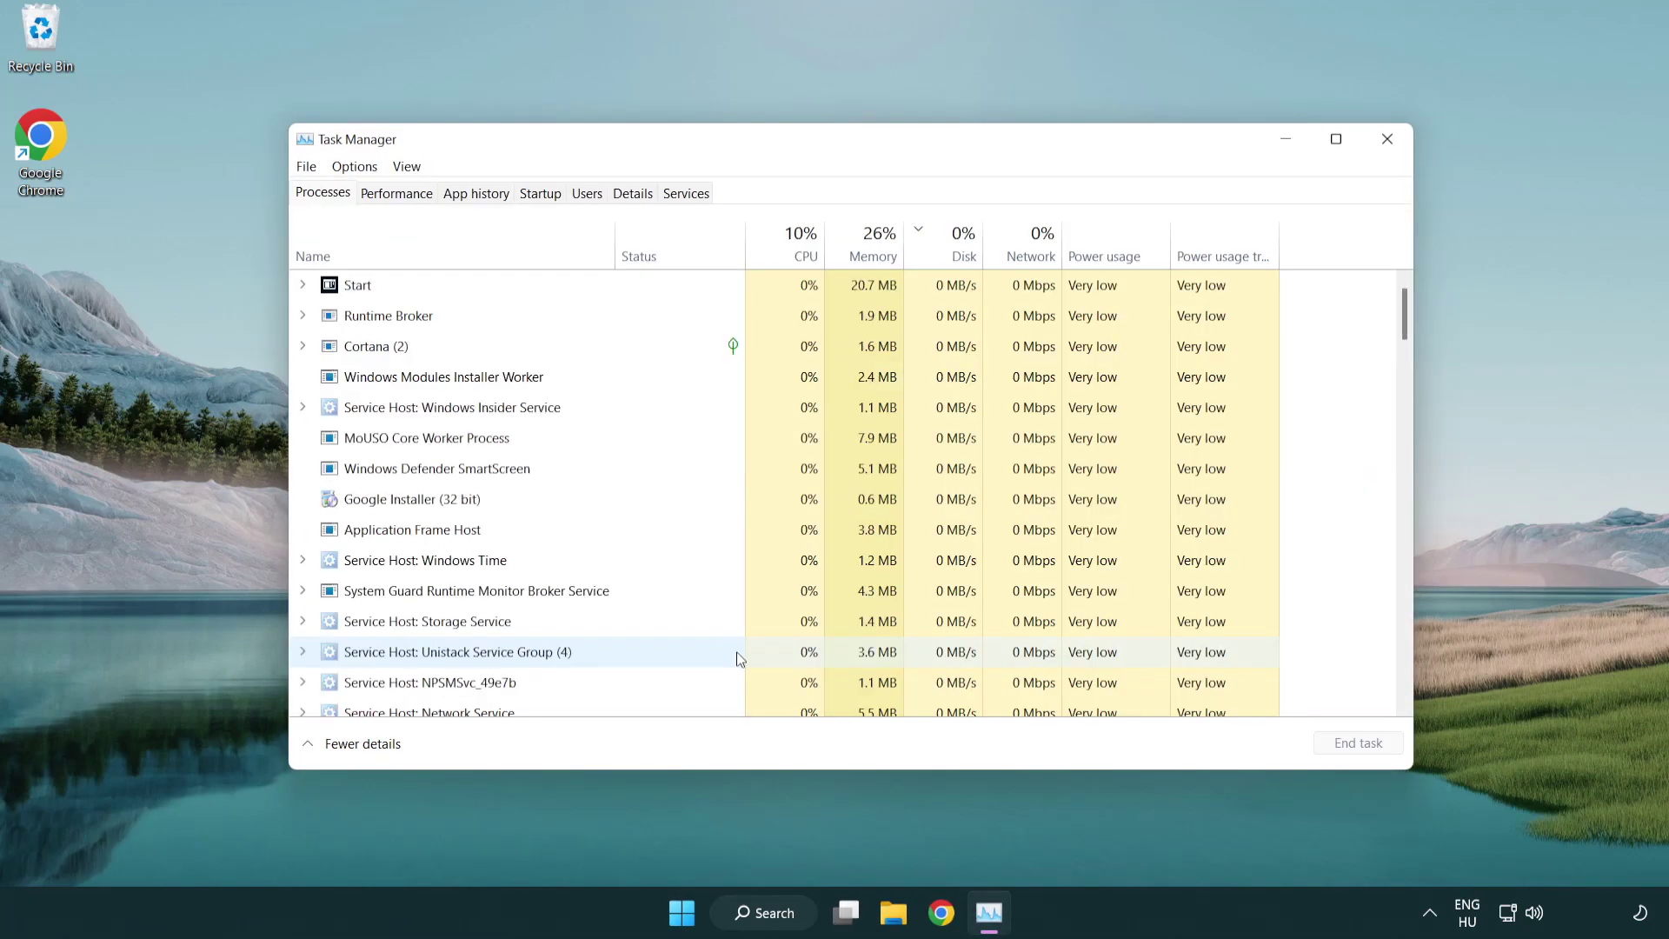
pyautogui.click(545, 196)
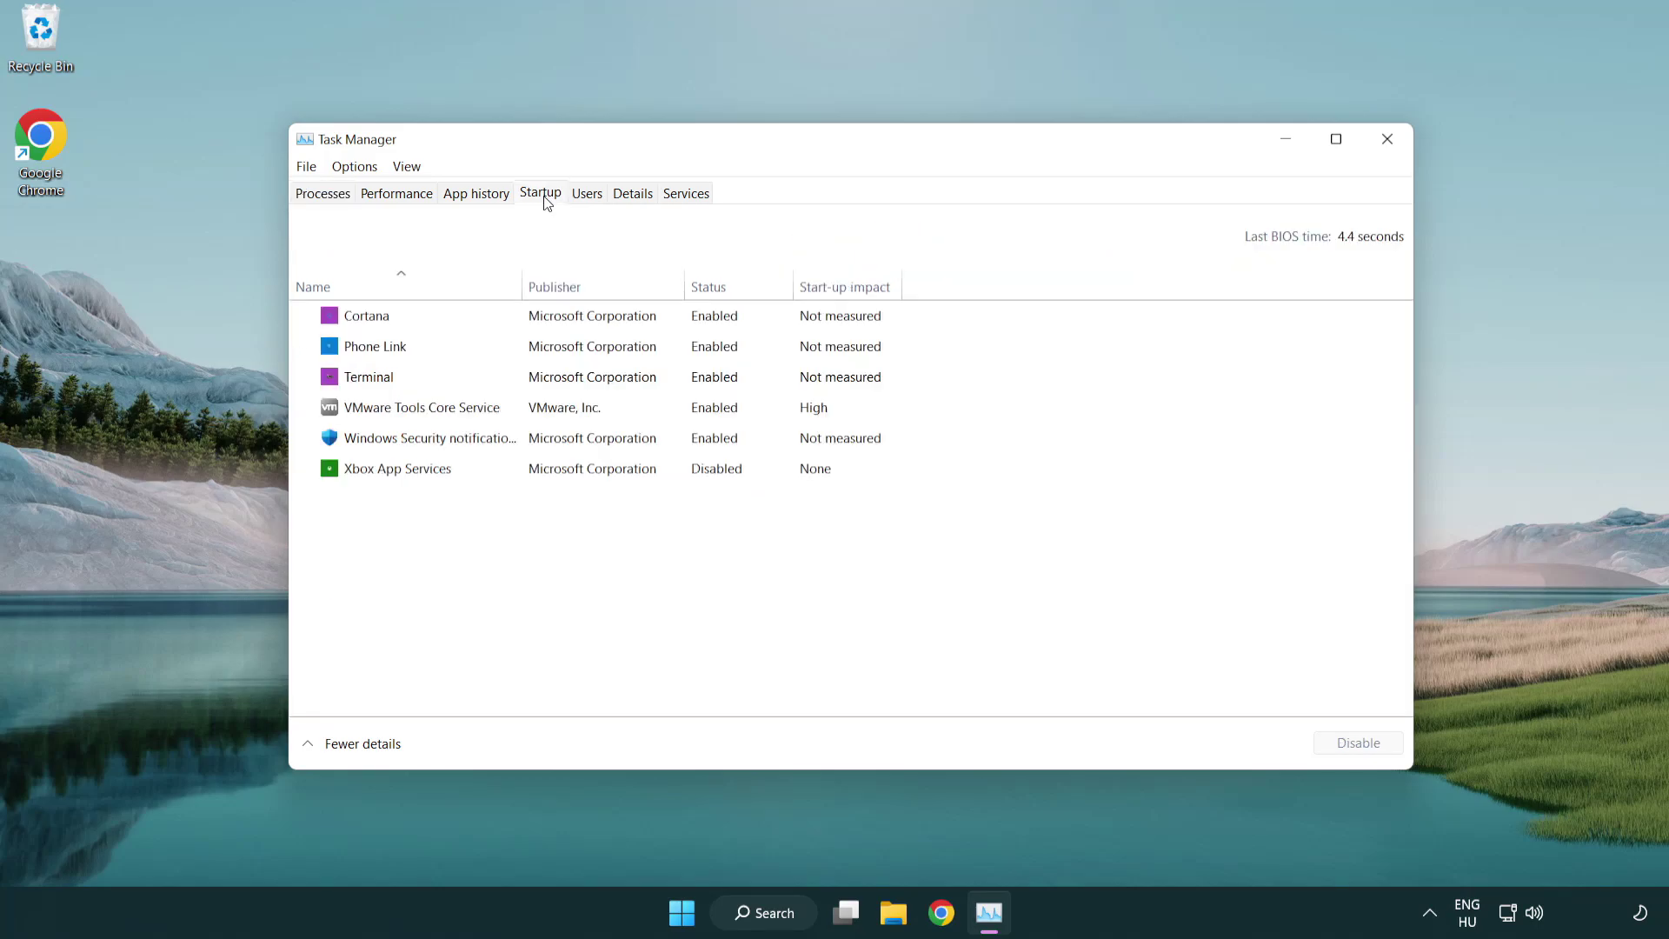
pyautogui.click(545, 380)
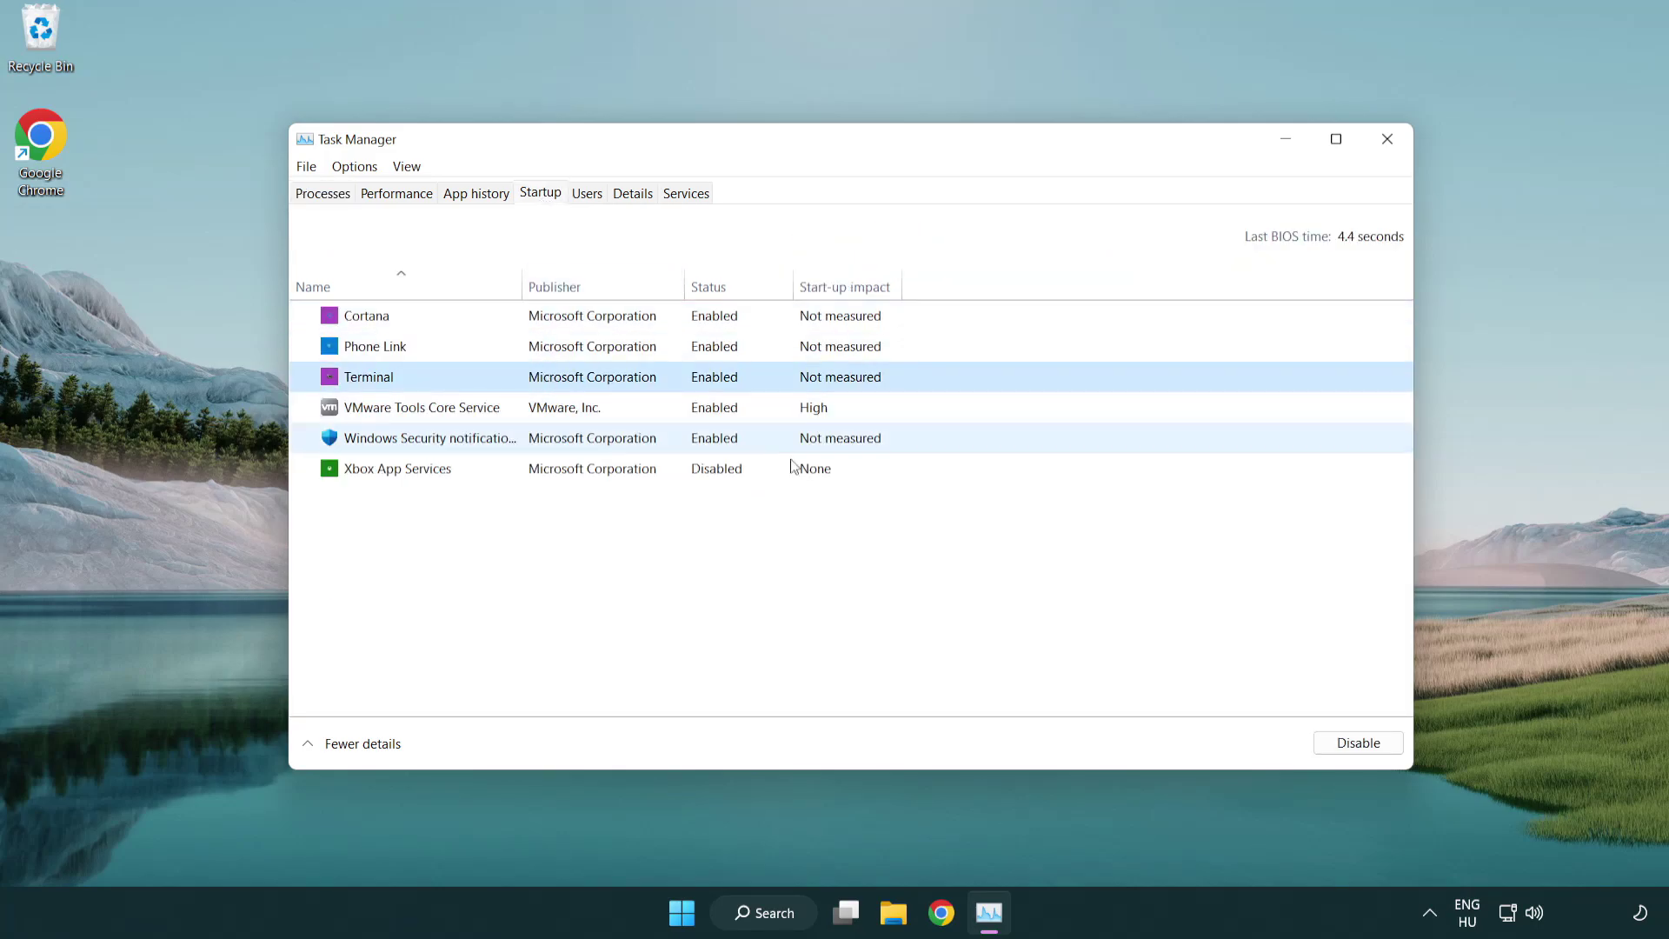
pyautogui.click(1329, 744)
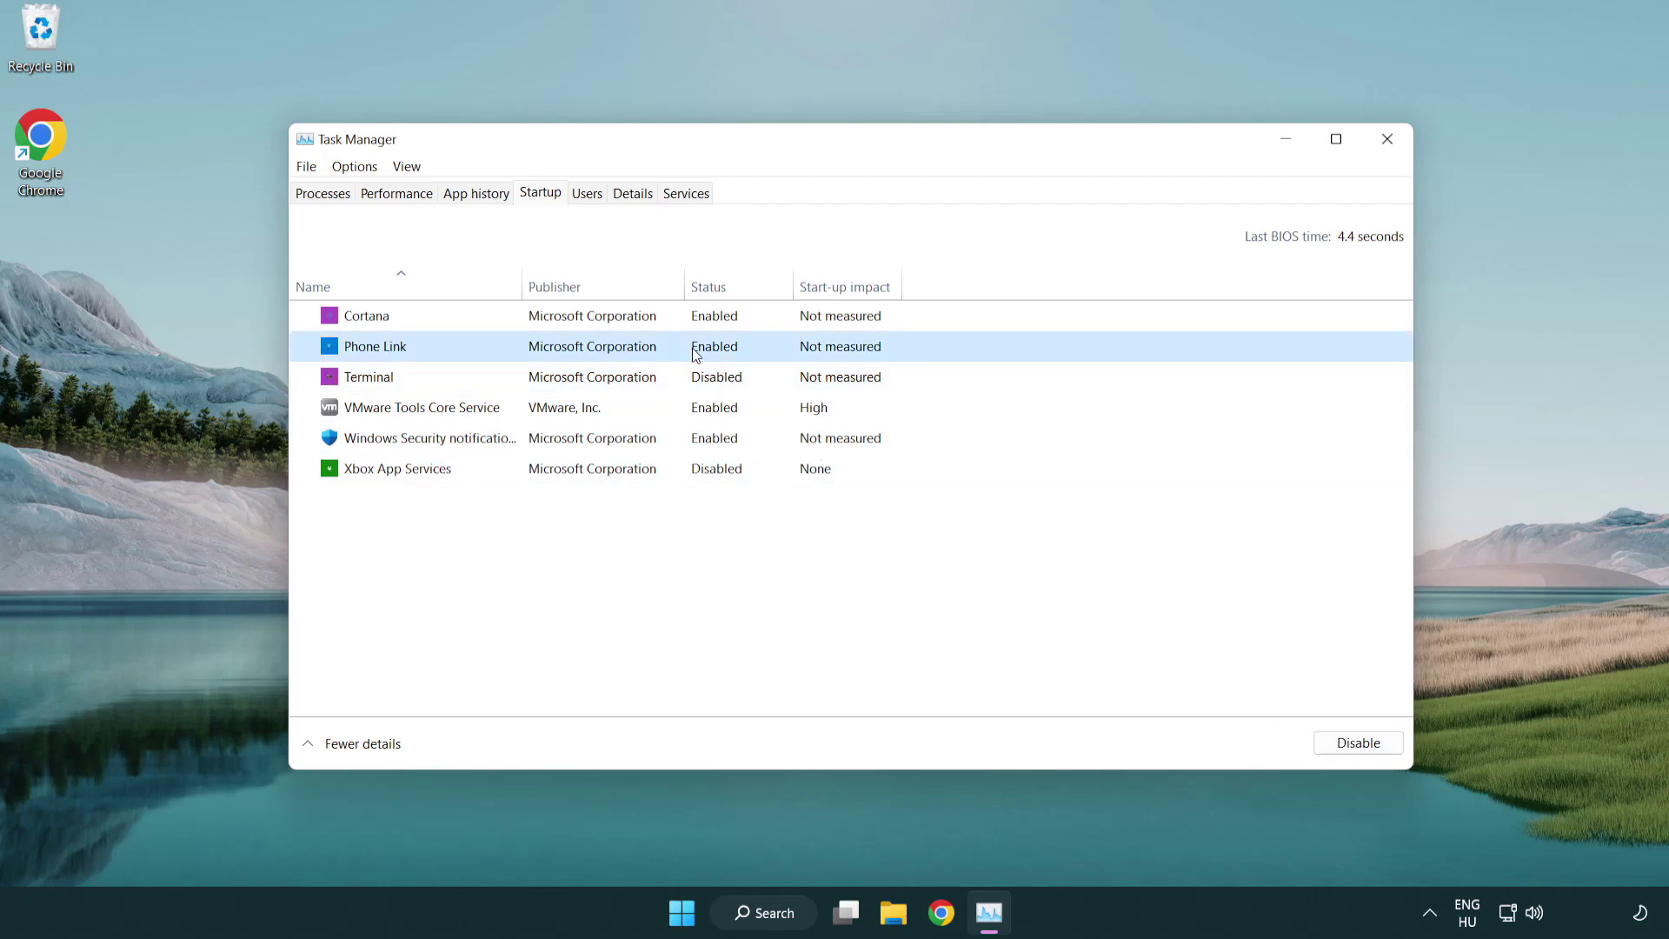
pyautogui.click(1353, 745)
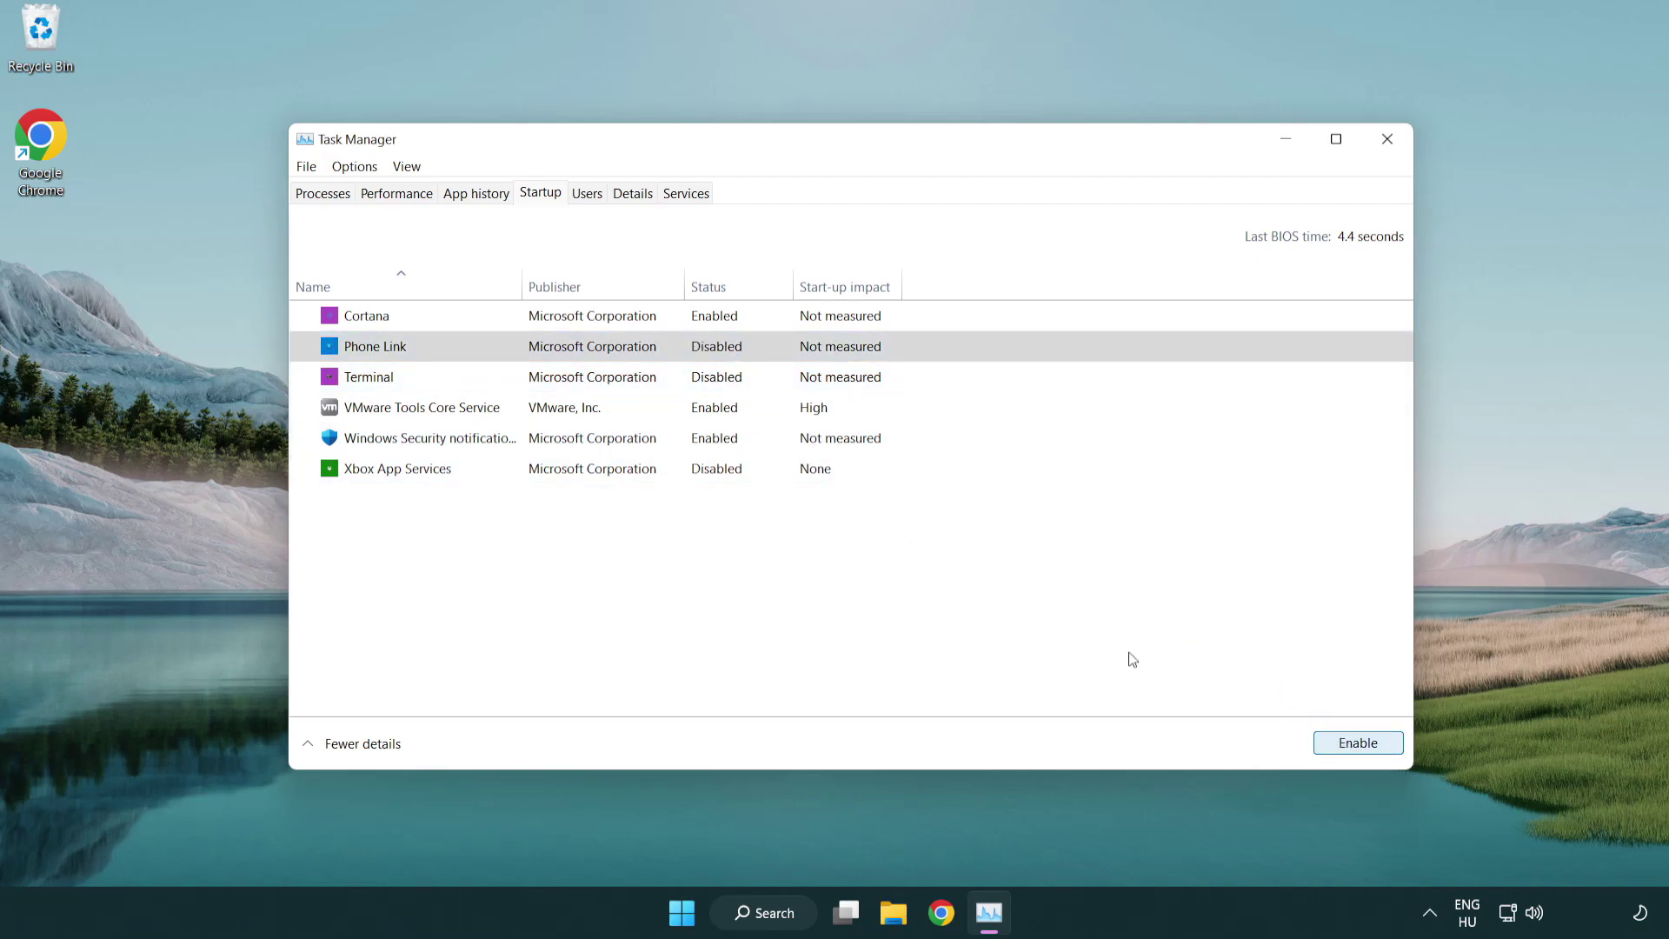
pyautogui.click(597, 324)
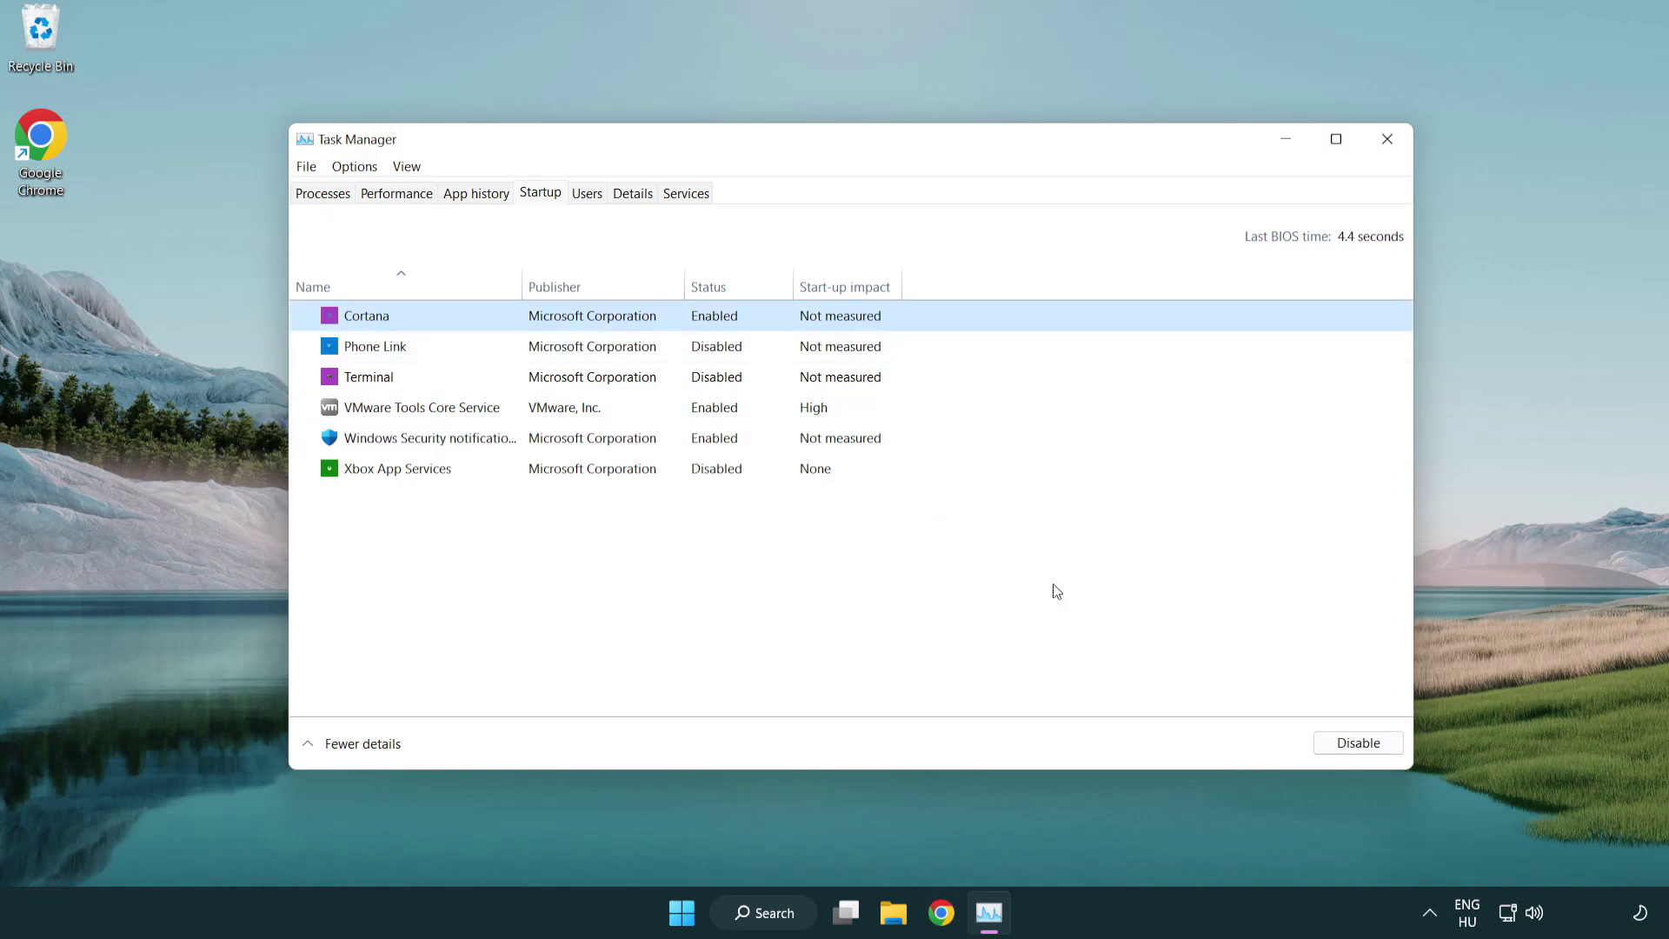
pyautogui.click(1354, 743)
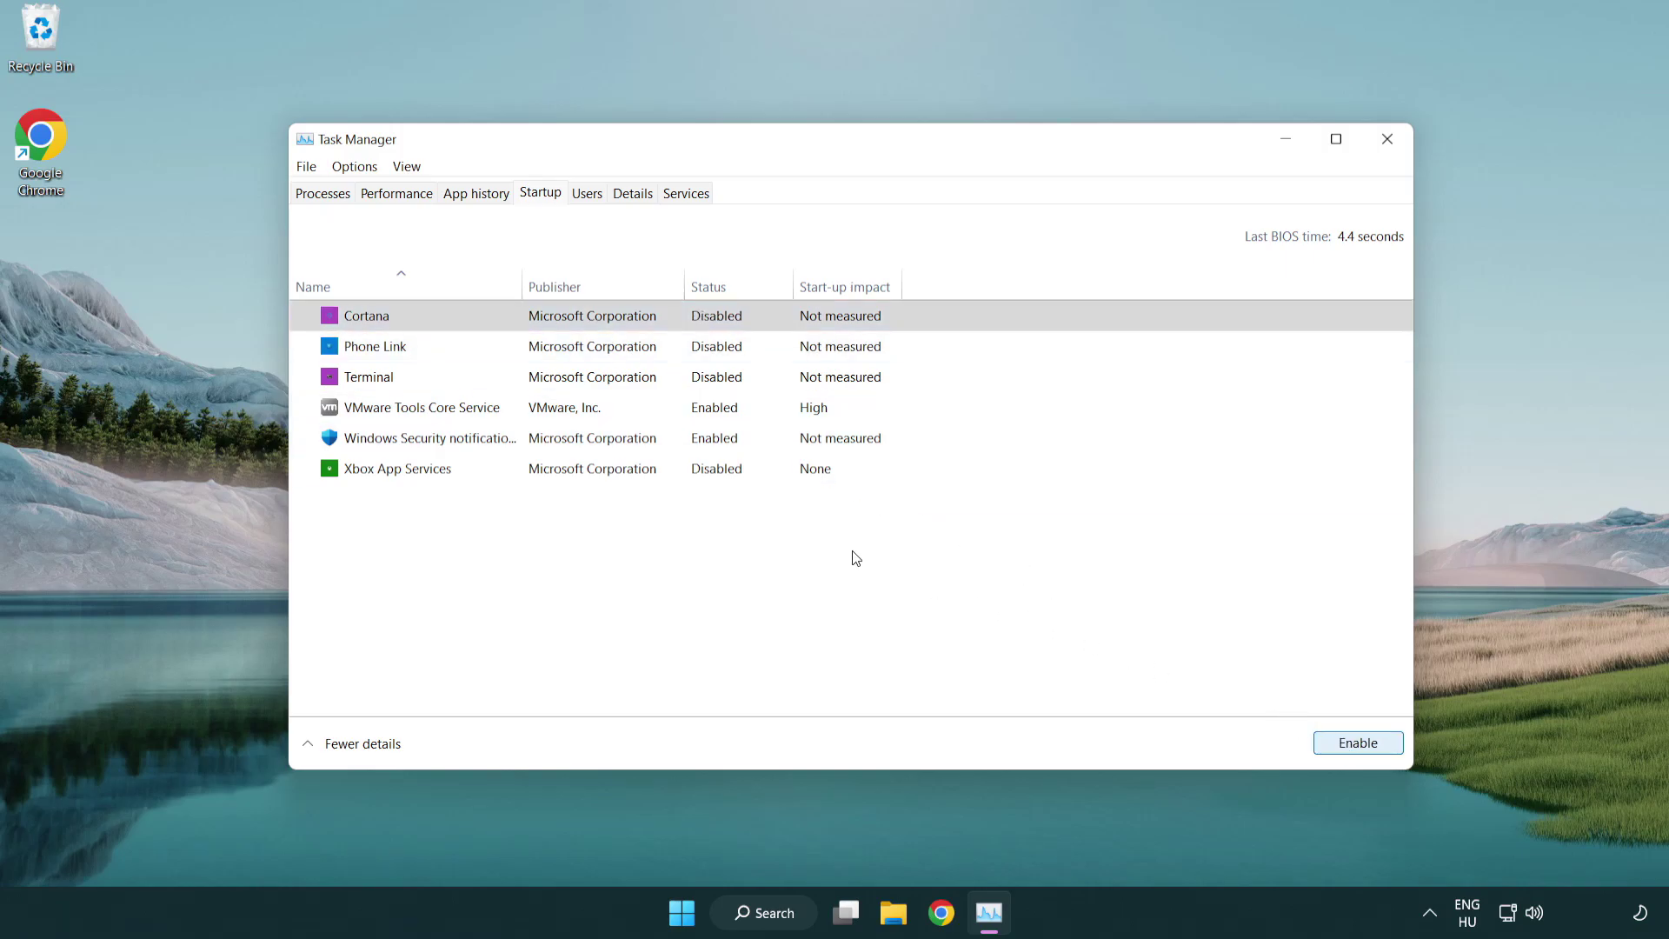
pyautogui.click(794, 452)
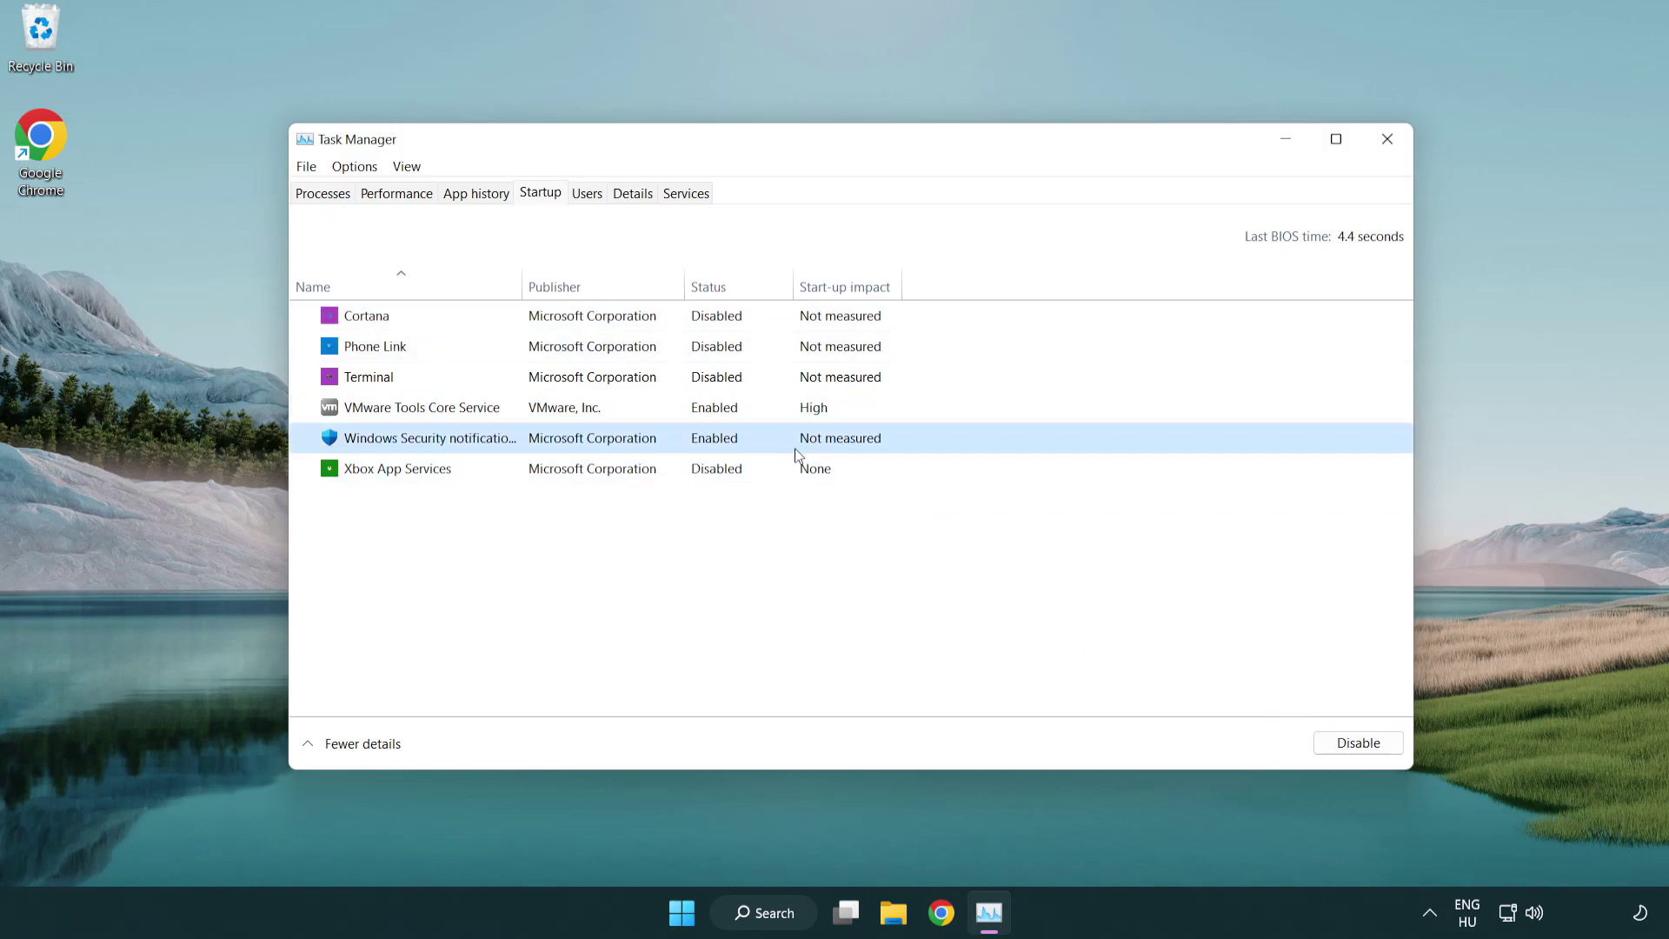
pyautogui.click(1355, 744)
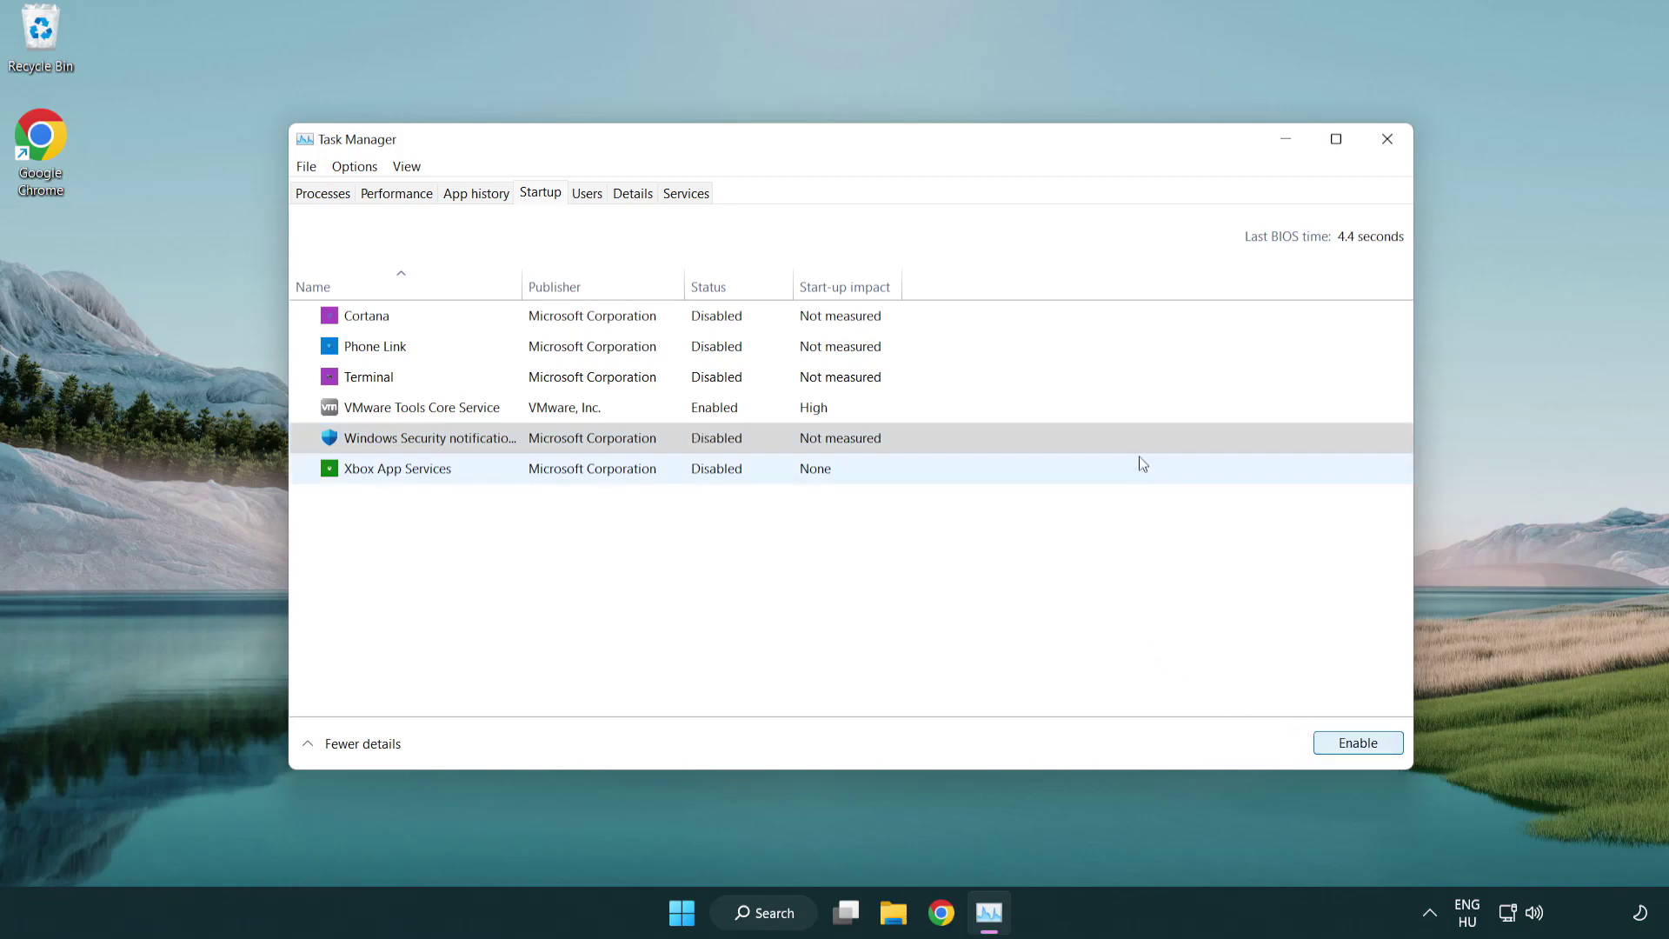
pyautogui.click(1391, 150)
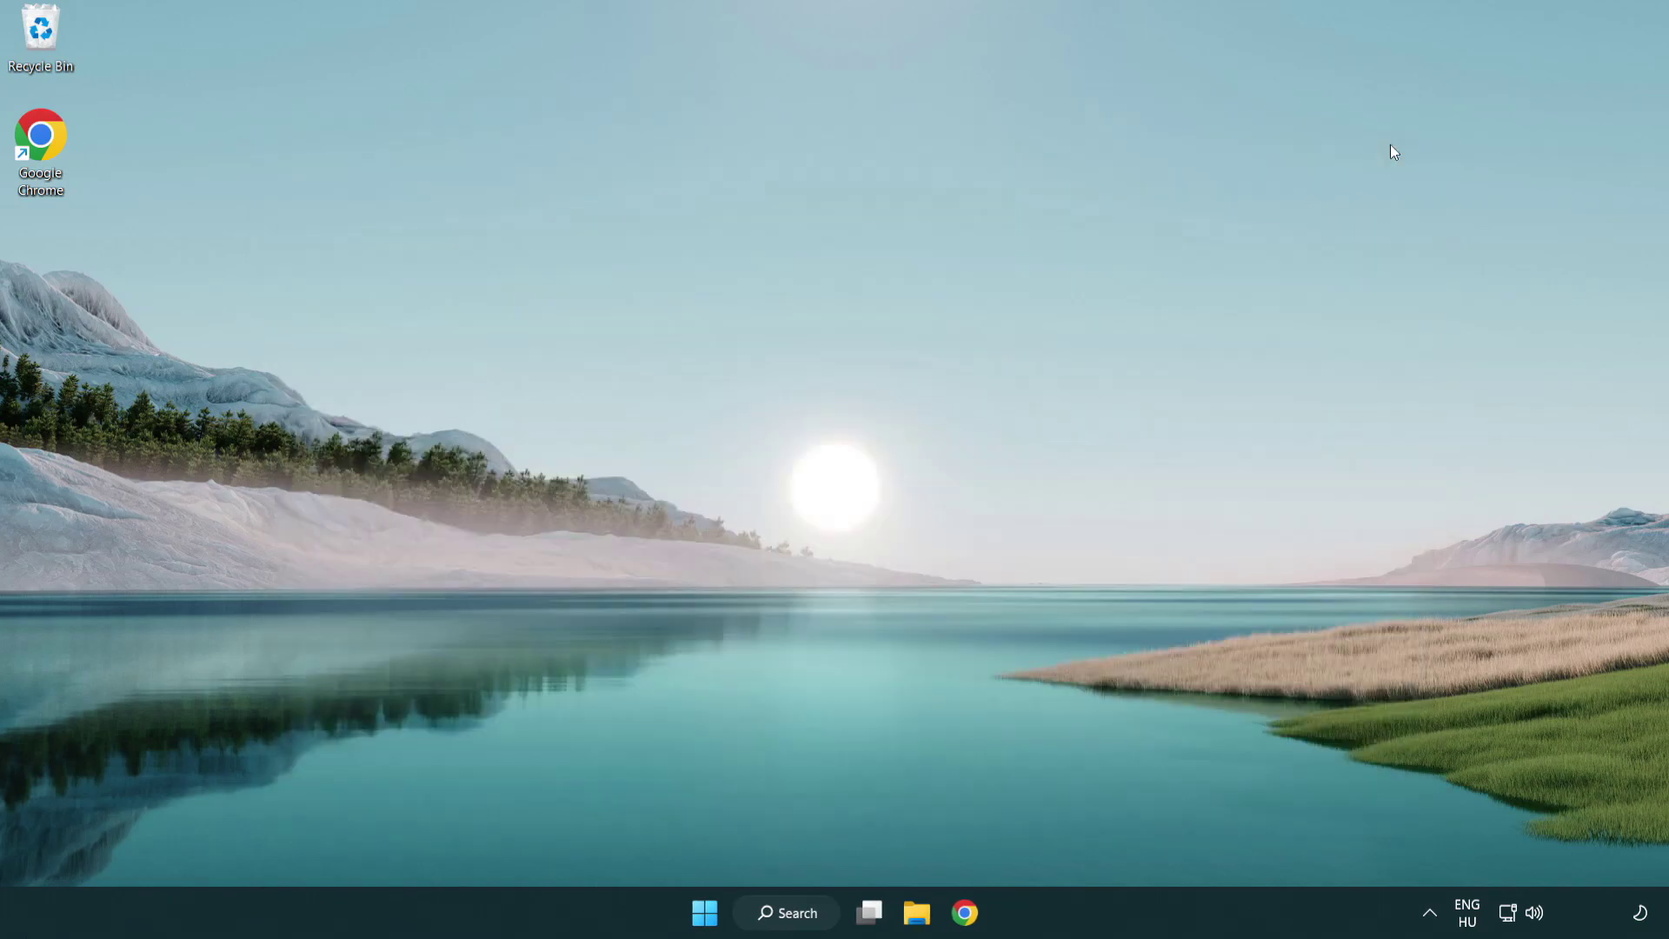
# Back in Chrome, download dxwebsetup.exe from the DirectX End-User Runtime page and launch it
pyautogui.click(971, 928)
pyautogui.scroll(1, 691, 732)
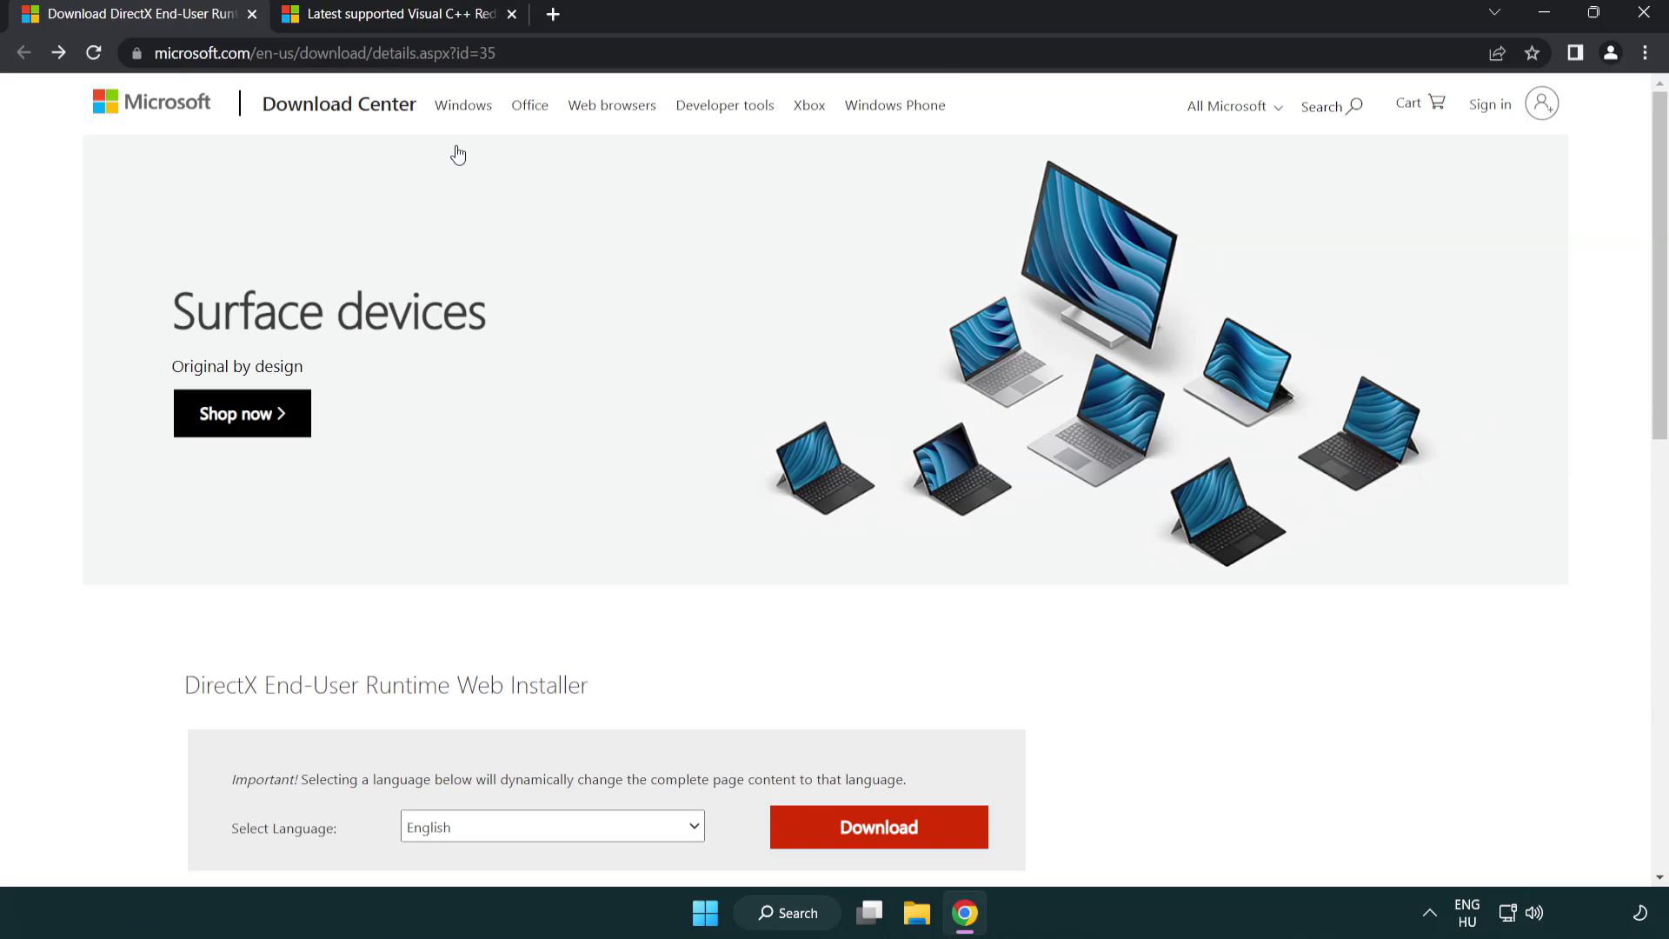
pyautogui.click(720, 54)
pyautogui.click(720, 60)
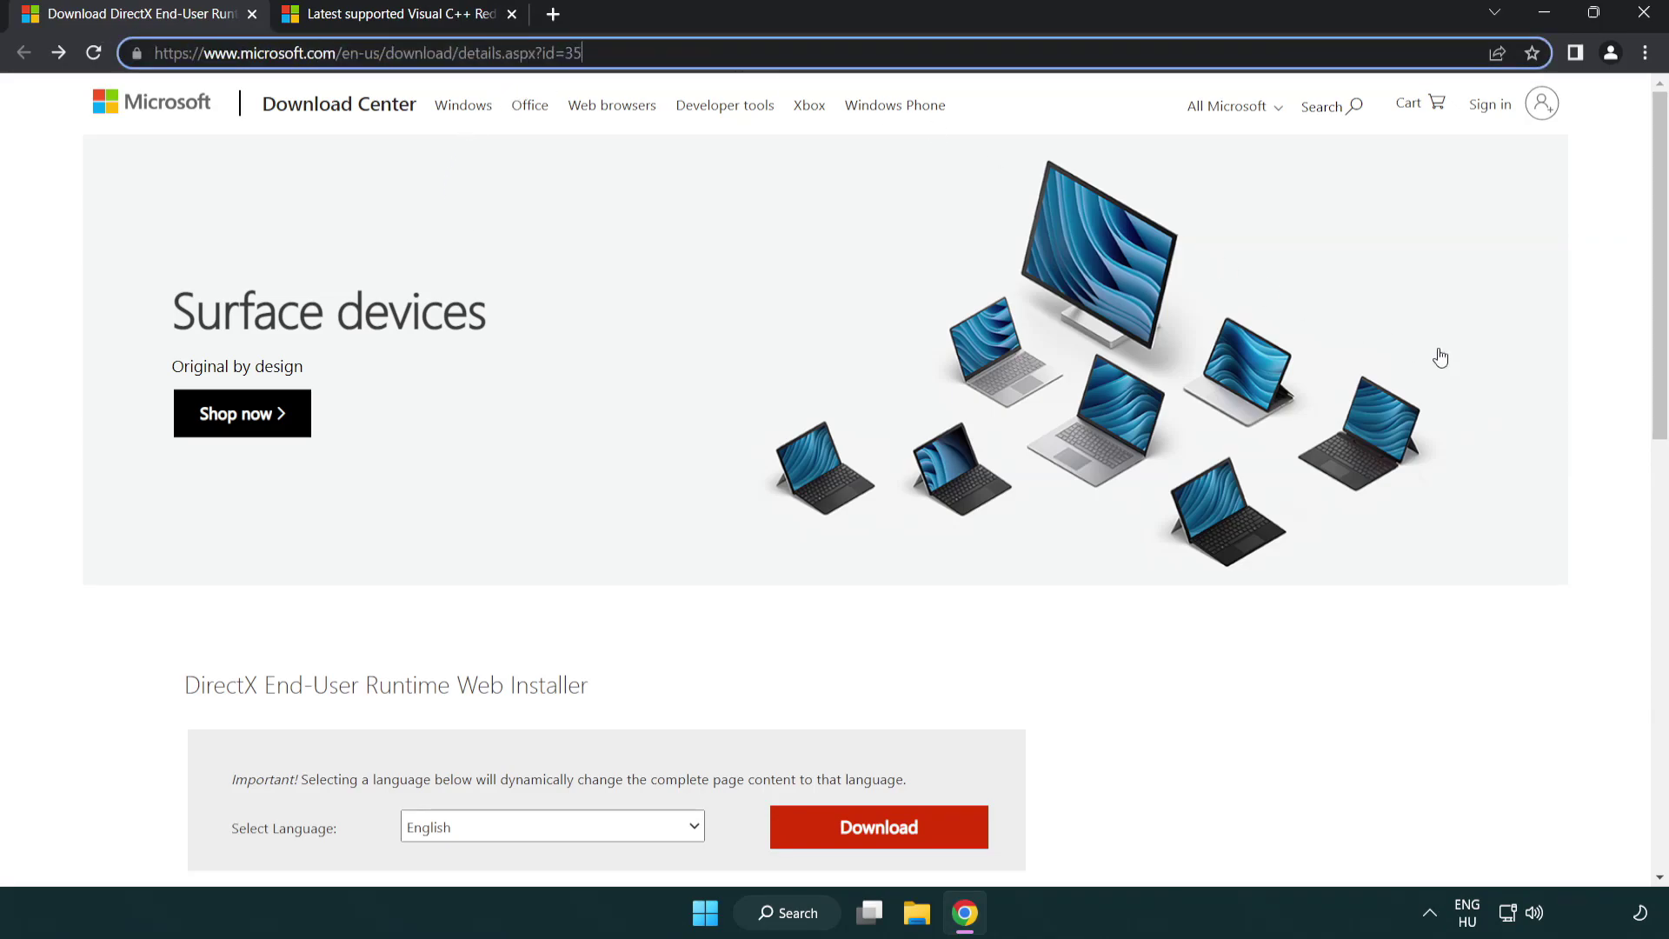
pyautogui.click(1602, 379)
pyautogui.moveTo(1656, 379); pyautogui.dragTo(1653, 483)
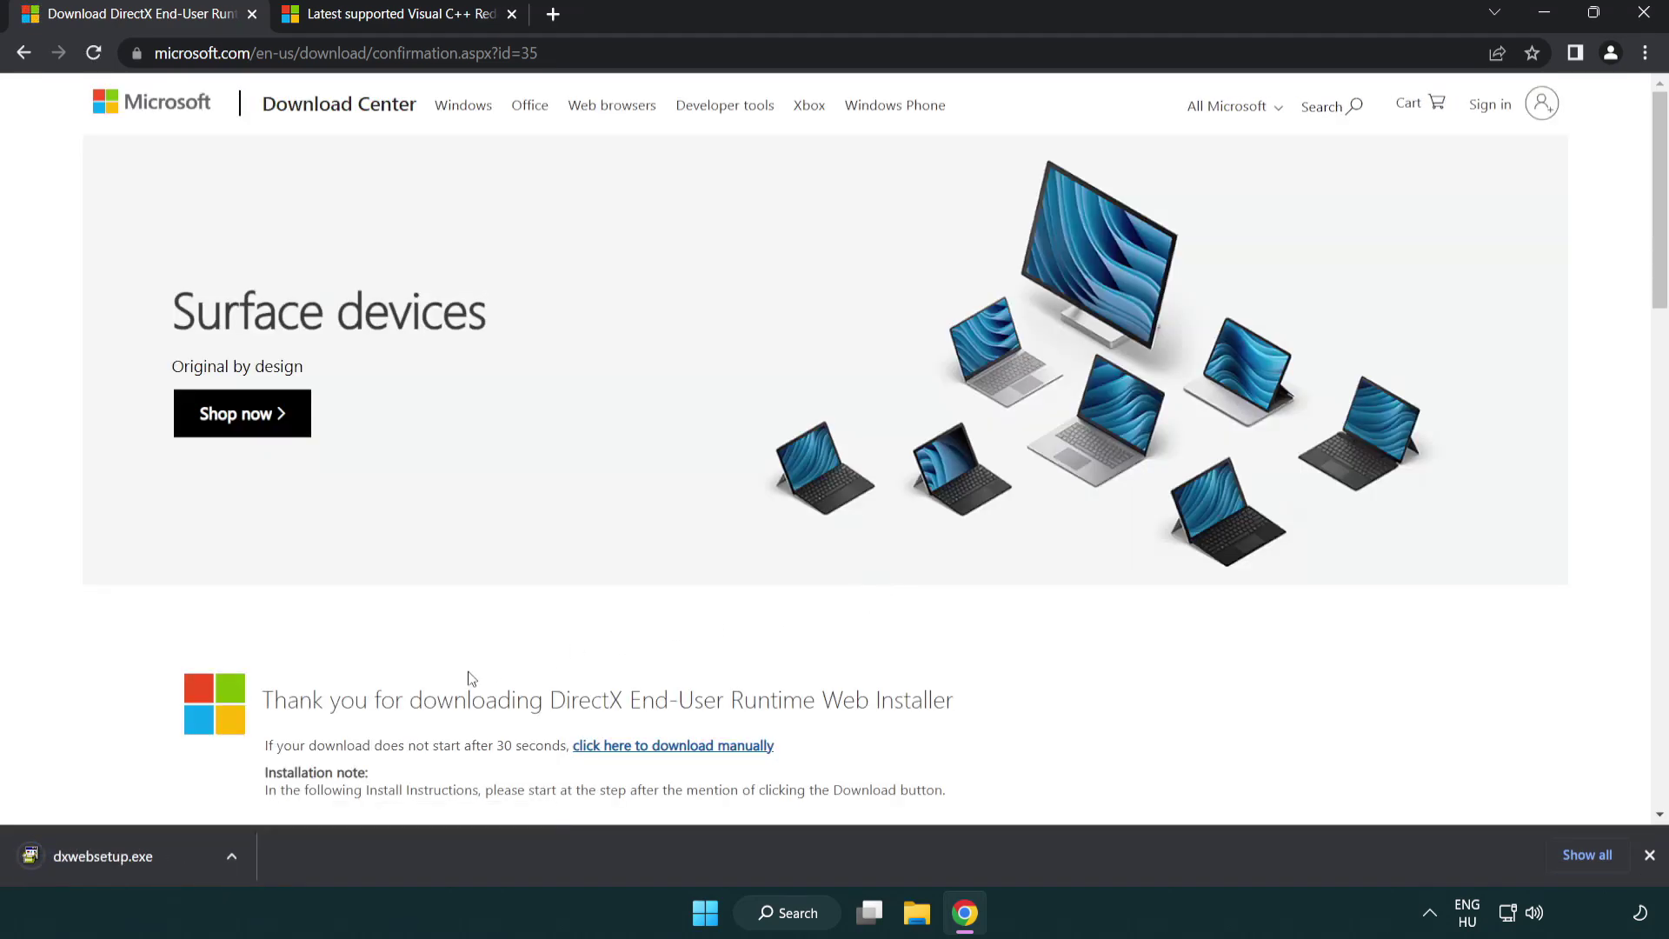
pyautogui.click(107, 859)
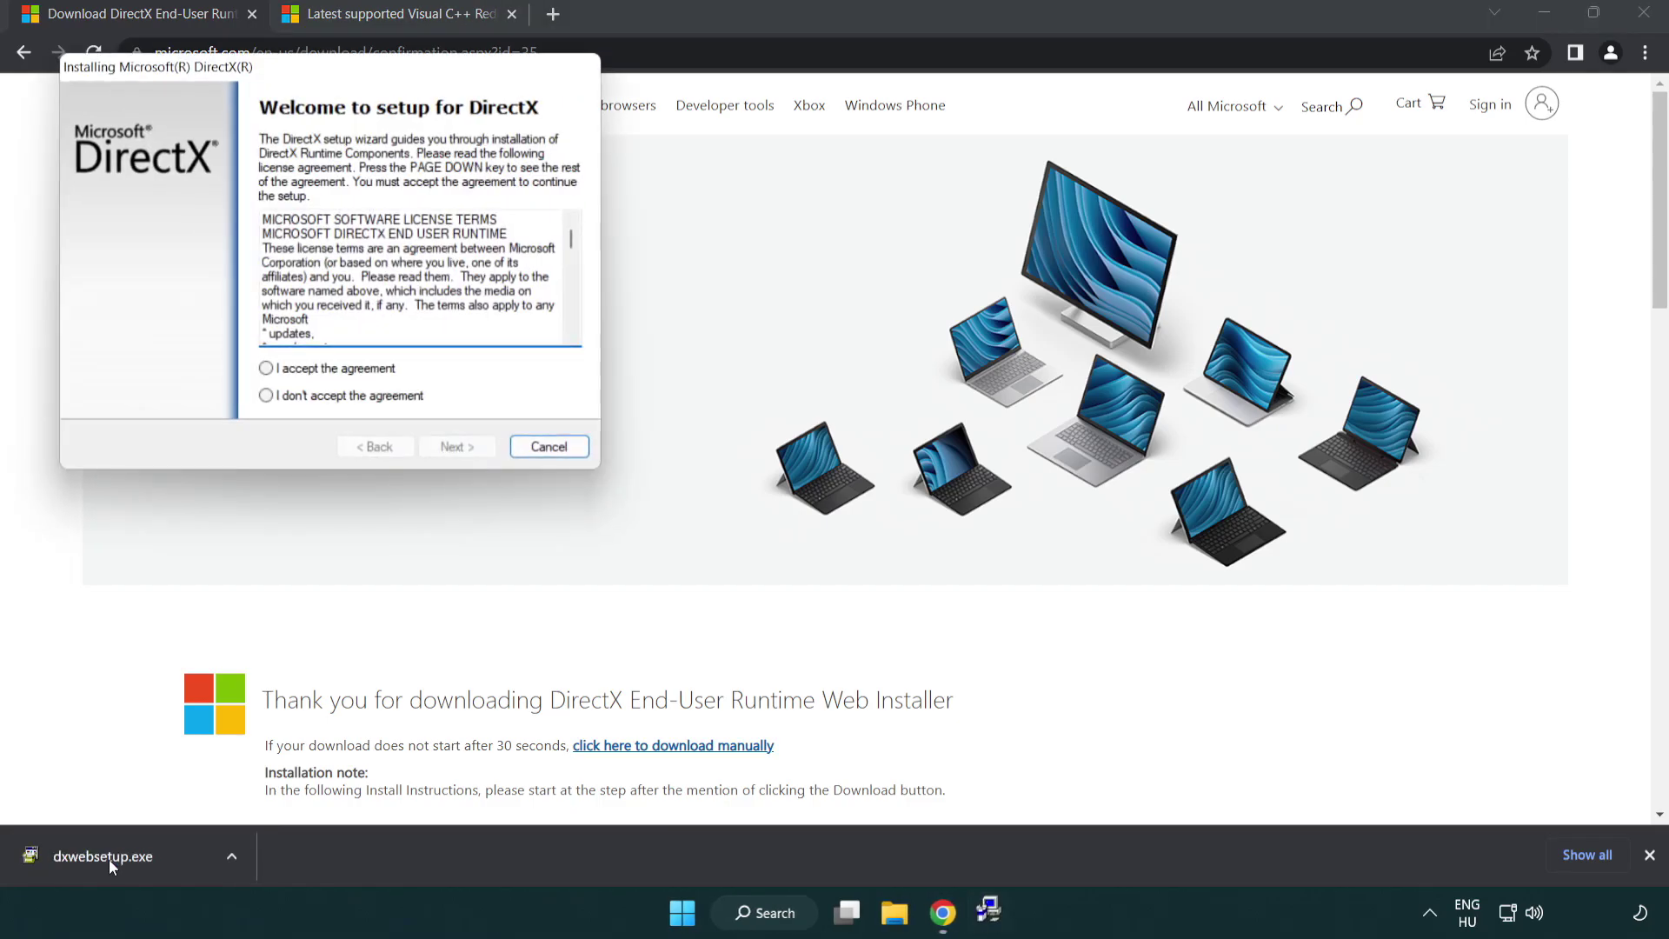
# Accept the DirectX license, decline the Bing Bar, and finish setup, which reports newer DirectX installed
pyautogui.moveTo(252, 77); pyautogui.dragTo(734, 261)
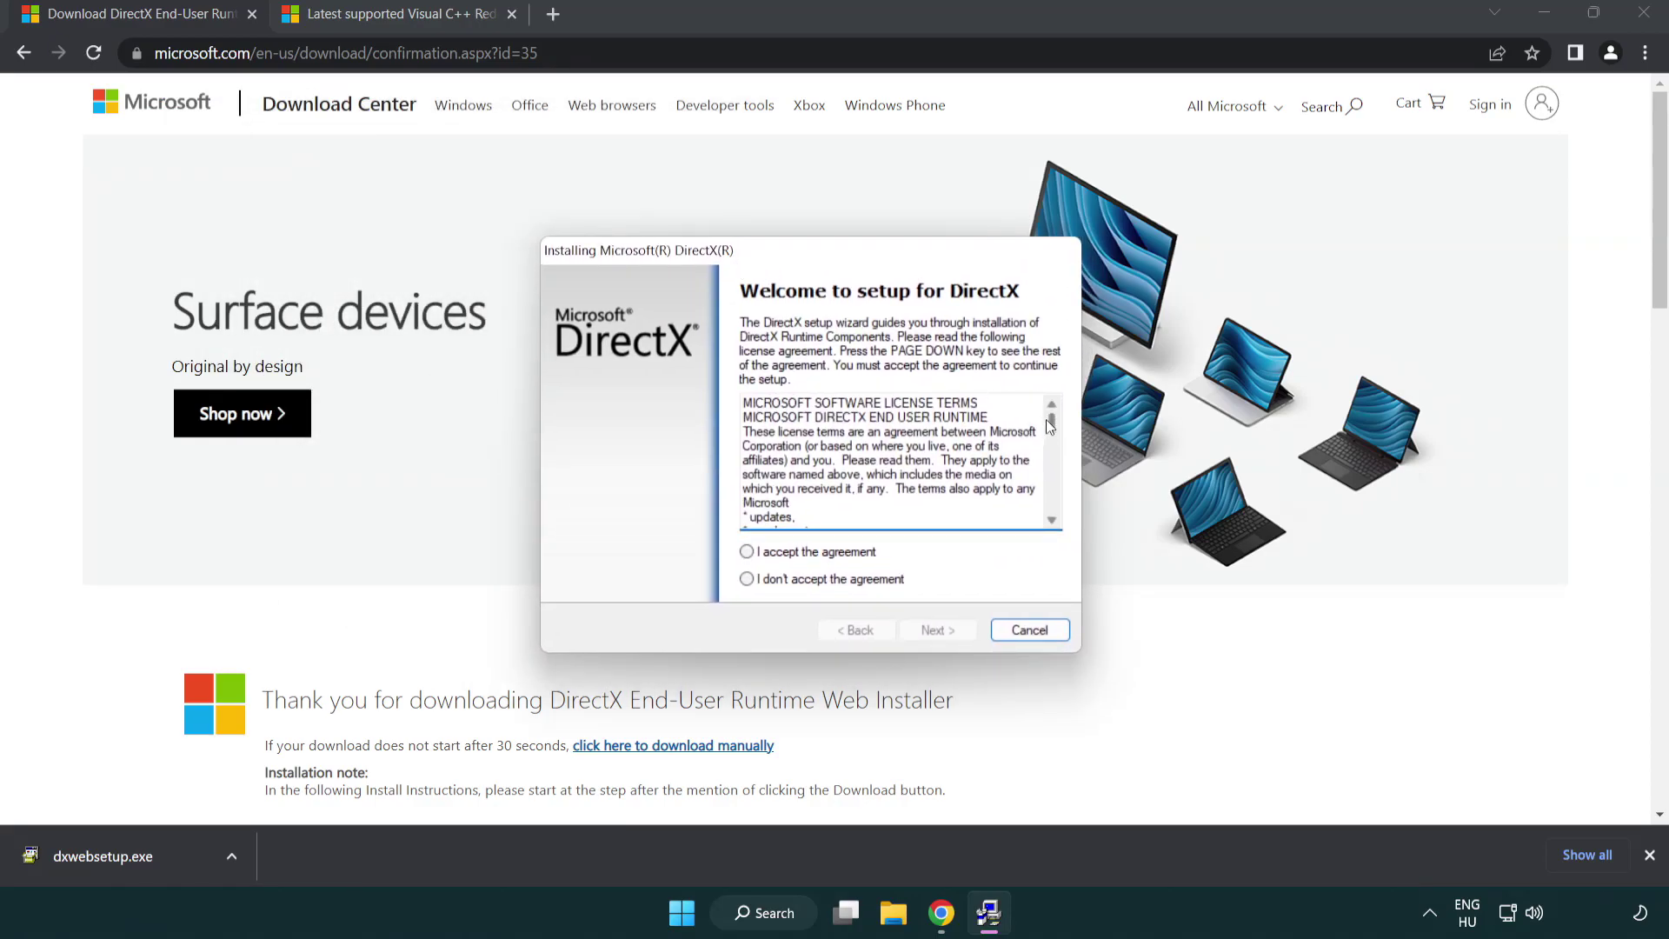
pyautogui.moveTo(1052, 428); pyautogui.dragTo(1051, 509)
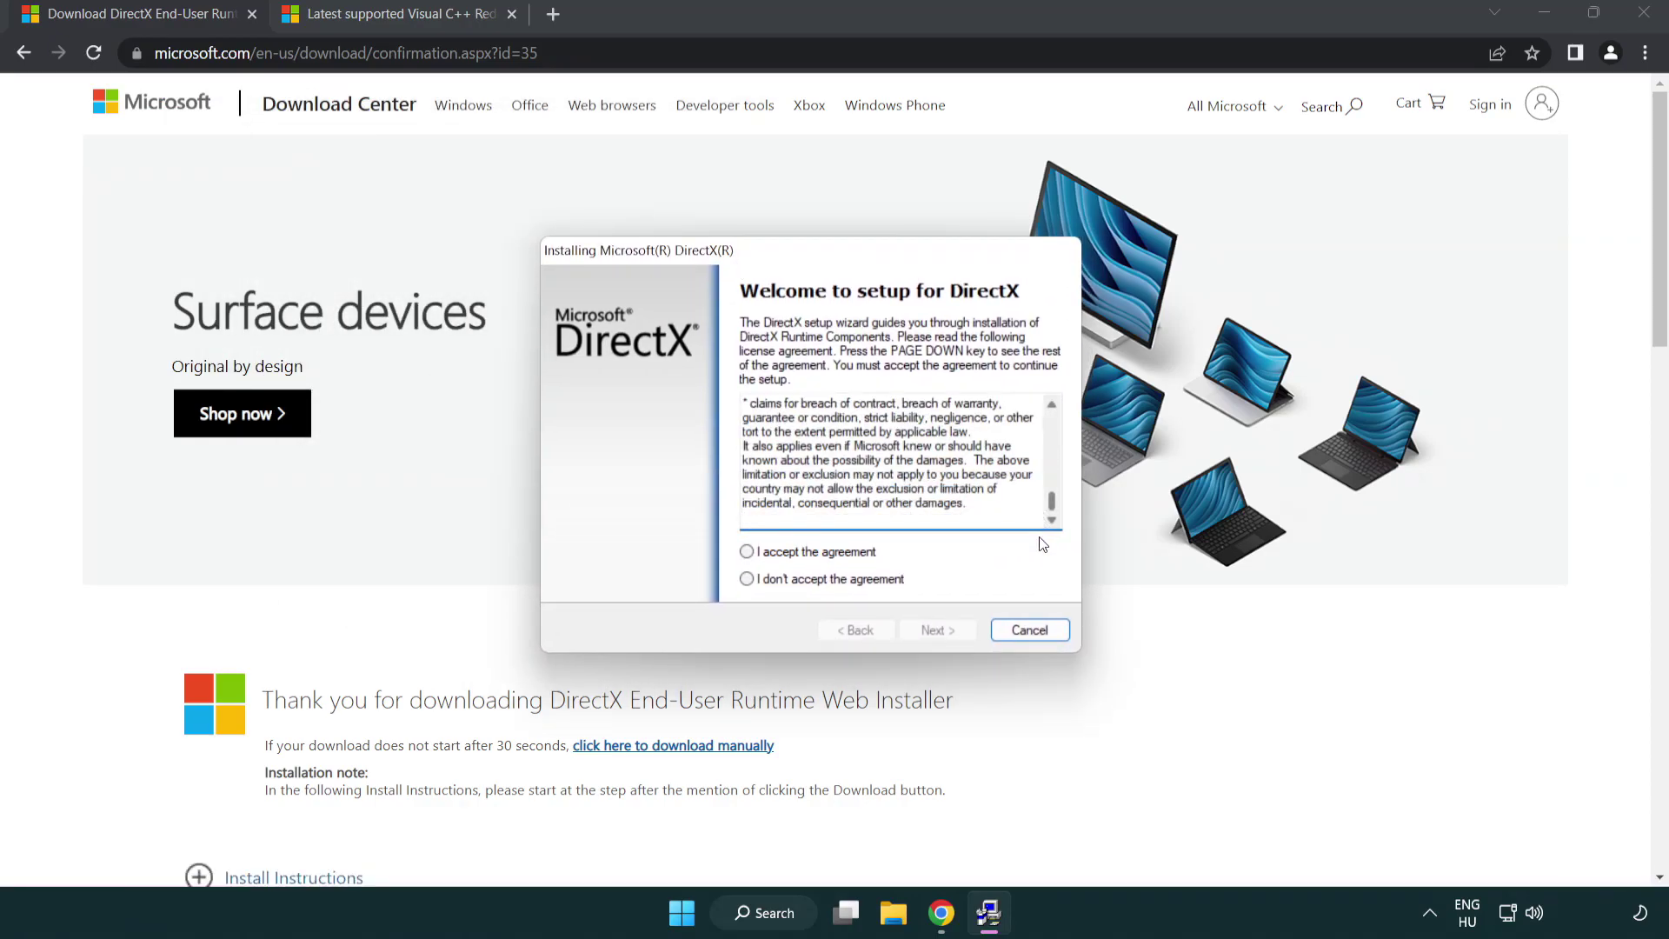
pyautogui.click(746, 553)
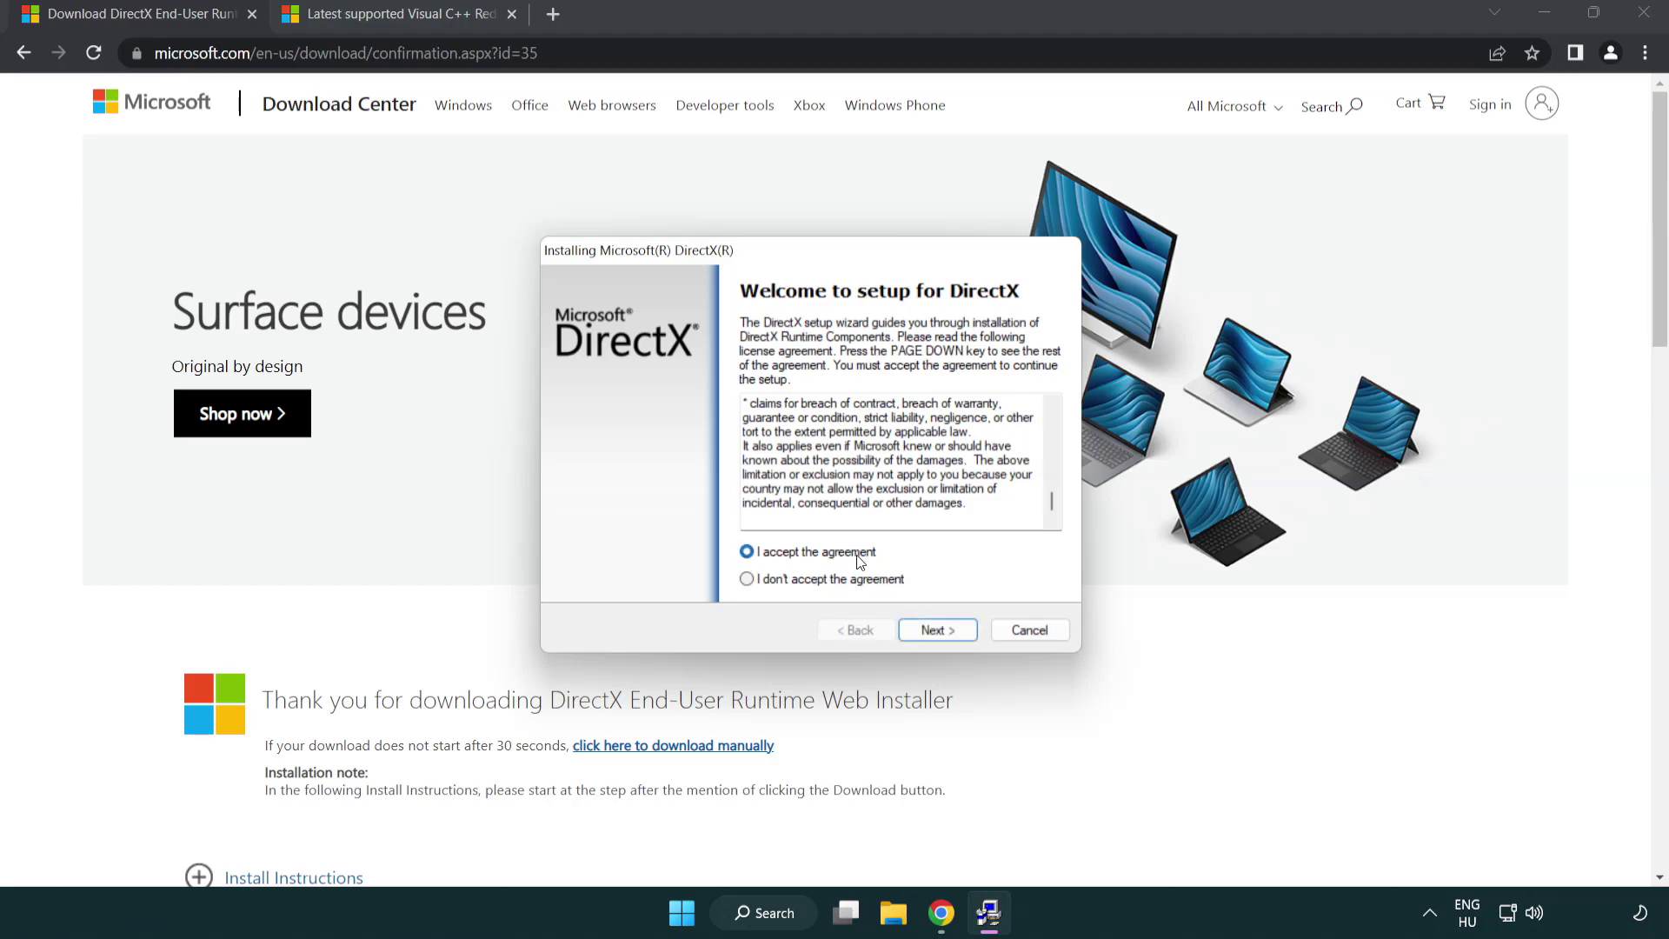
pyautogui.click(941, 633)
pyautogui.click(739, 486)
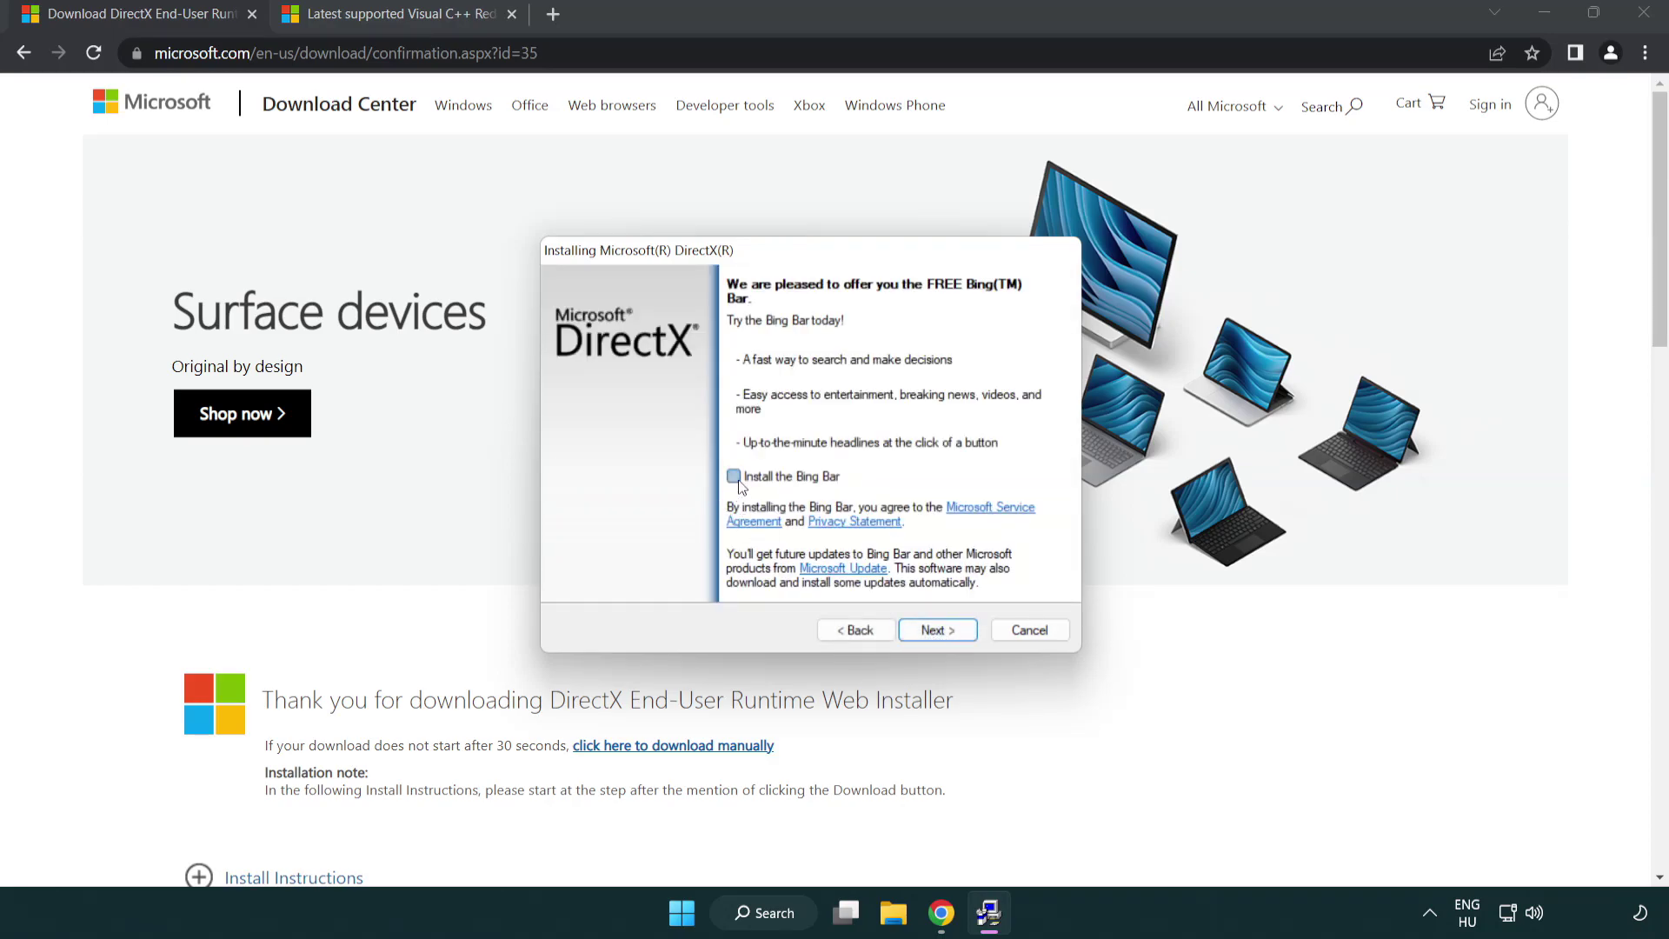
pyautogui.click(937, 630)
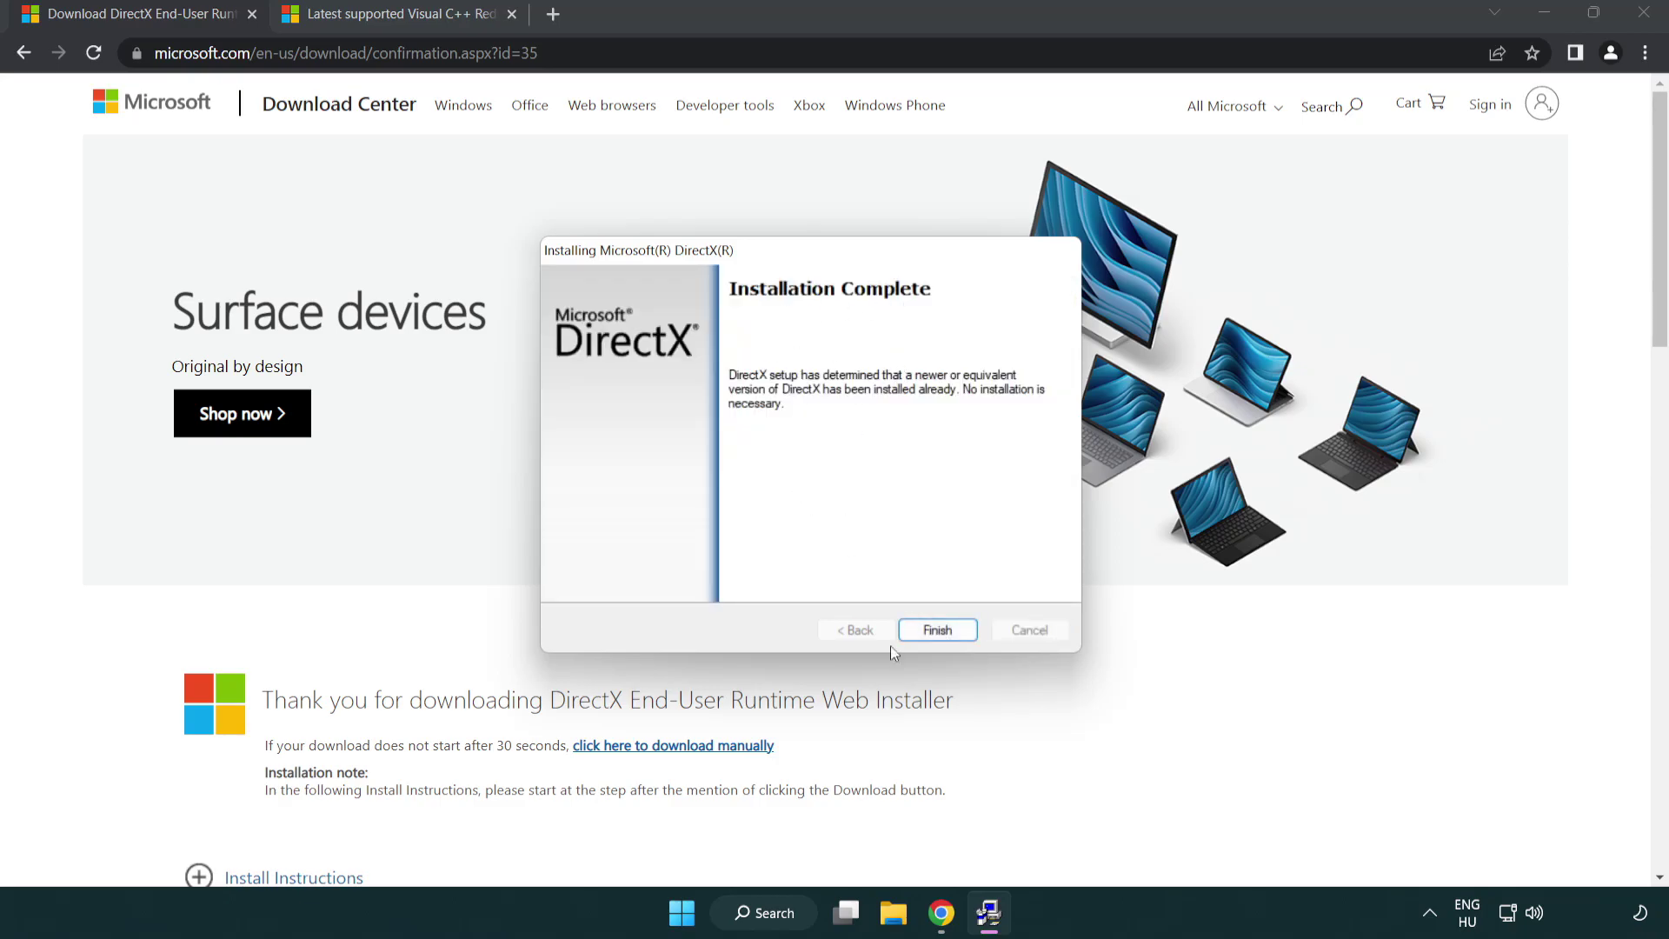
pyautogui.click(937, 629)
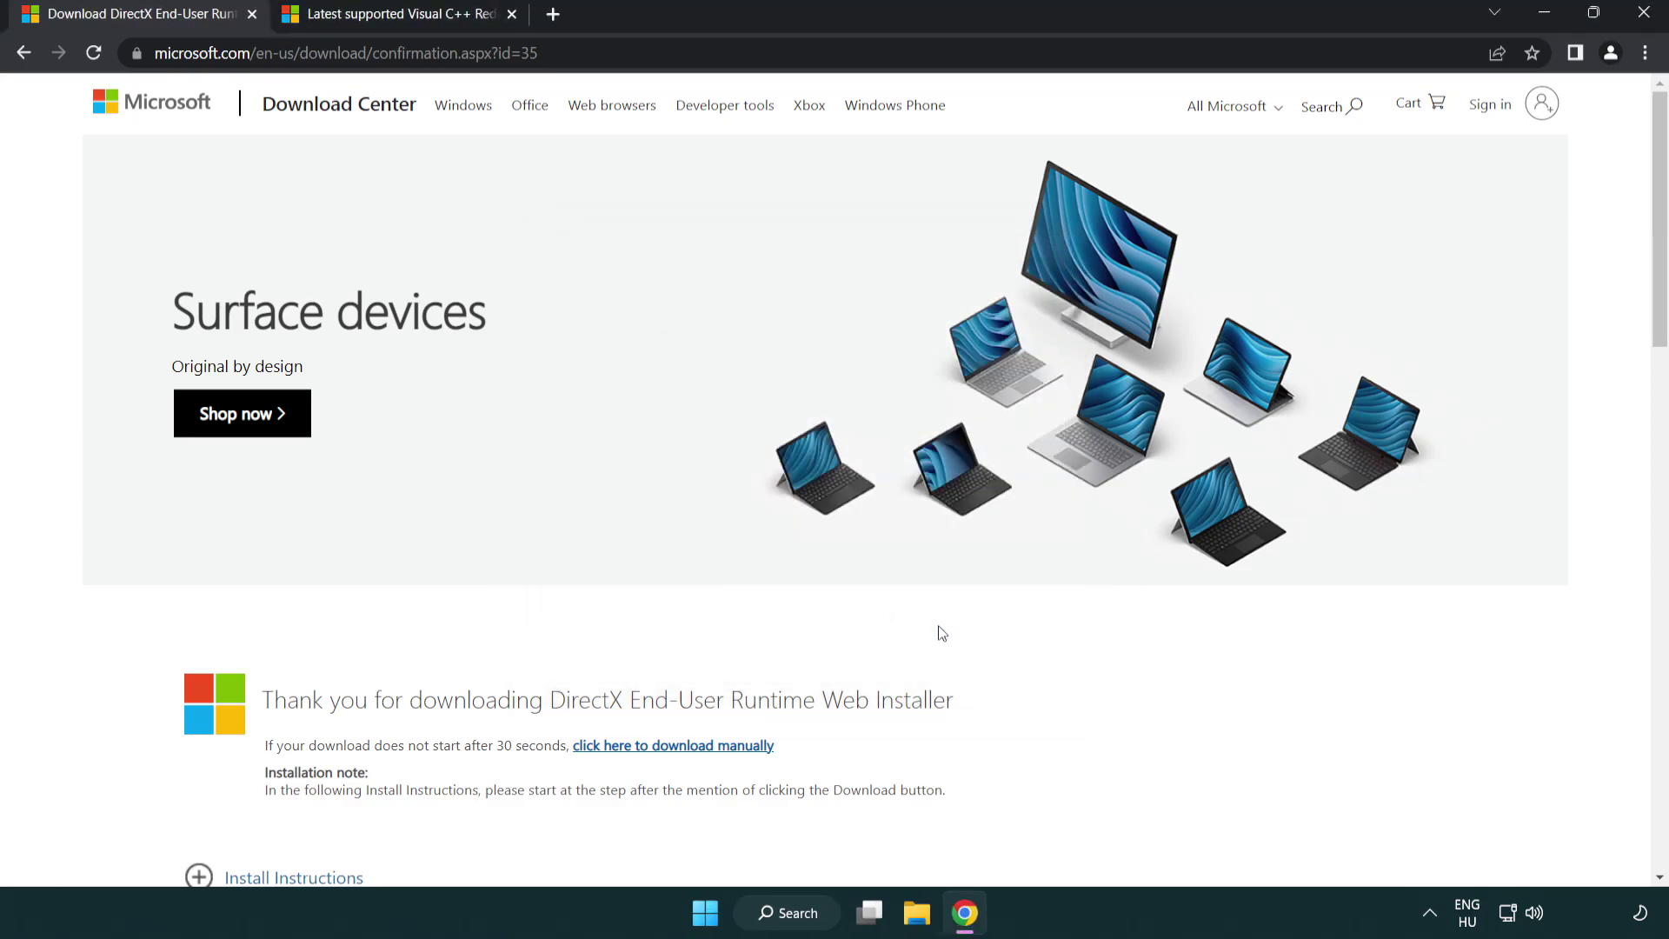
# From the Visual Studio 2015–2022 table, download the ARM64, x86 and x64 redistributables and run ARM64
pyautogui.click(252, 15)
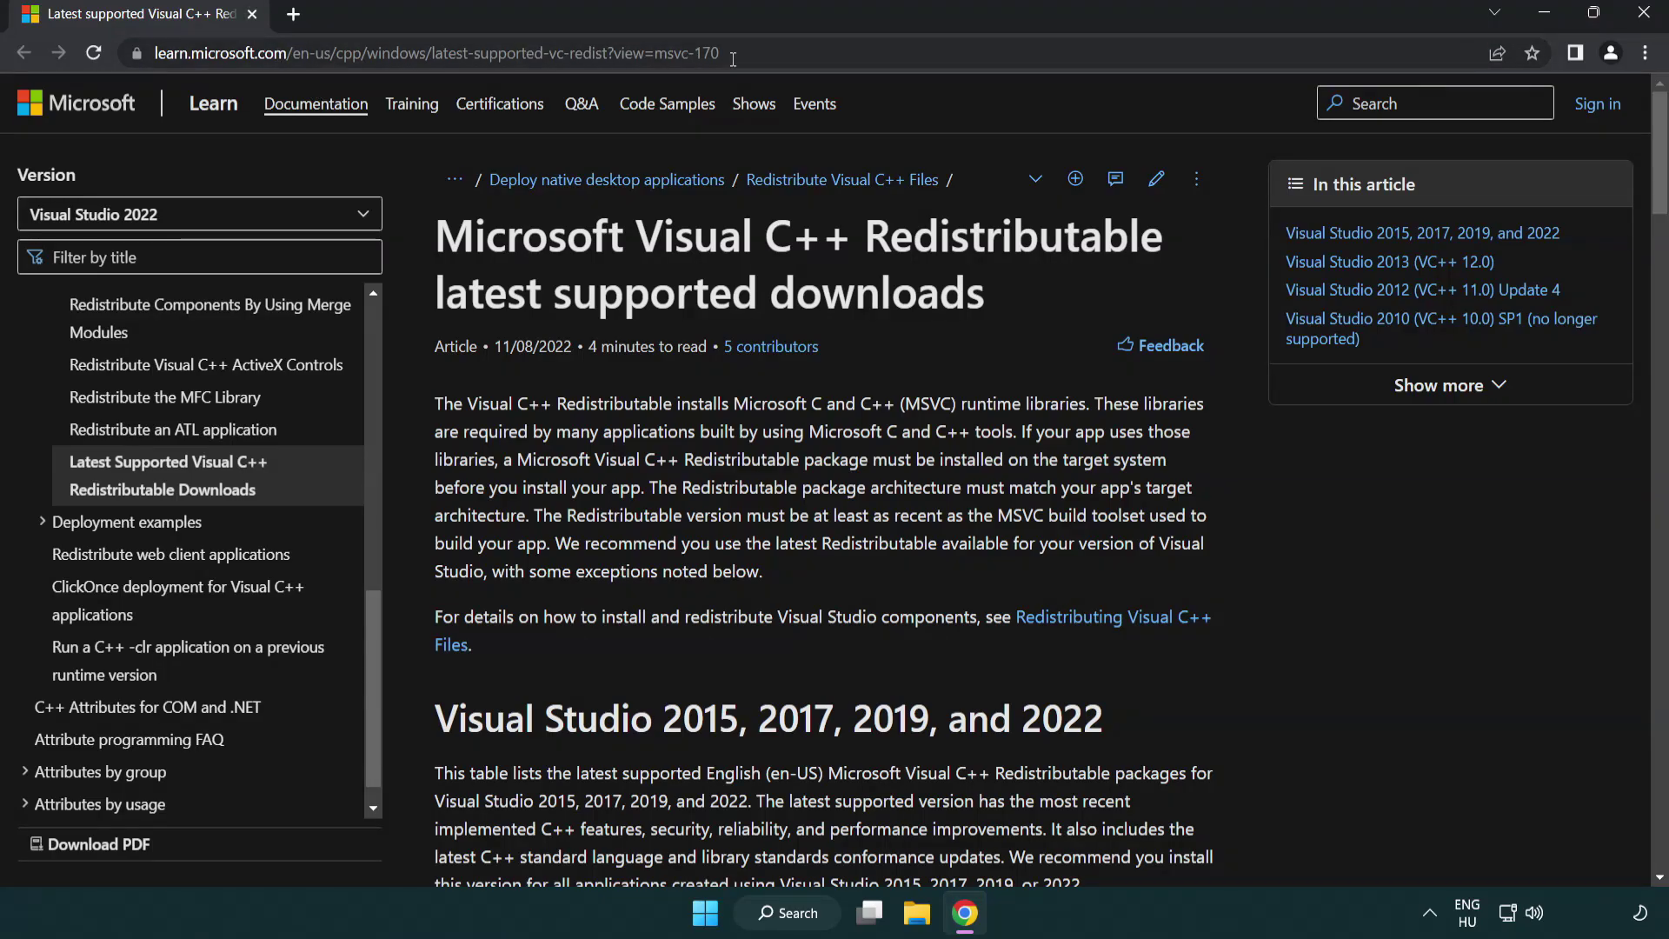
pyautogui.moveTo(719, 53); pyautogui.dragTo(544, 53)
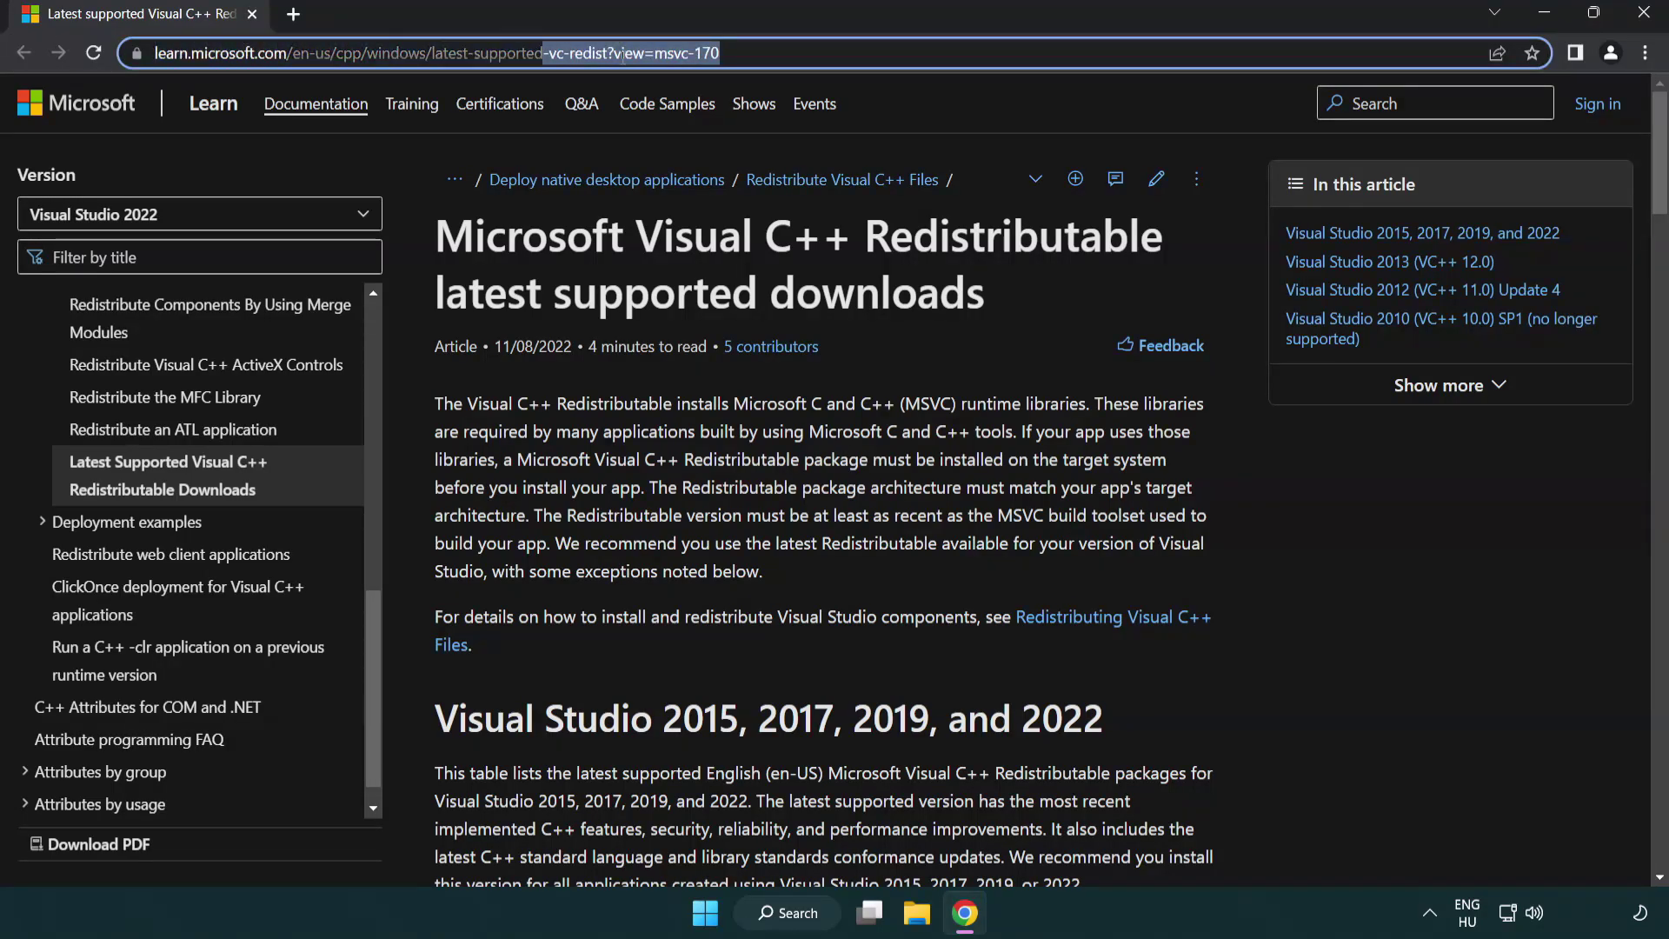
pyautogui.click(859, 277)
pyautogui.scroll(-3, 861, 293)
pyautogui.scroll(-4, 859, 292)
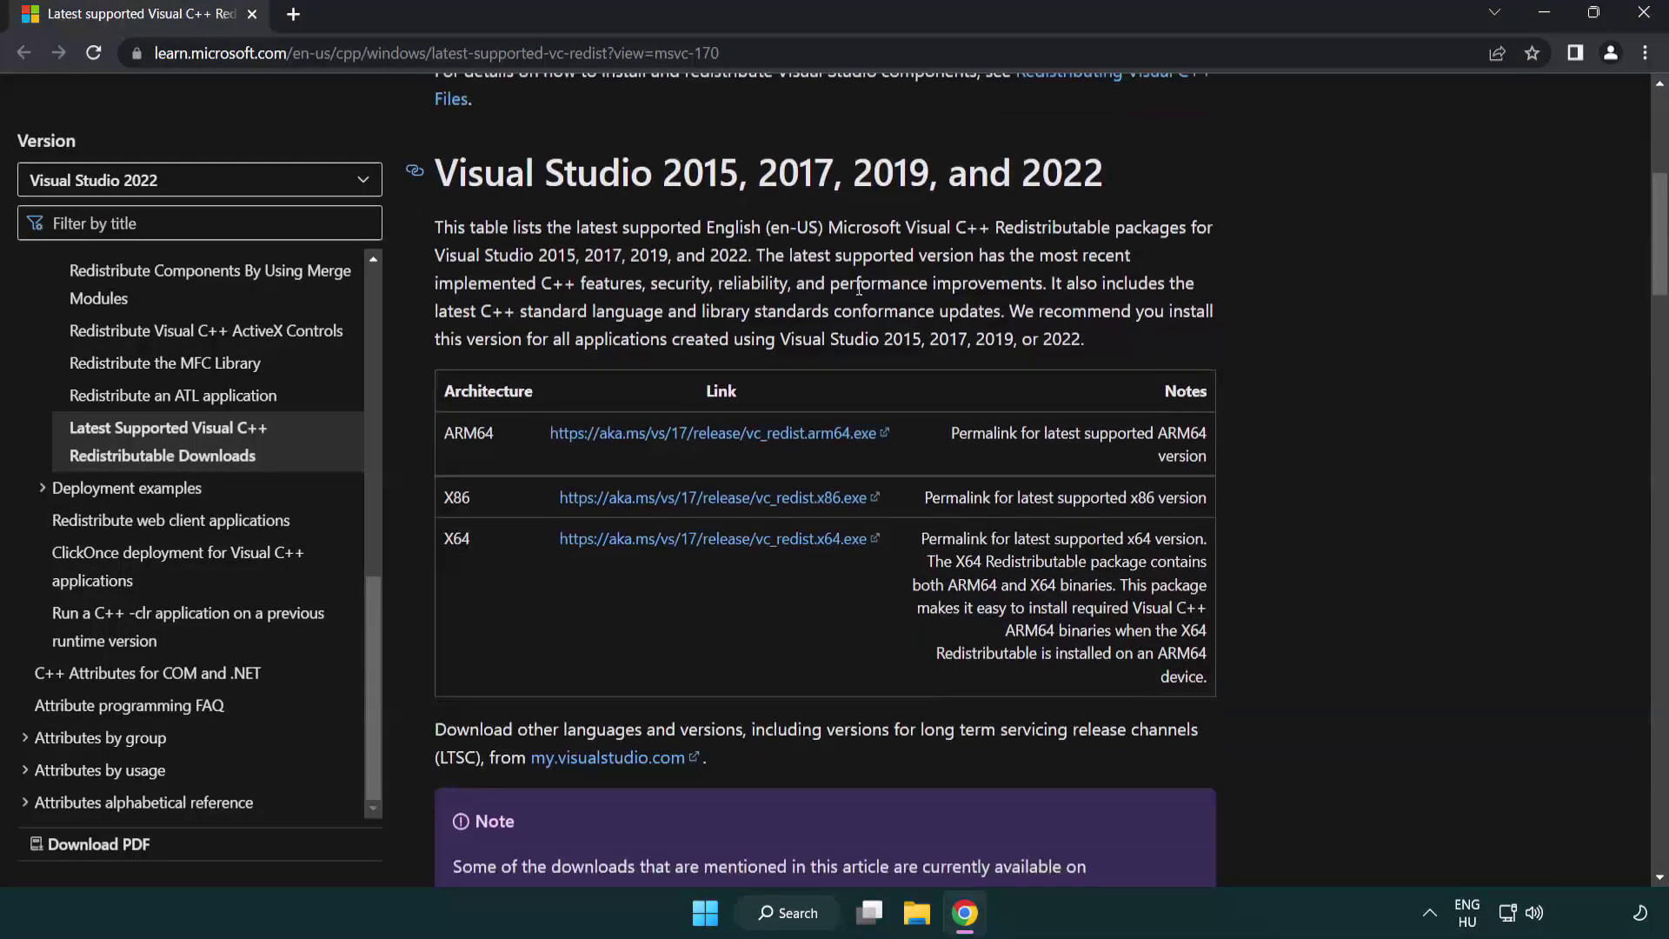
pyautogui.click(683, 434)
pyautogui.click(695, 497)
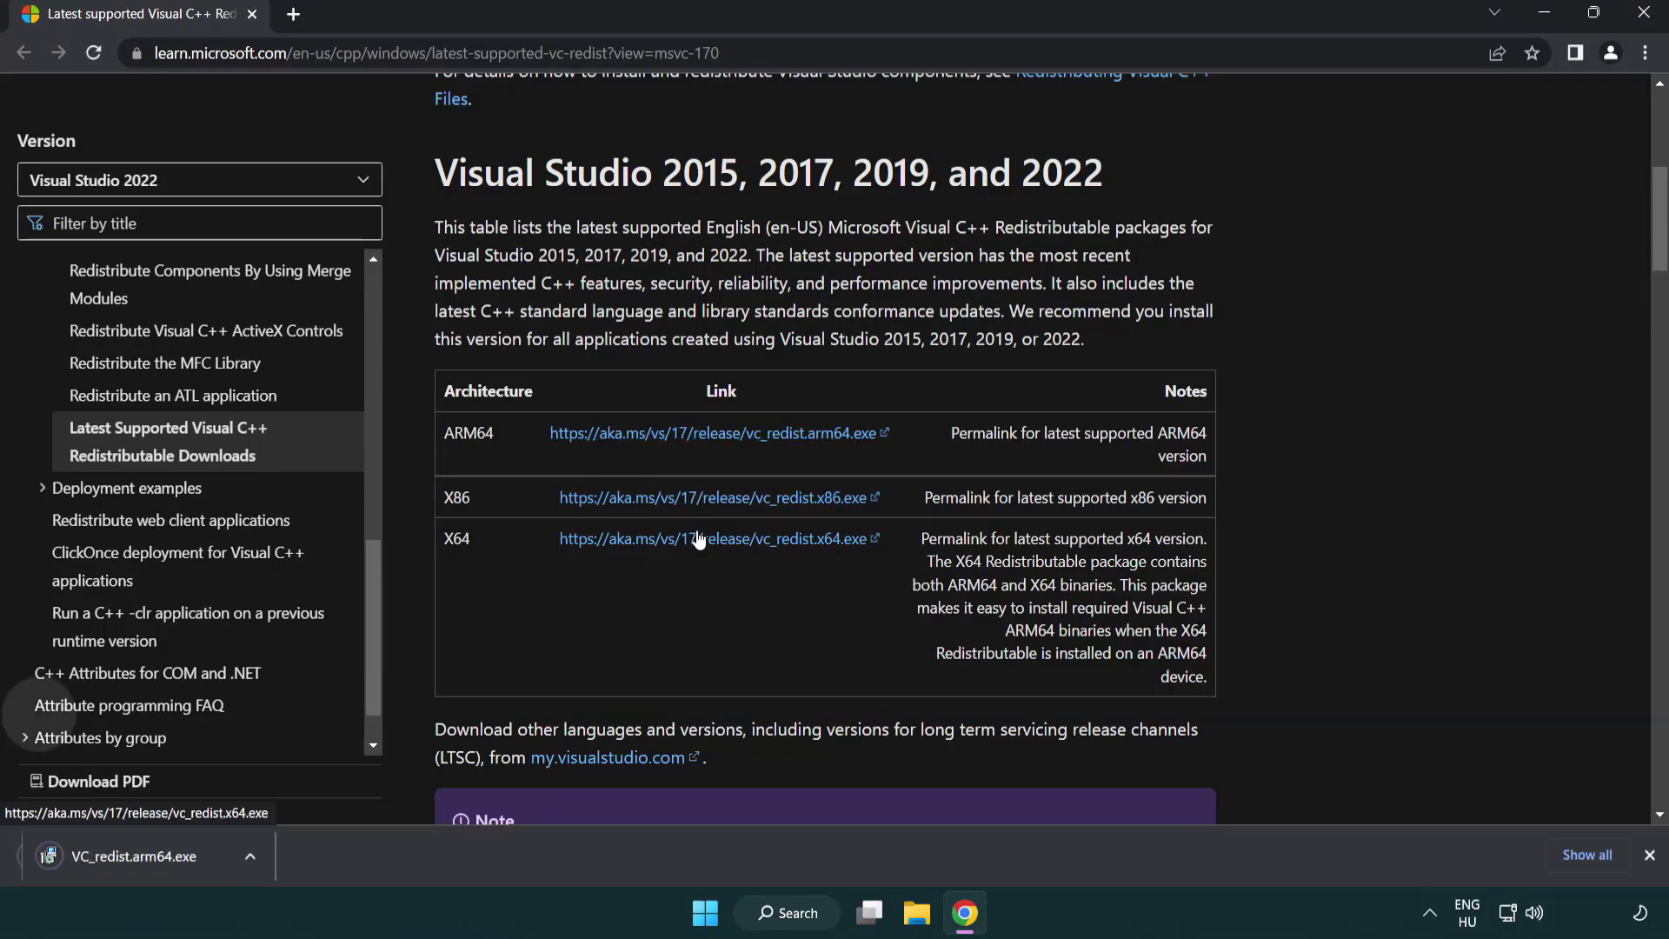
pyautogui.click(695, 540)
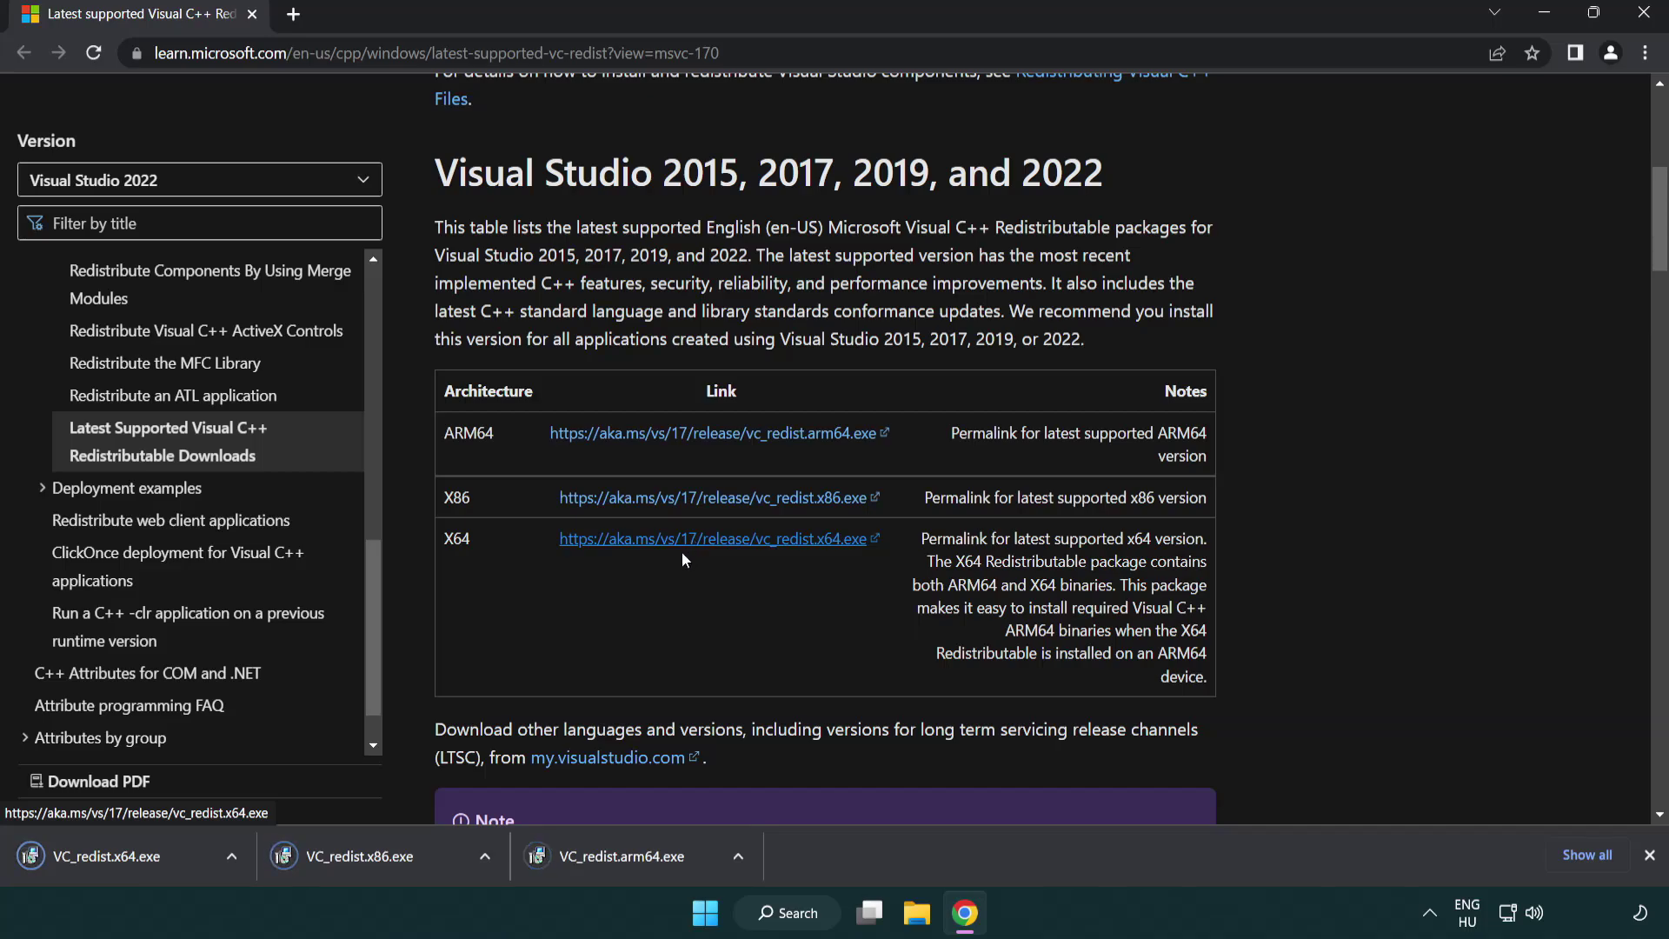
pyautogui.click(638, 869)
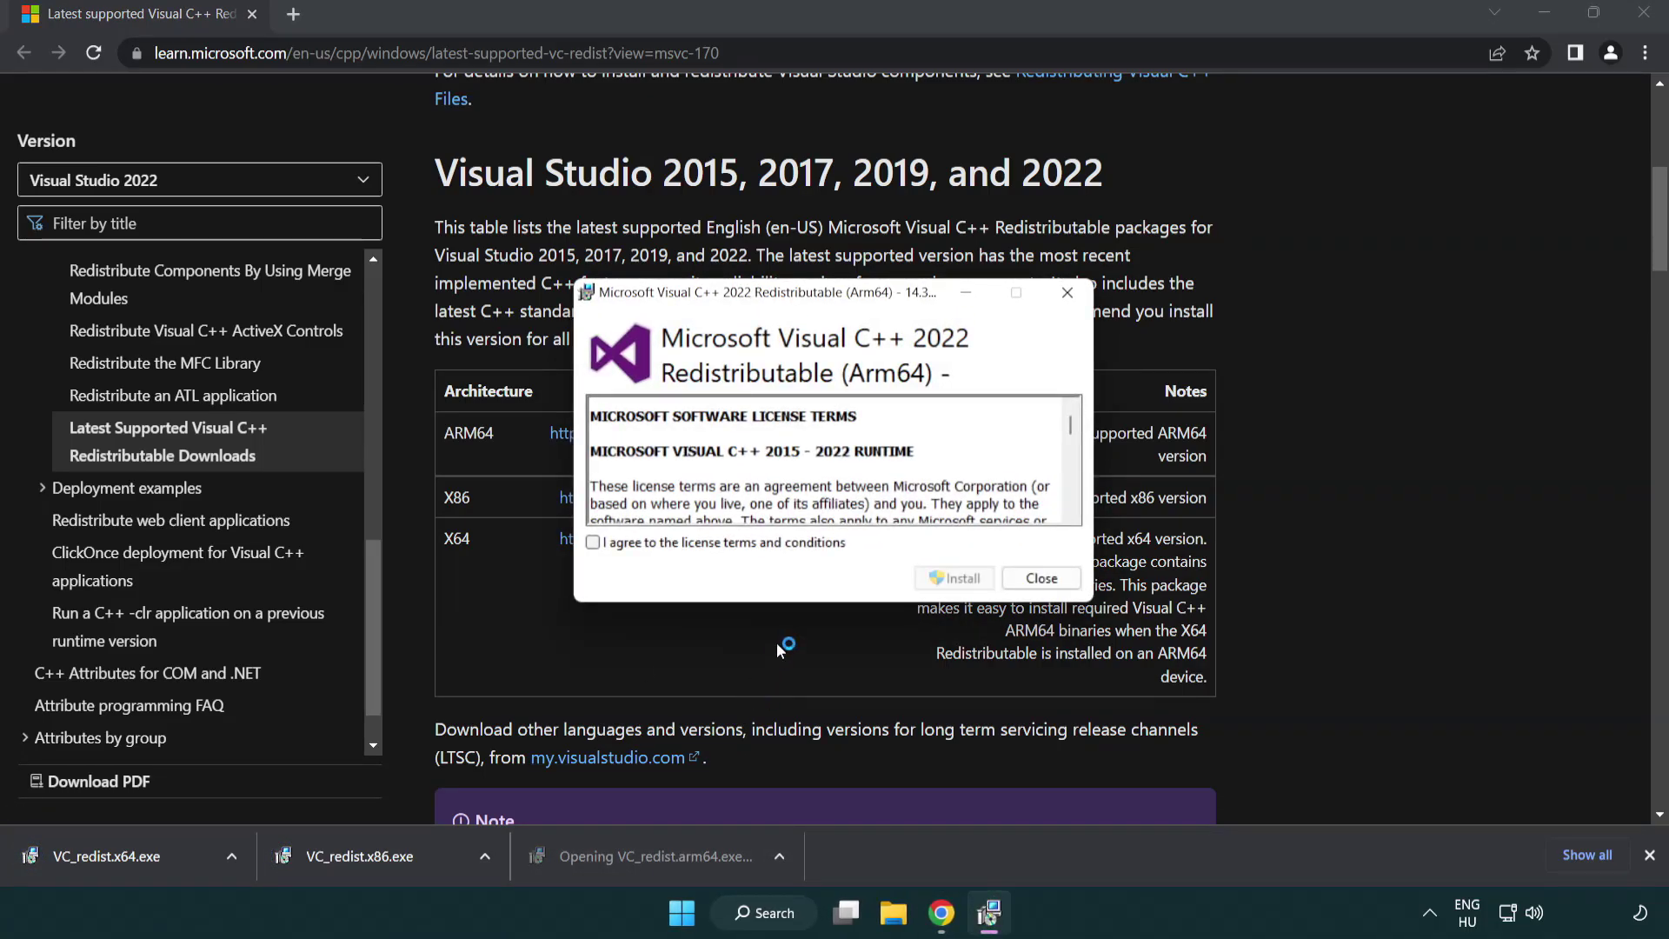
# Accept the license and attempt the ARM64 redistributable install, dismissing its failure
pyautogui.moveTo(1064, 419); pyautogui.dragTo(1078, 499)
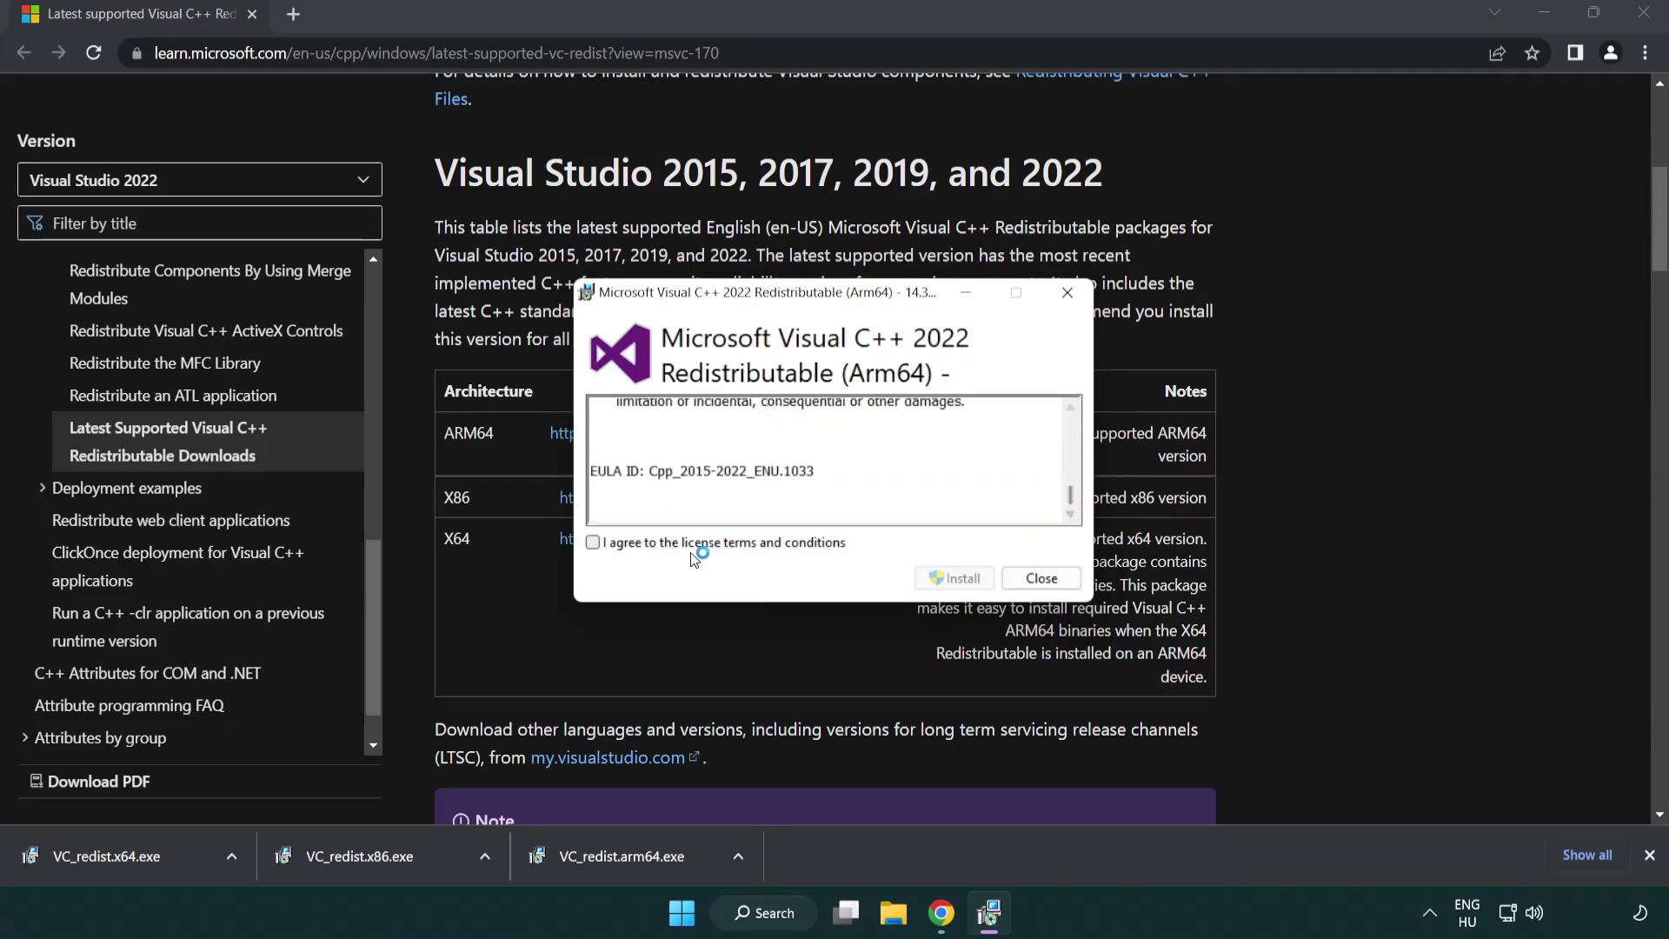
pyautogui.click(595, 543)
pyautogui.click(930, 578)
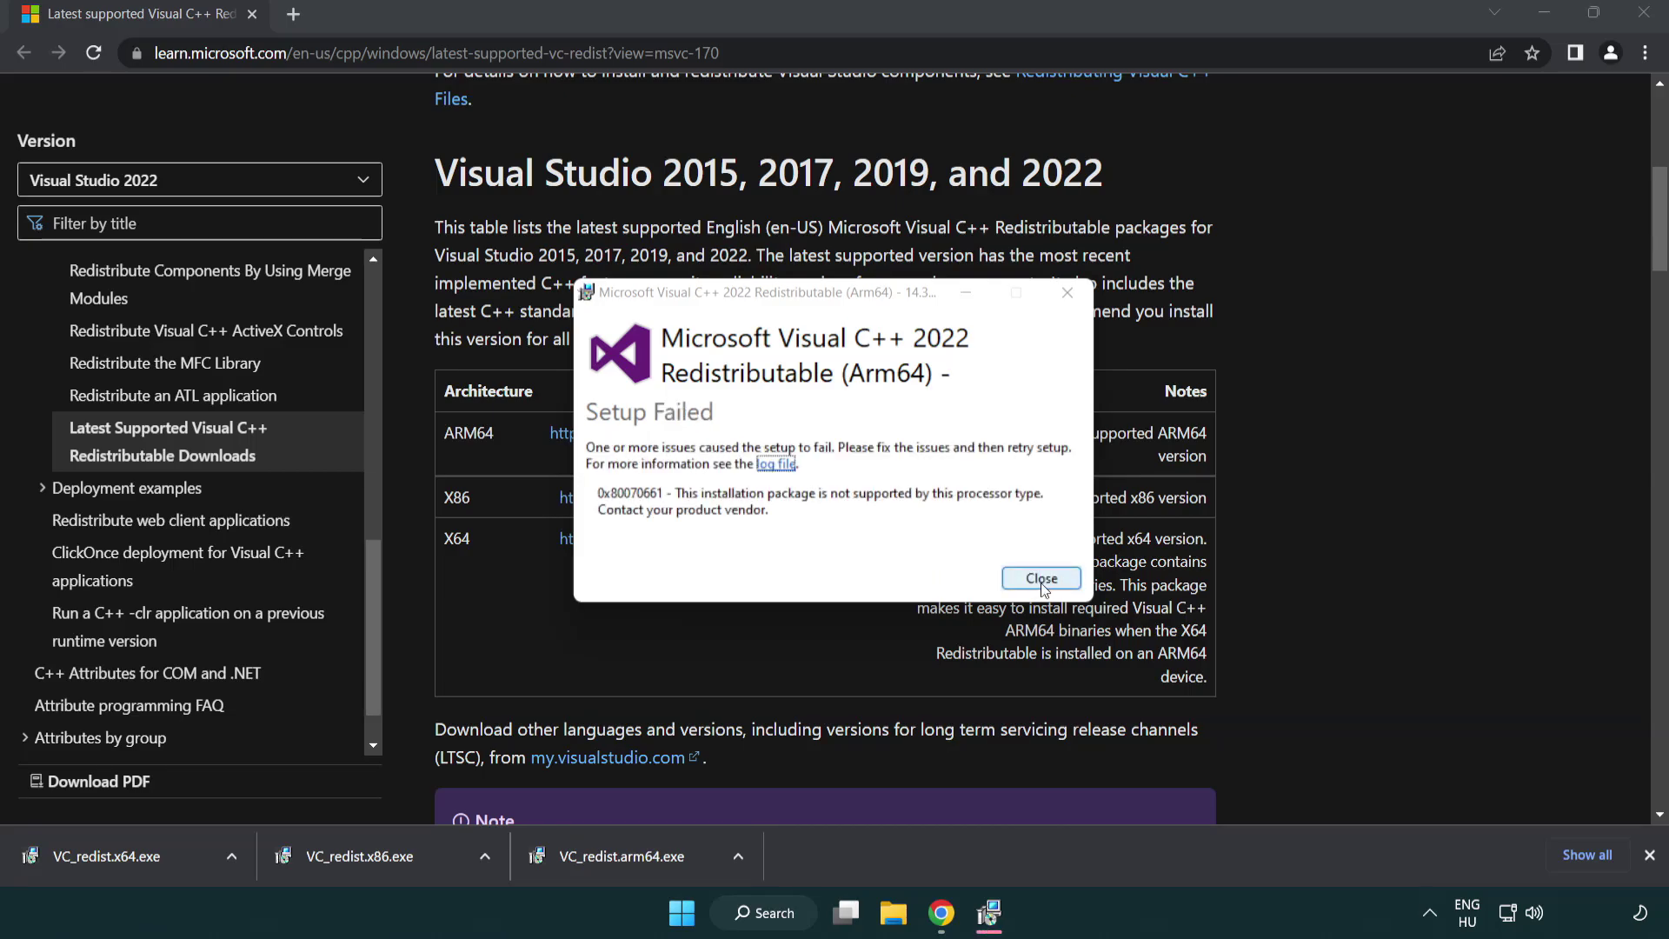
pyautogui.click(1041, 579)
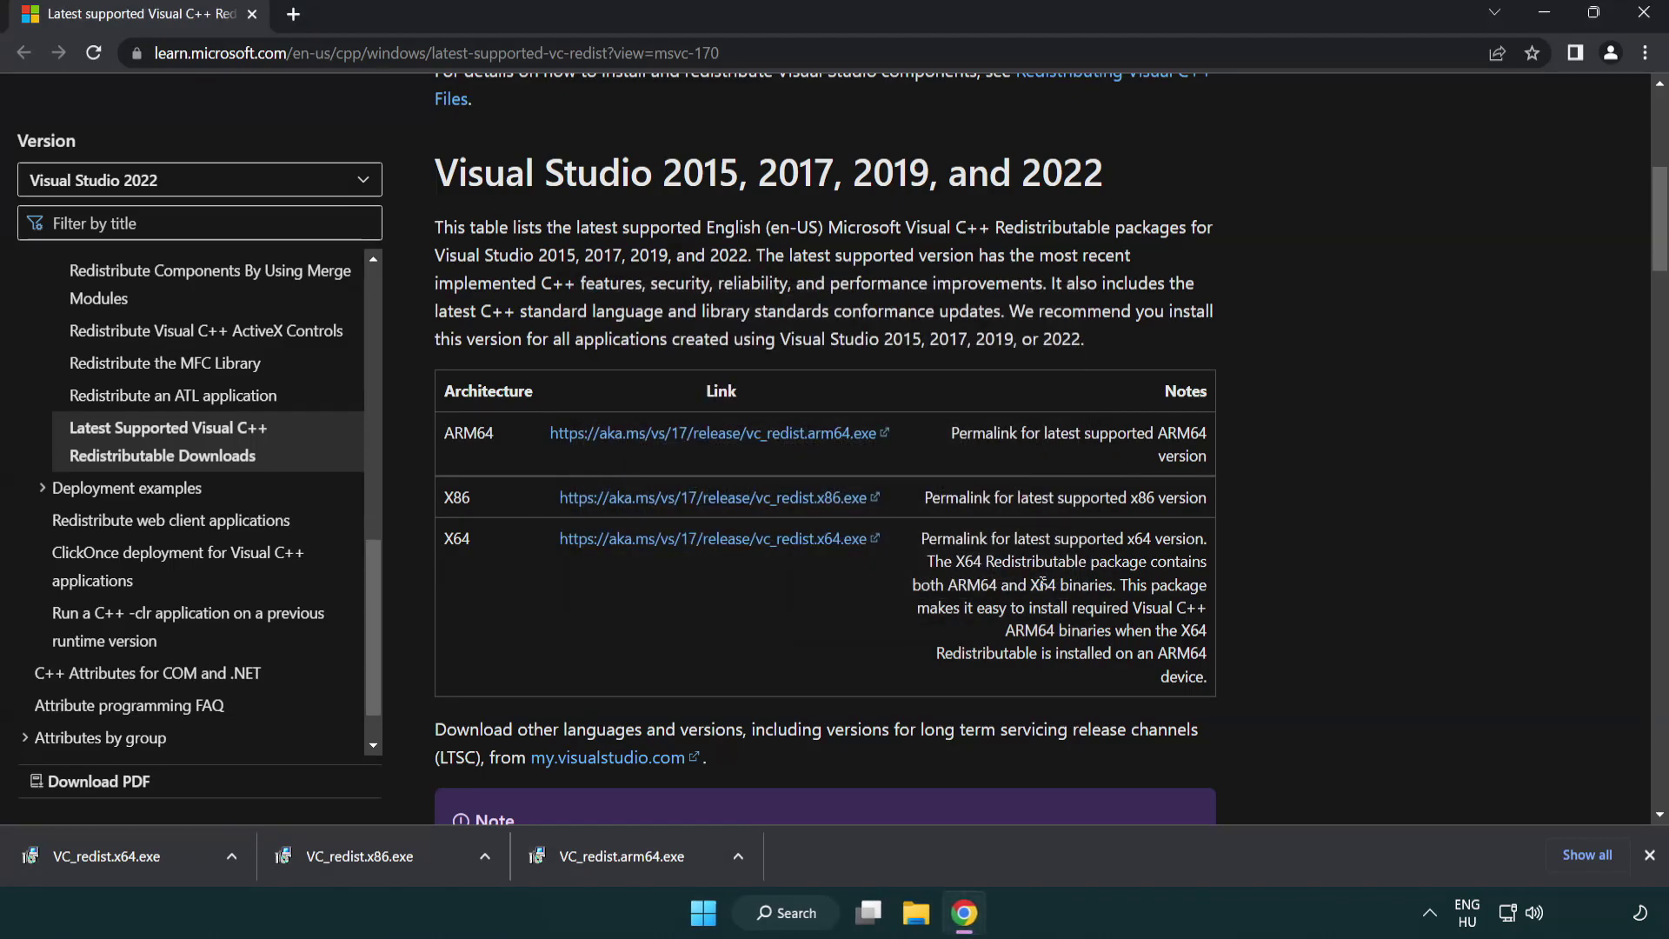
# Install the x86 and x64 redistributables (14.34.31931) without restarting, then close Chrome
pyautogui.click(373, 865)
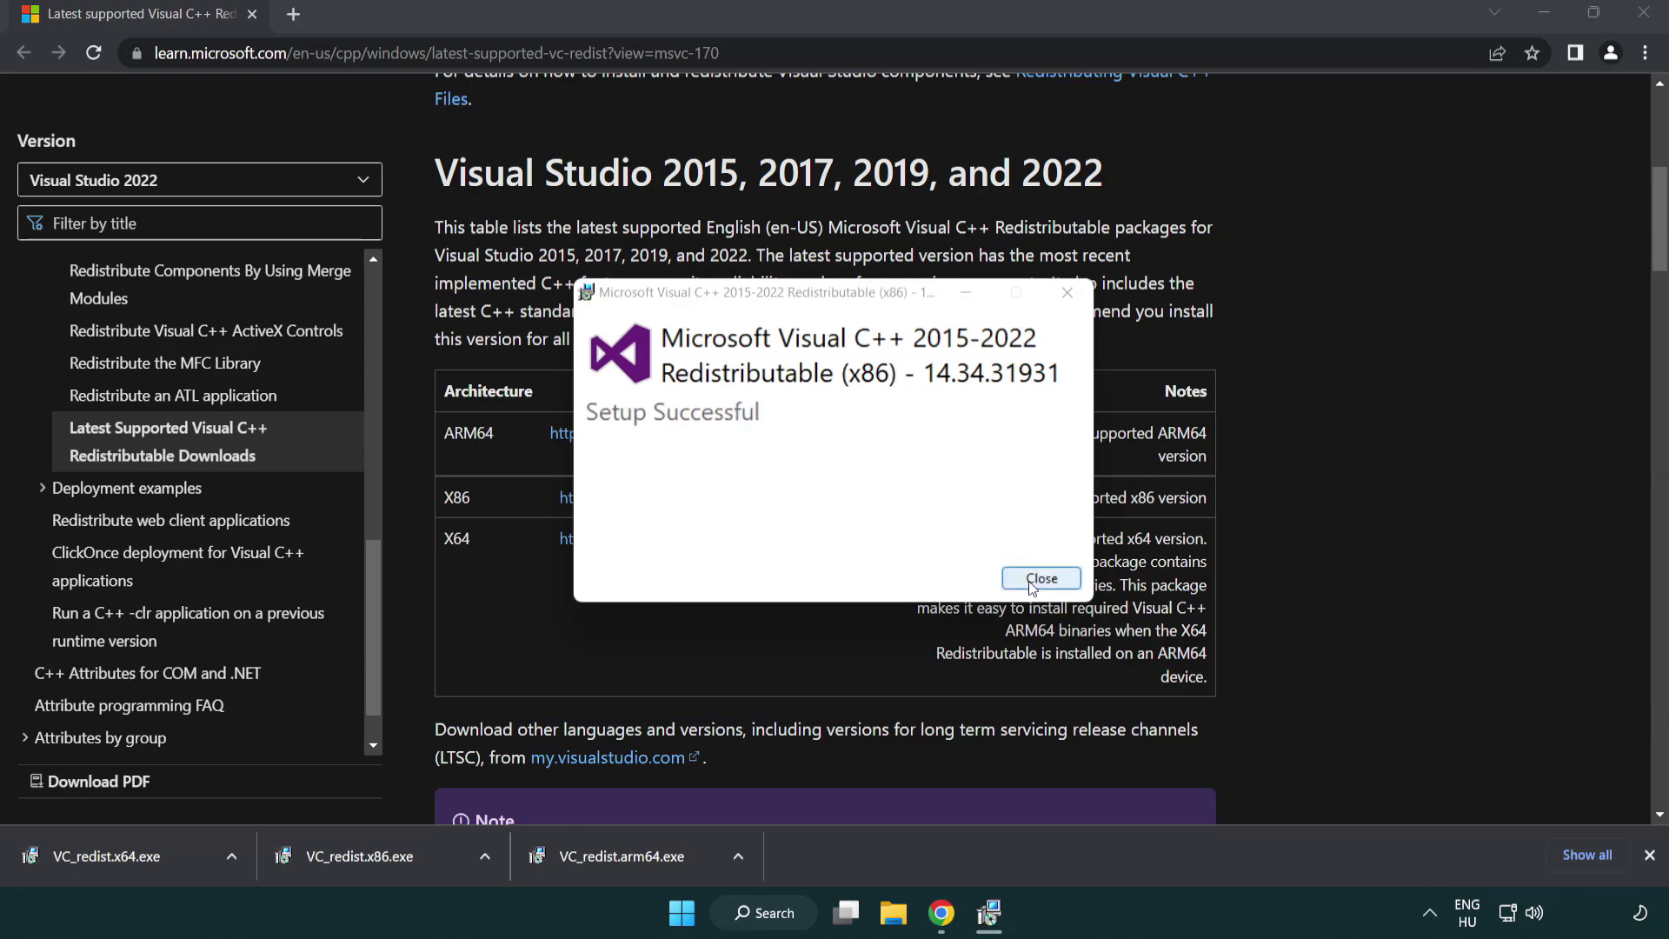
pyautogui.click(1042, 579)
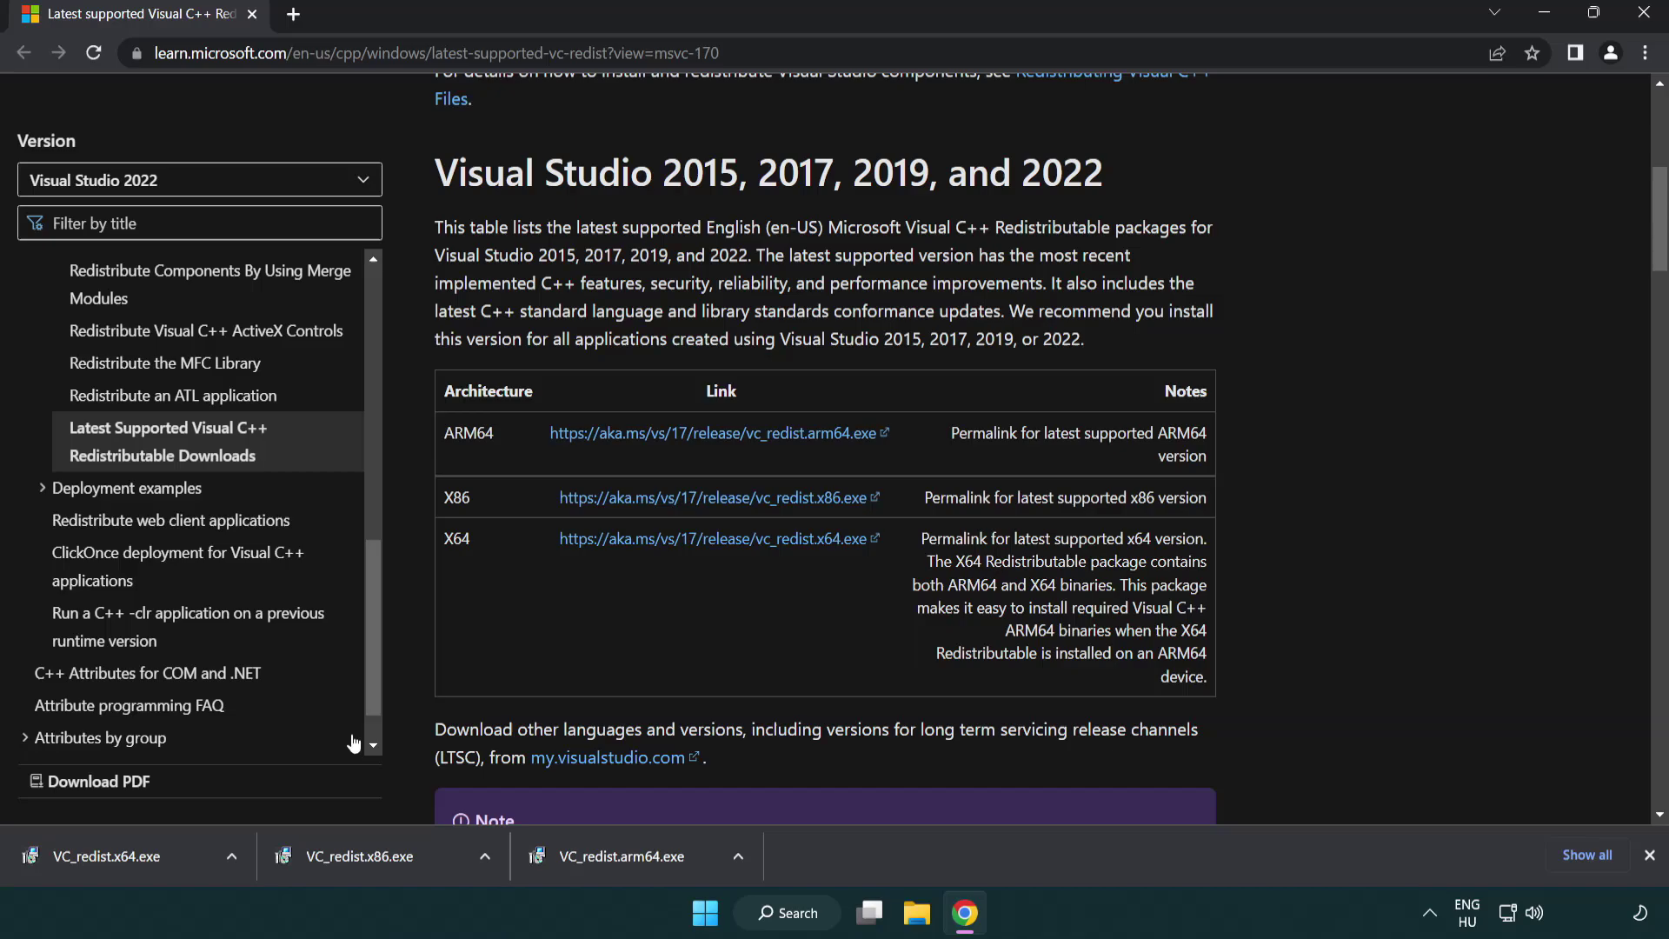
pyautogui.click(126, 856)
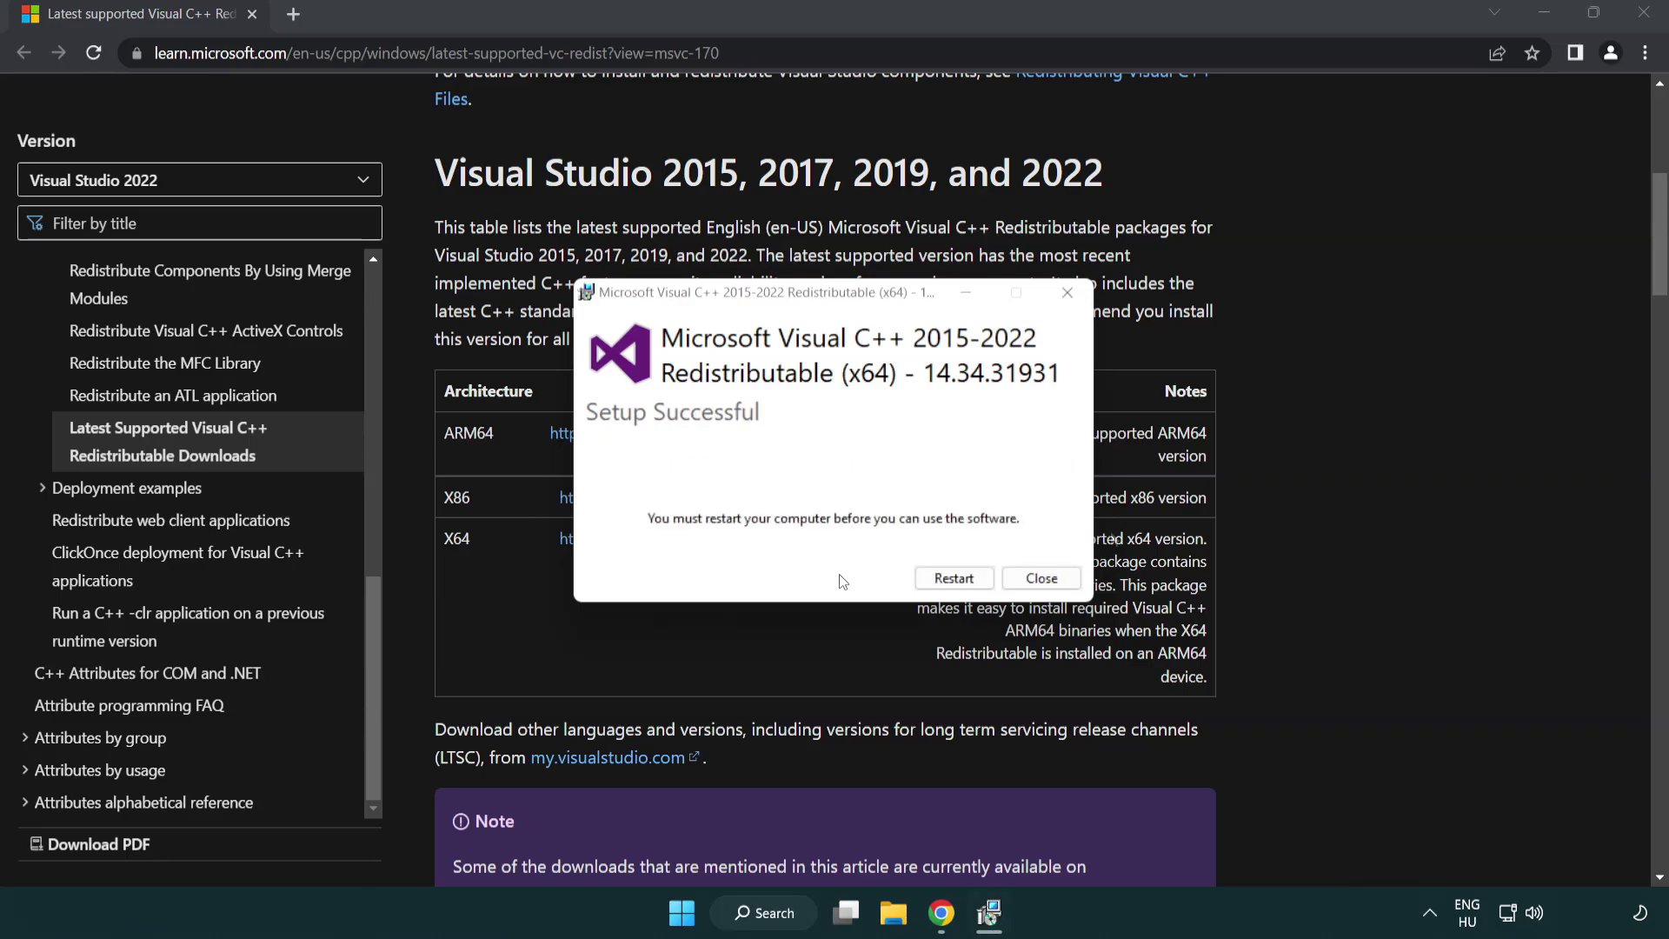
pyautogui.click(1056, 584)
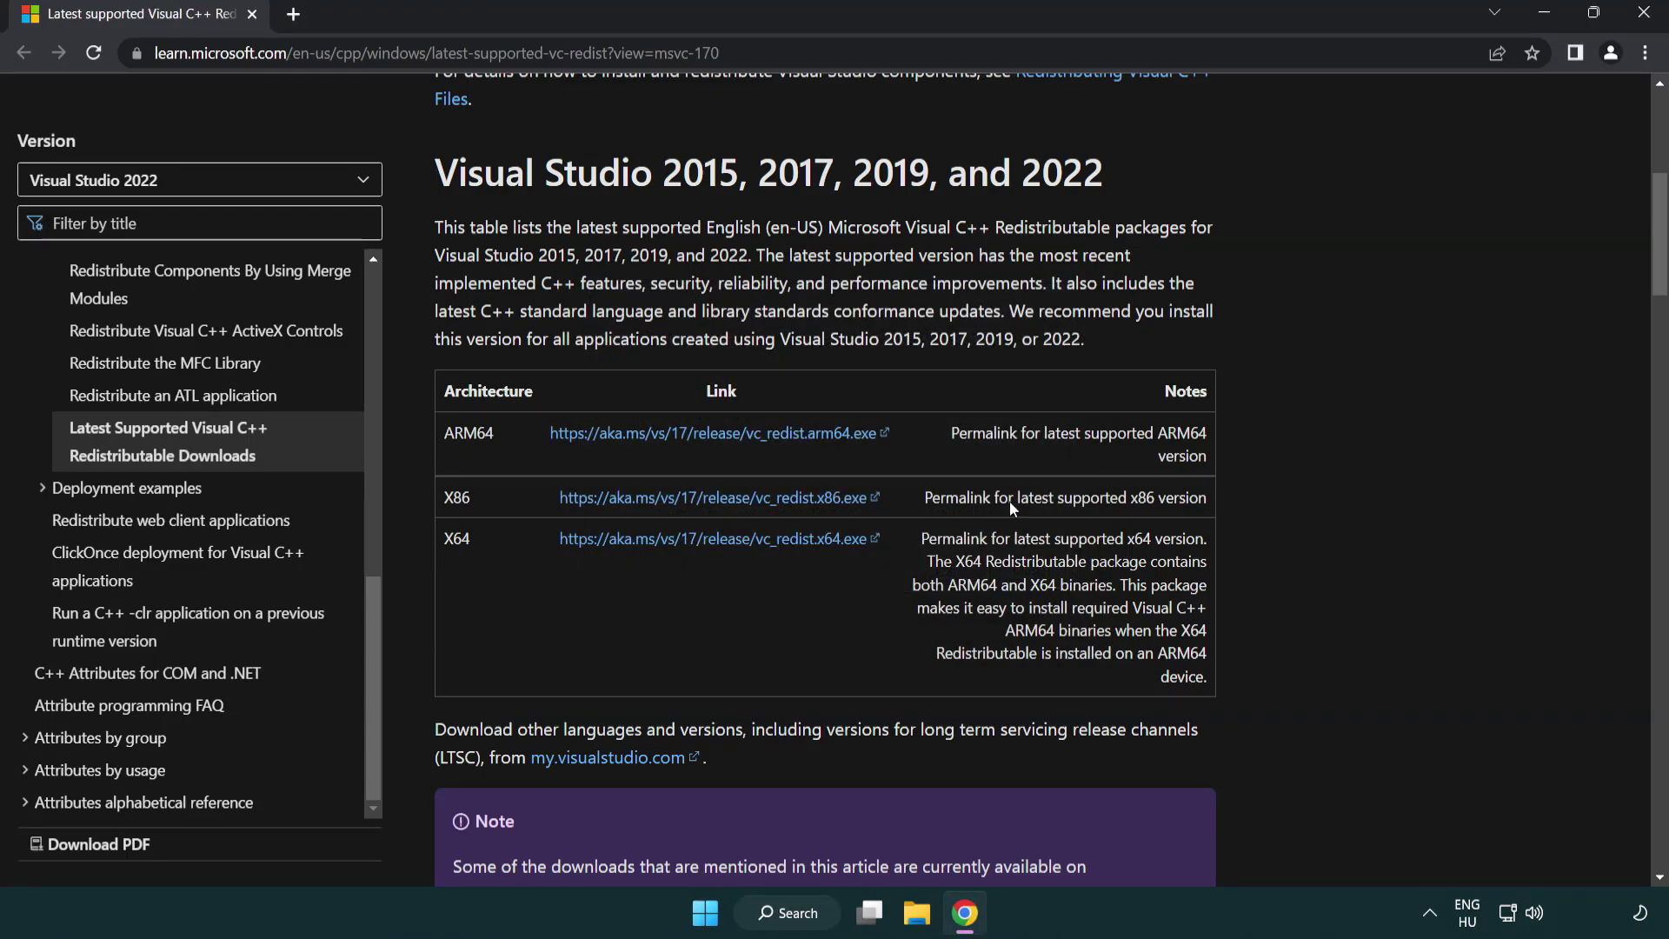
pyautogui.click(1645, 16)
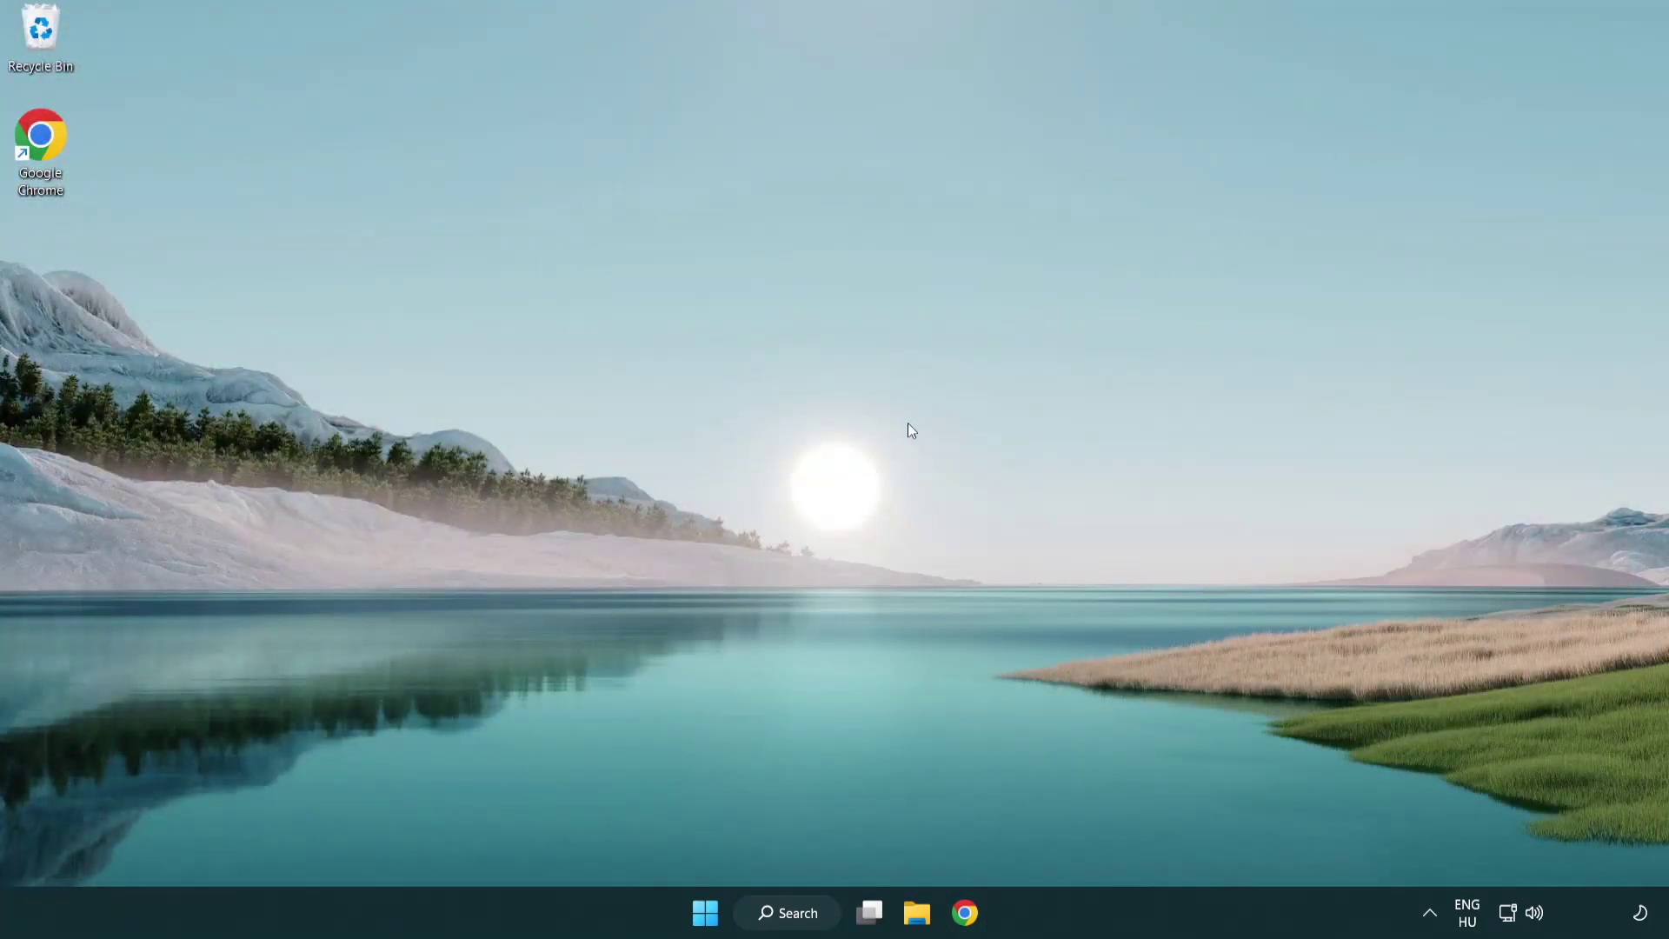
# Run sfc /scannow in an administrator Command Prompt; it finds no integrity violations
pyautogui.click(769, 914)
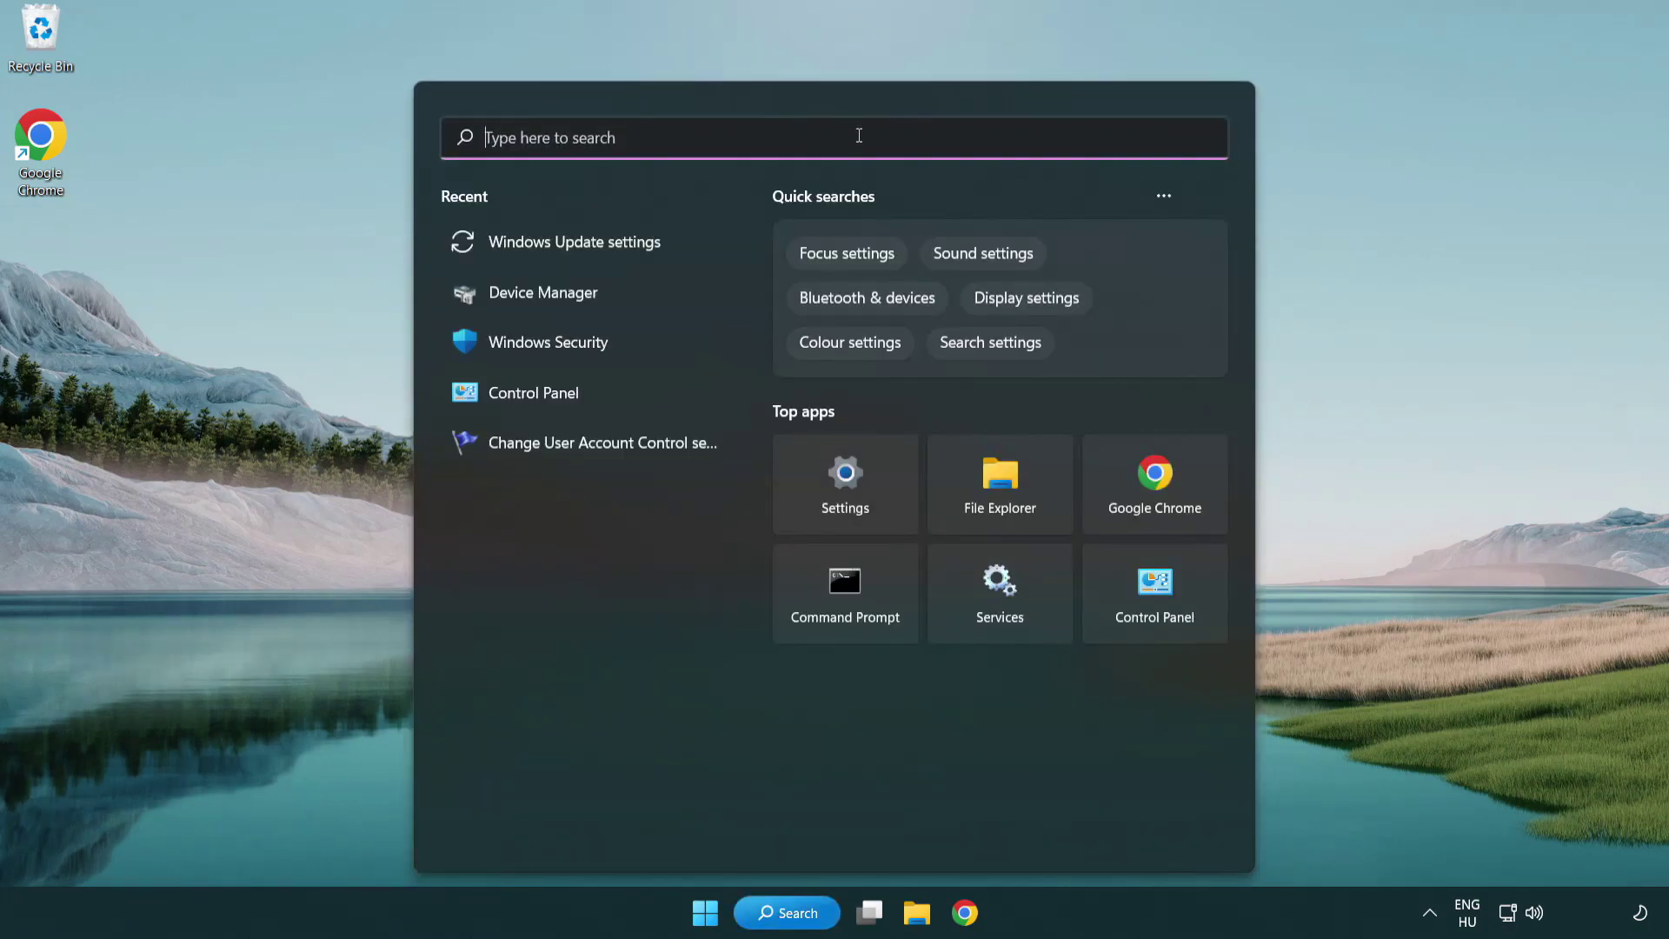
pyautogui.write('cmd')
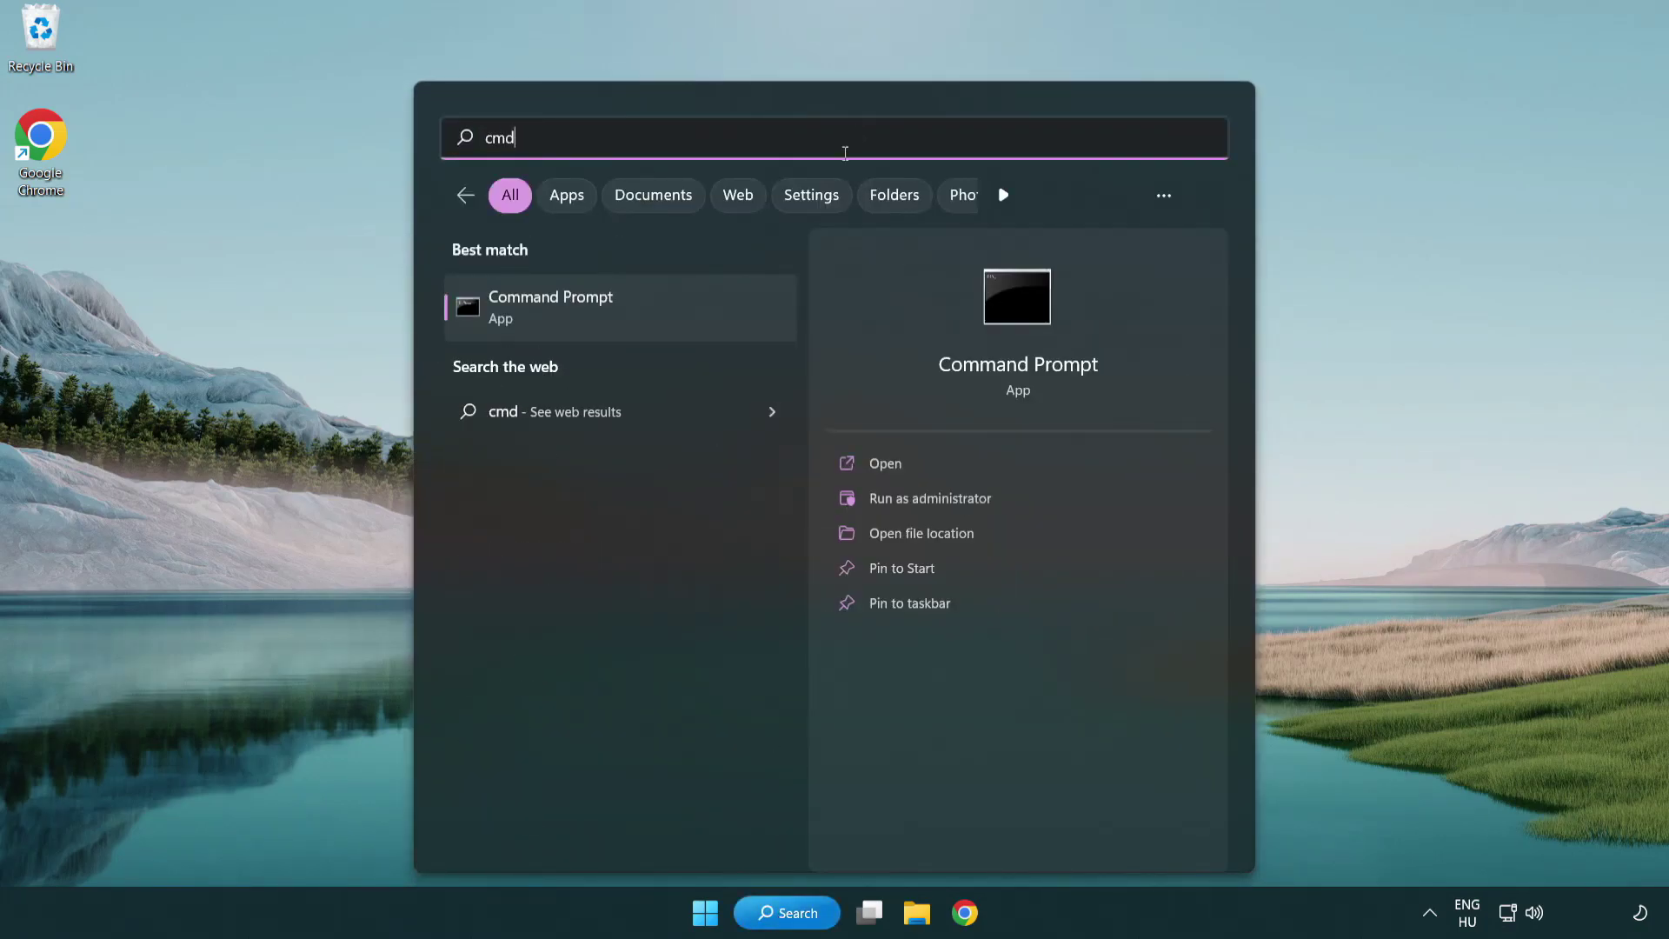
pyautogui.rightClick(639, 315)
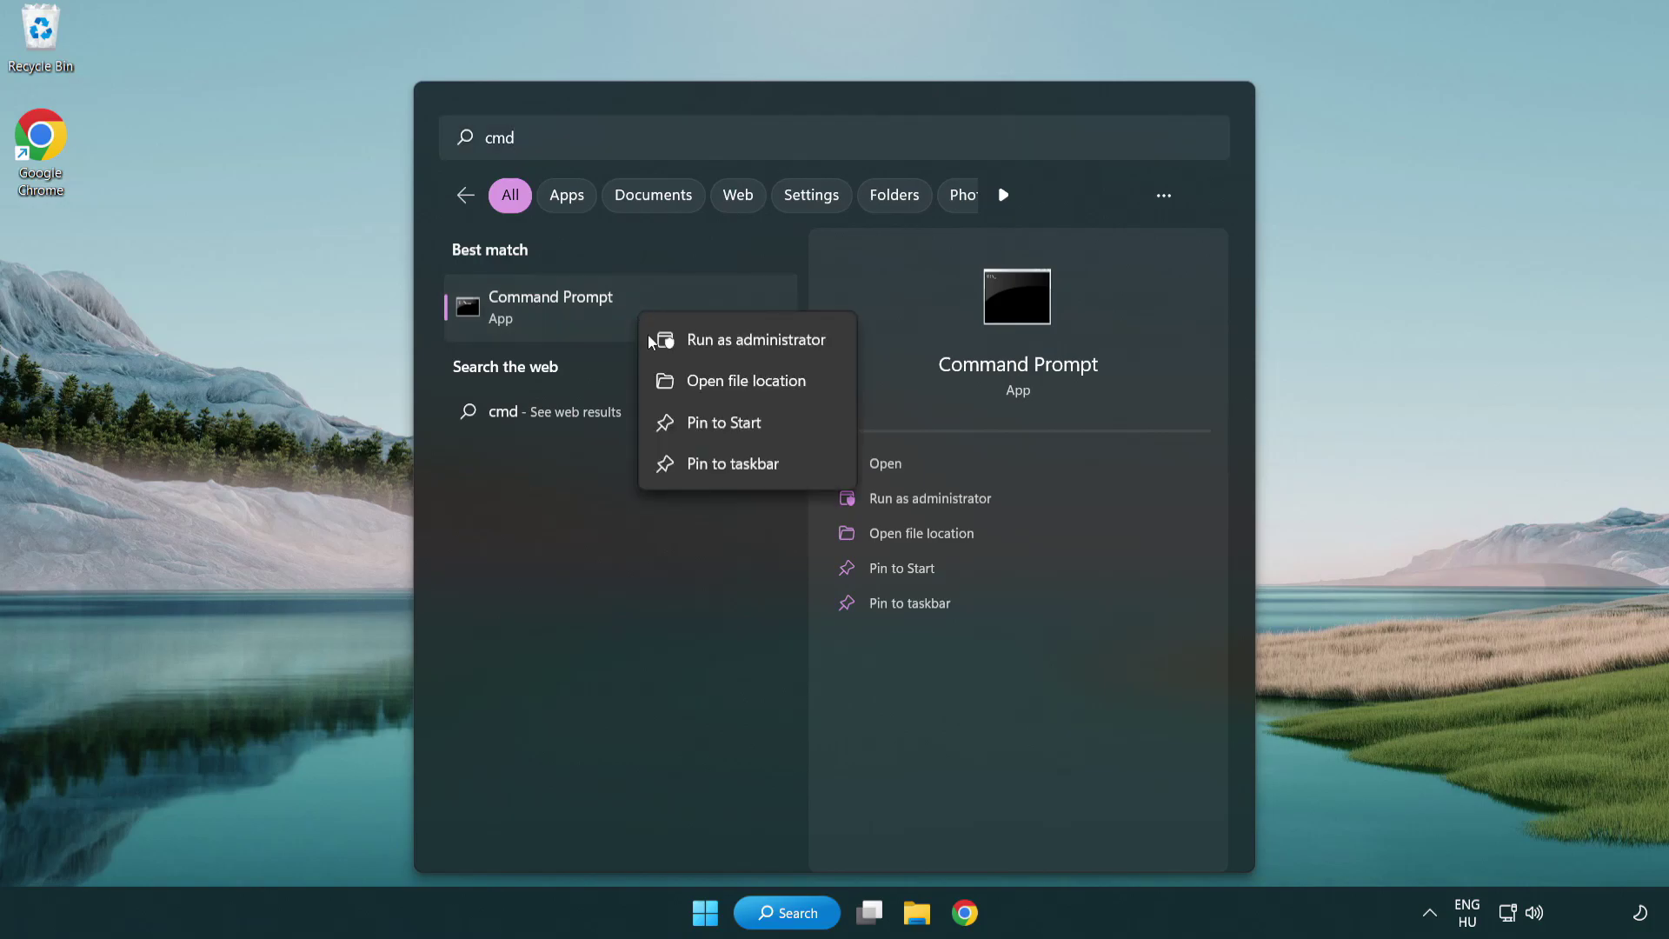
pyautogui.click(753, 340)
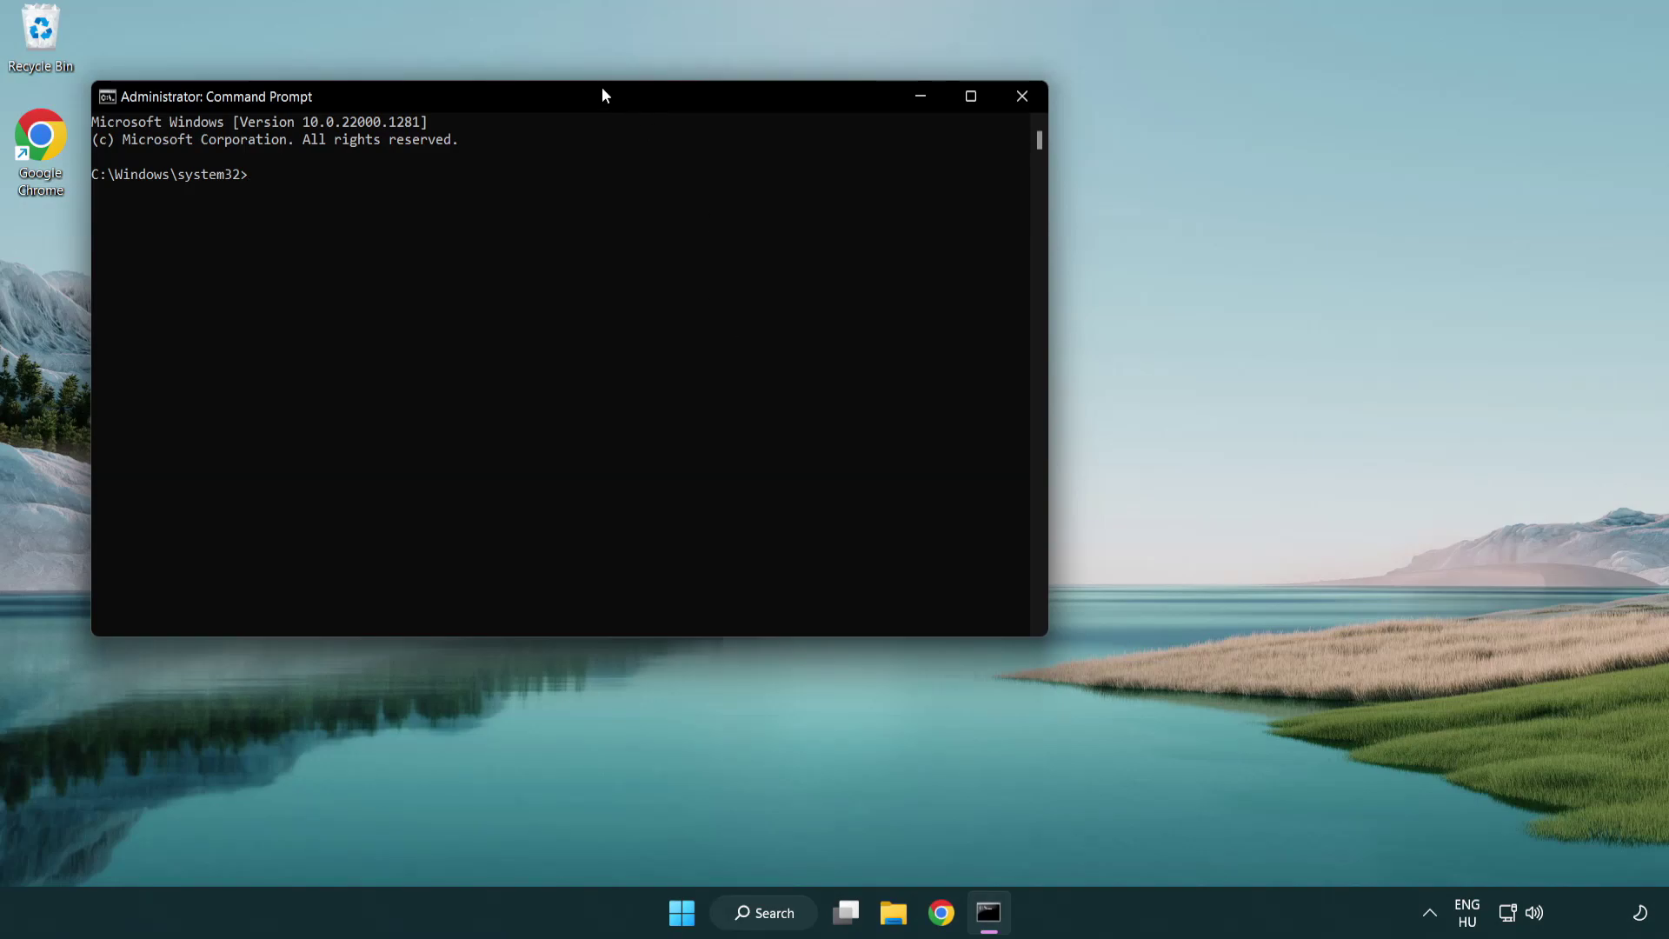
pyautogui.moveTo(605, 95); pyautogui.dragTo(841, 177)
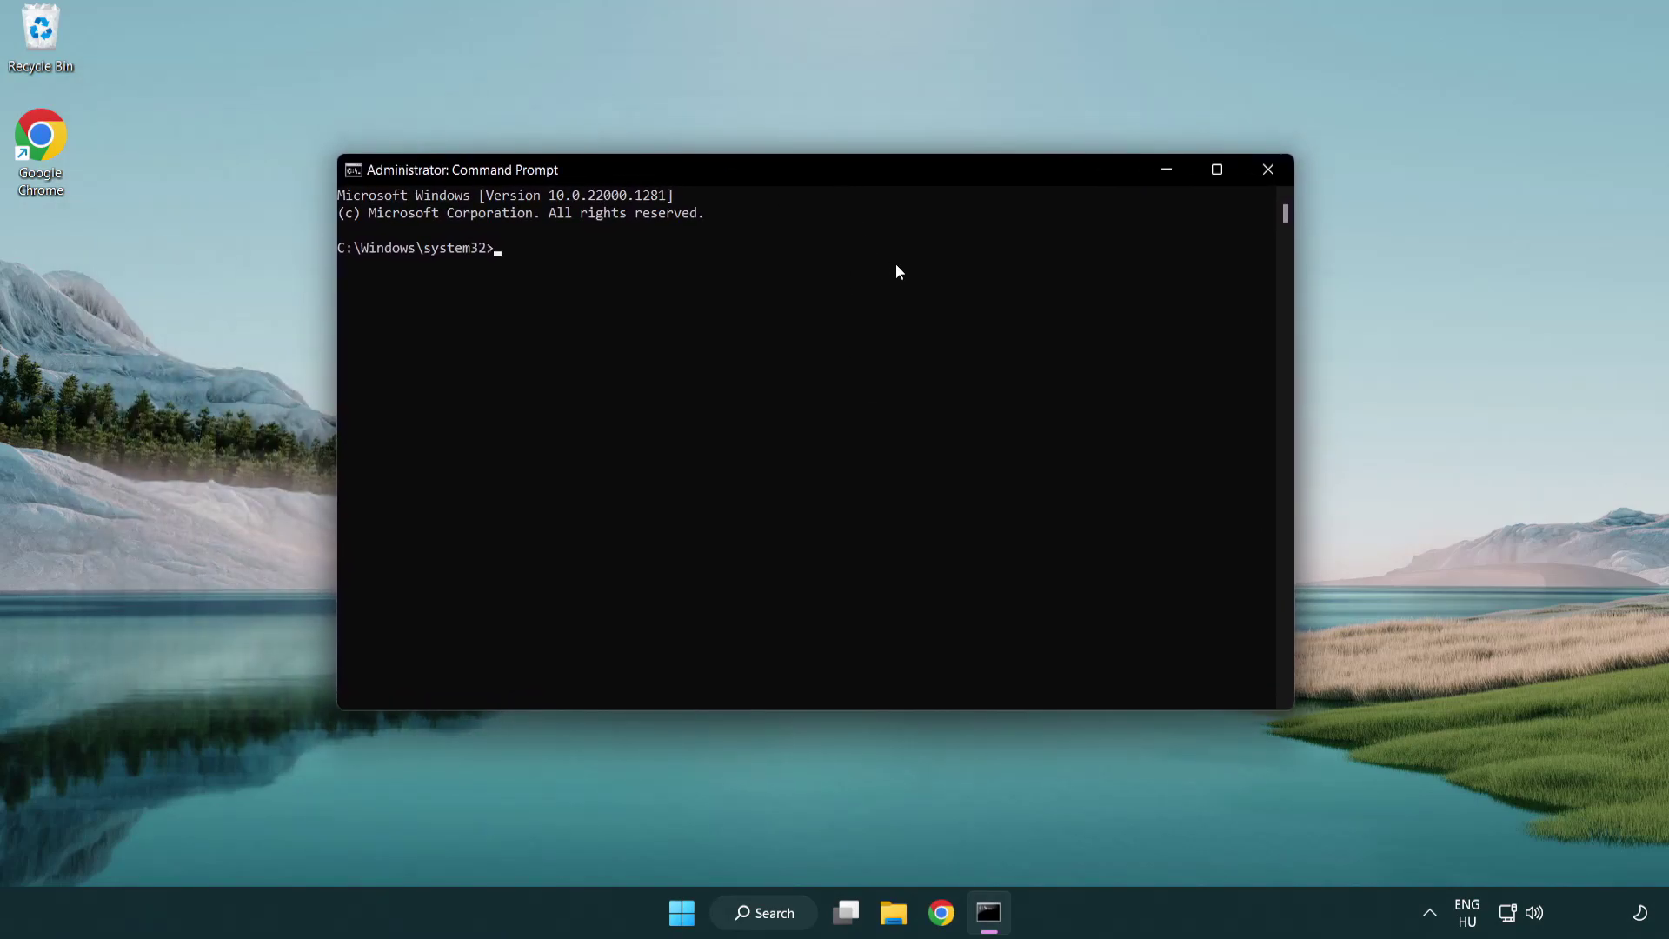
pyautogui.write('sfc')
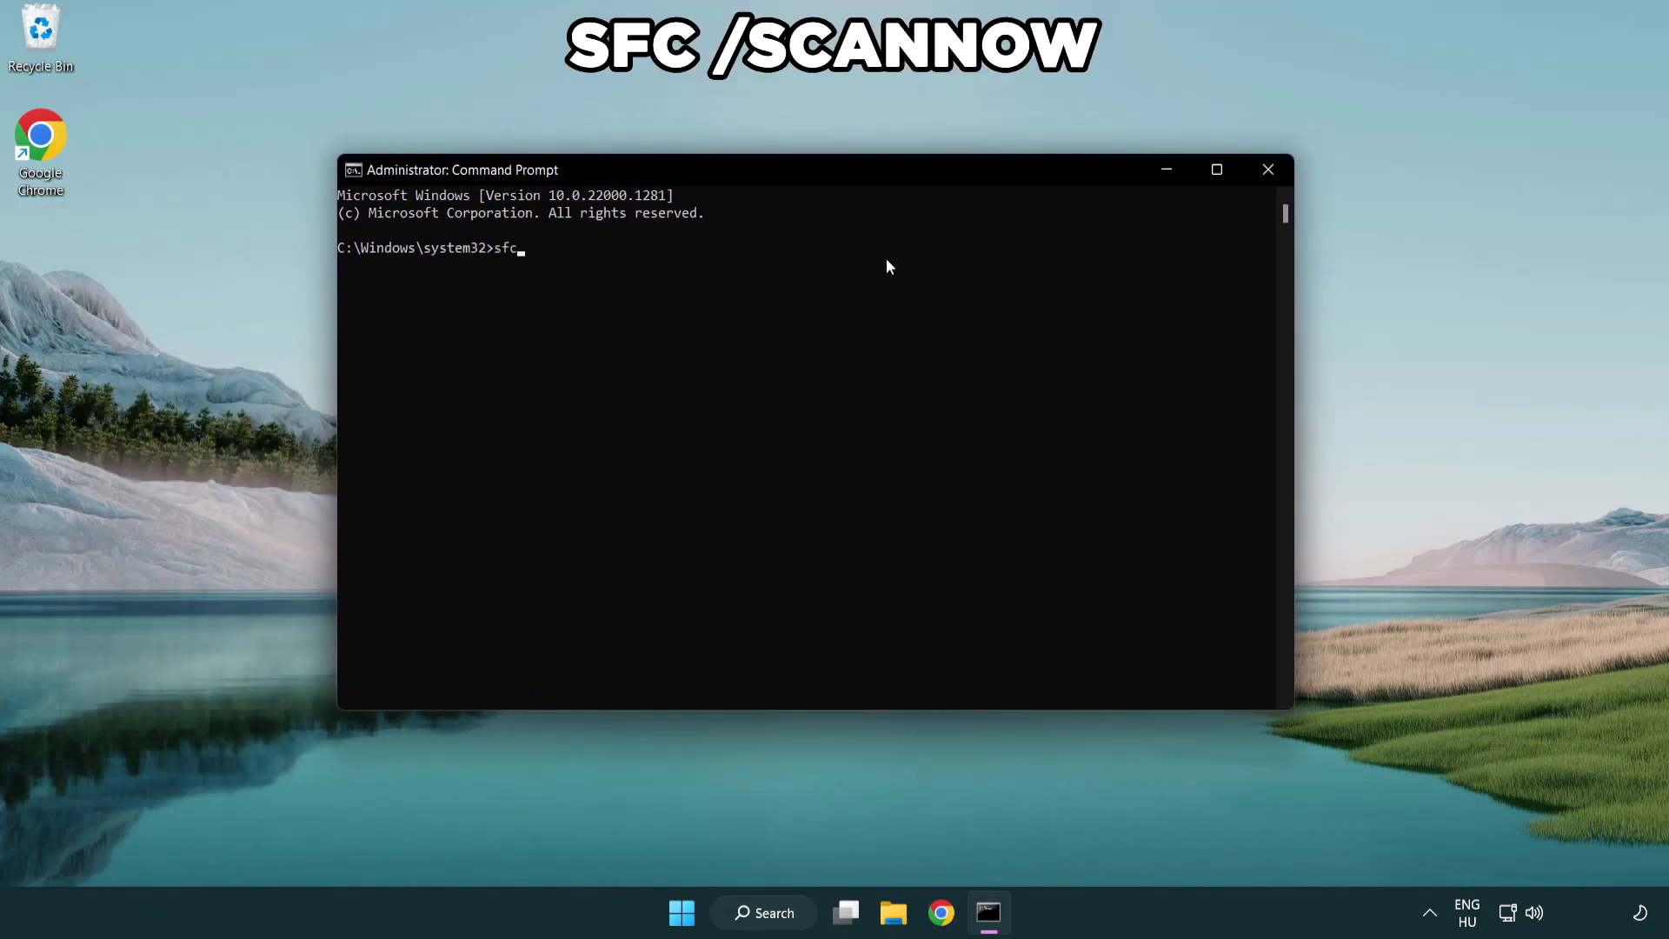
pyautogui.write(' /scannow')
pyautogui.press('Return')
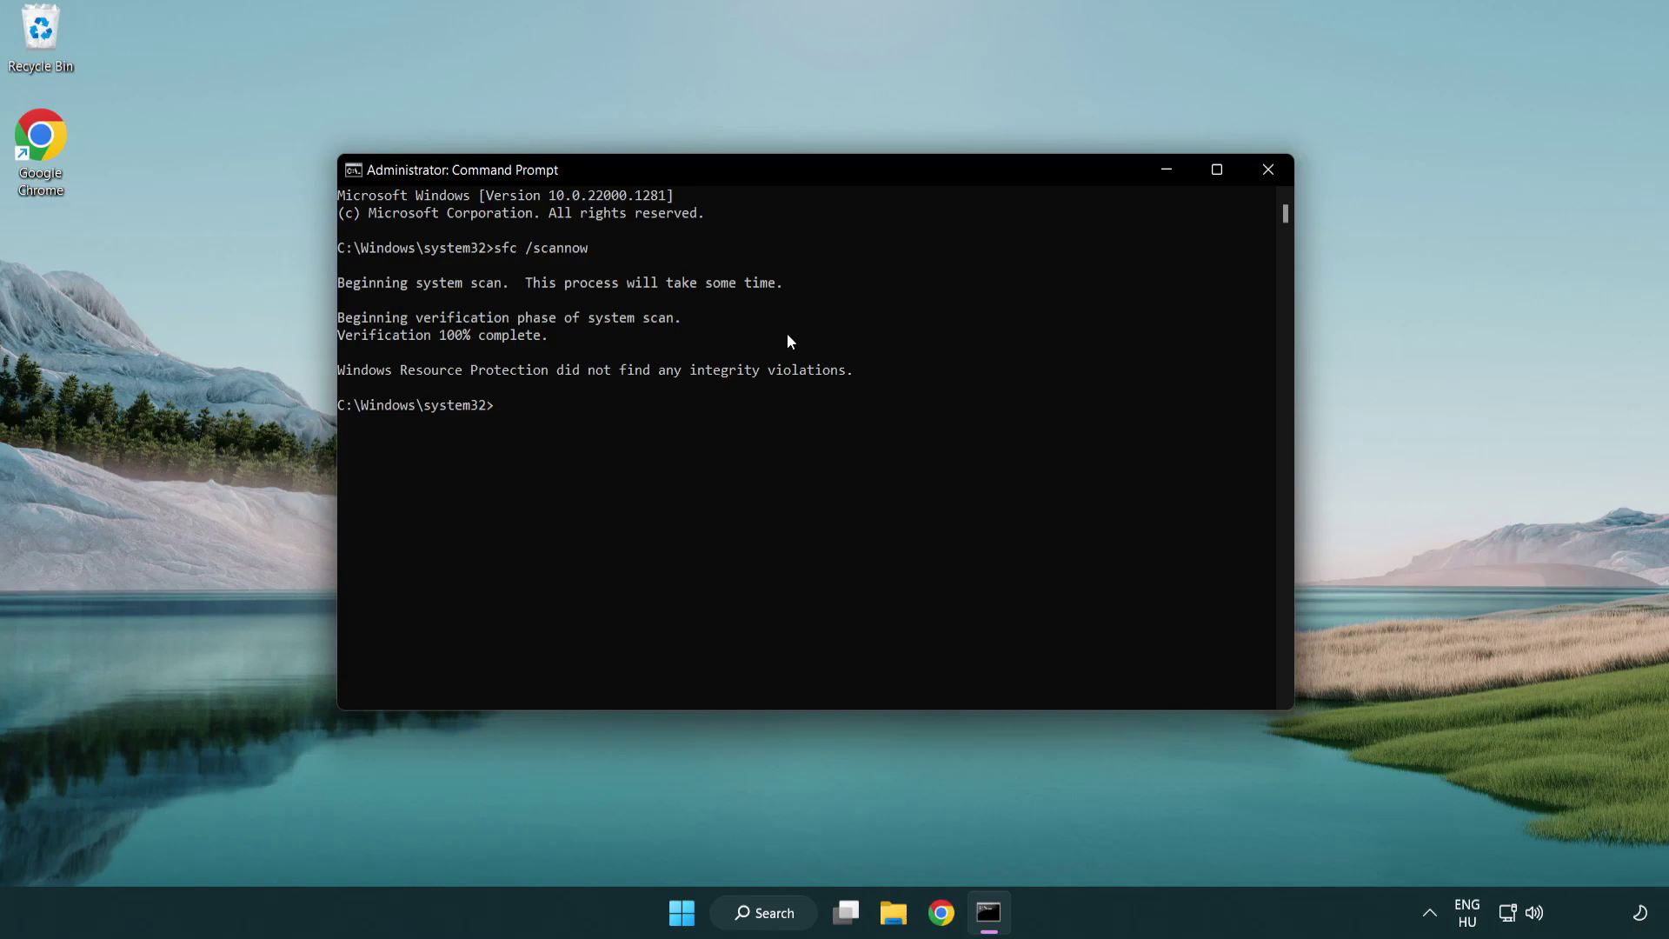
# Close the Command Prompt window and glance at the Start menu's power options
pyautogui.click(1268, 169)
pyautogui.click(705, 912)
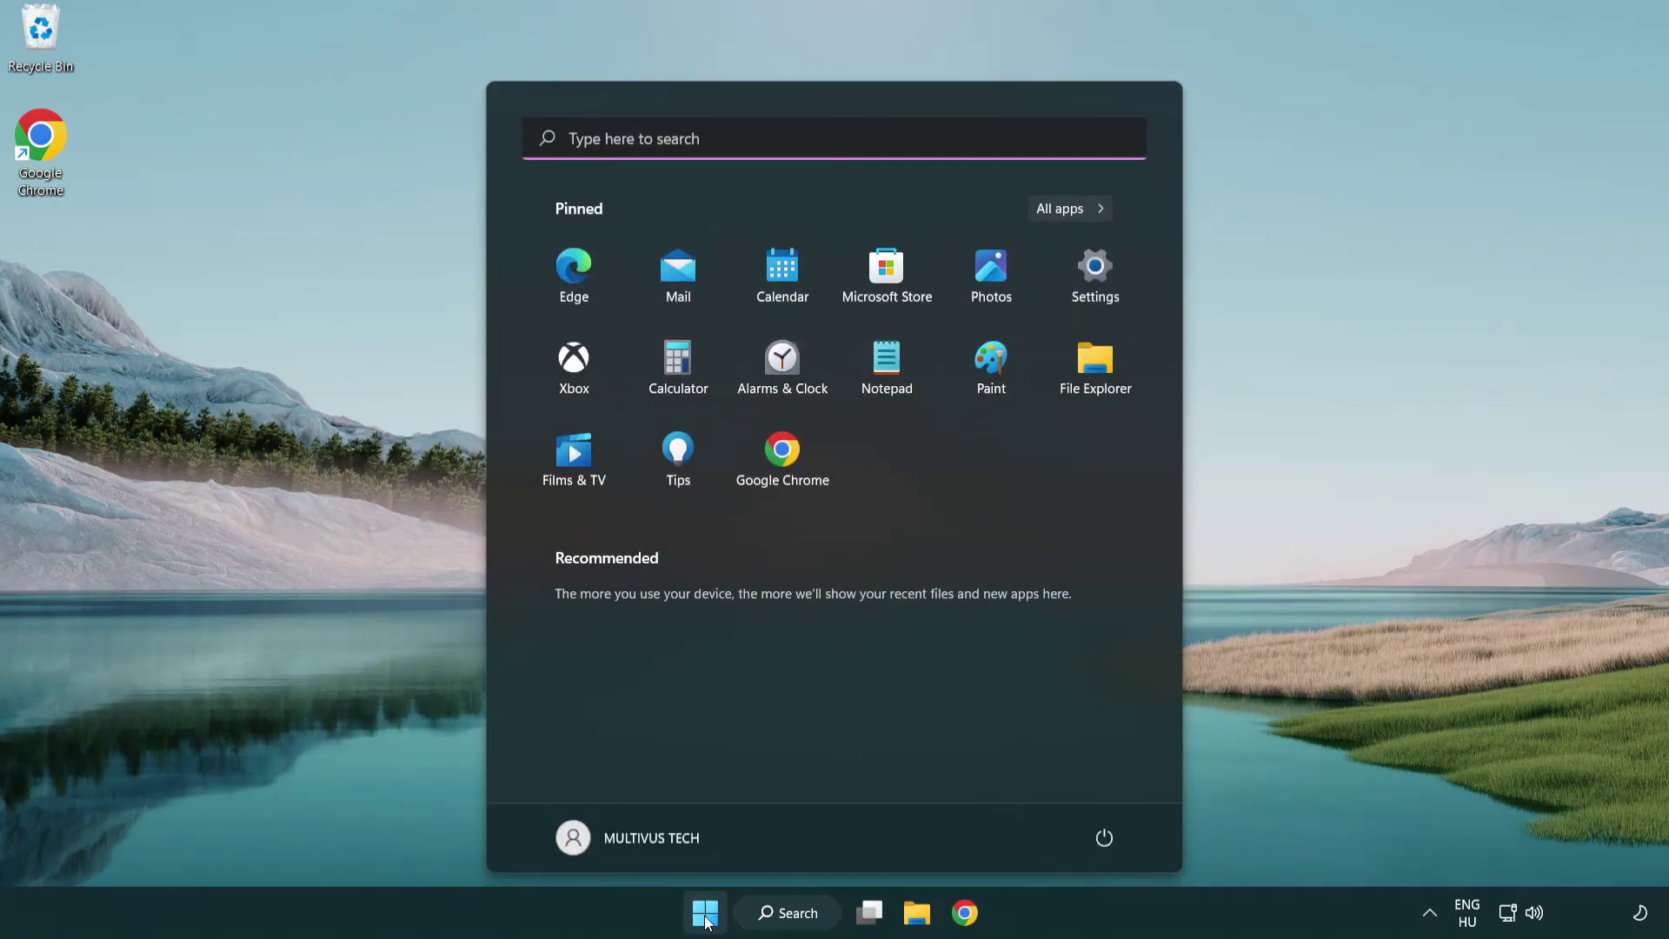
pyautogui.click(1106, 835)
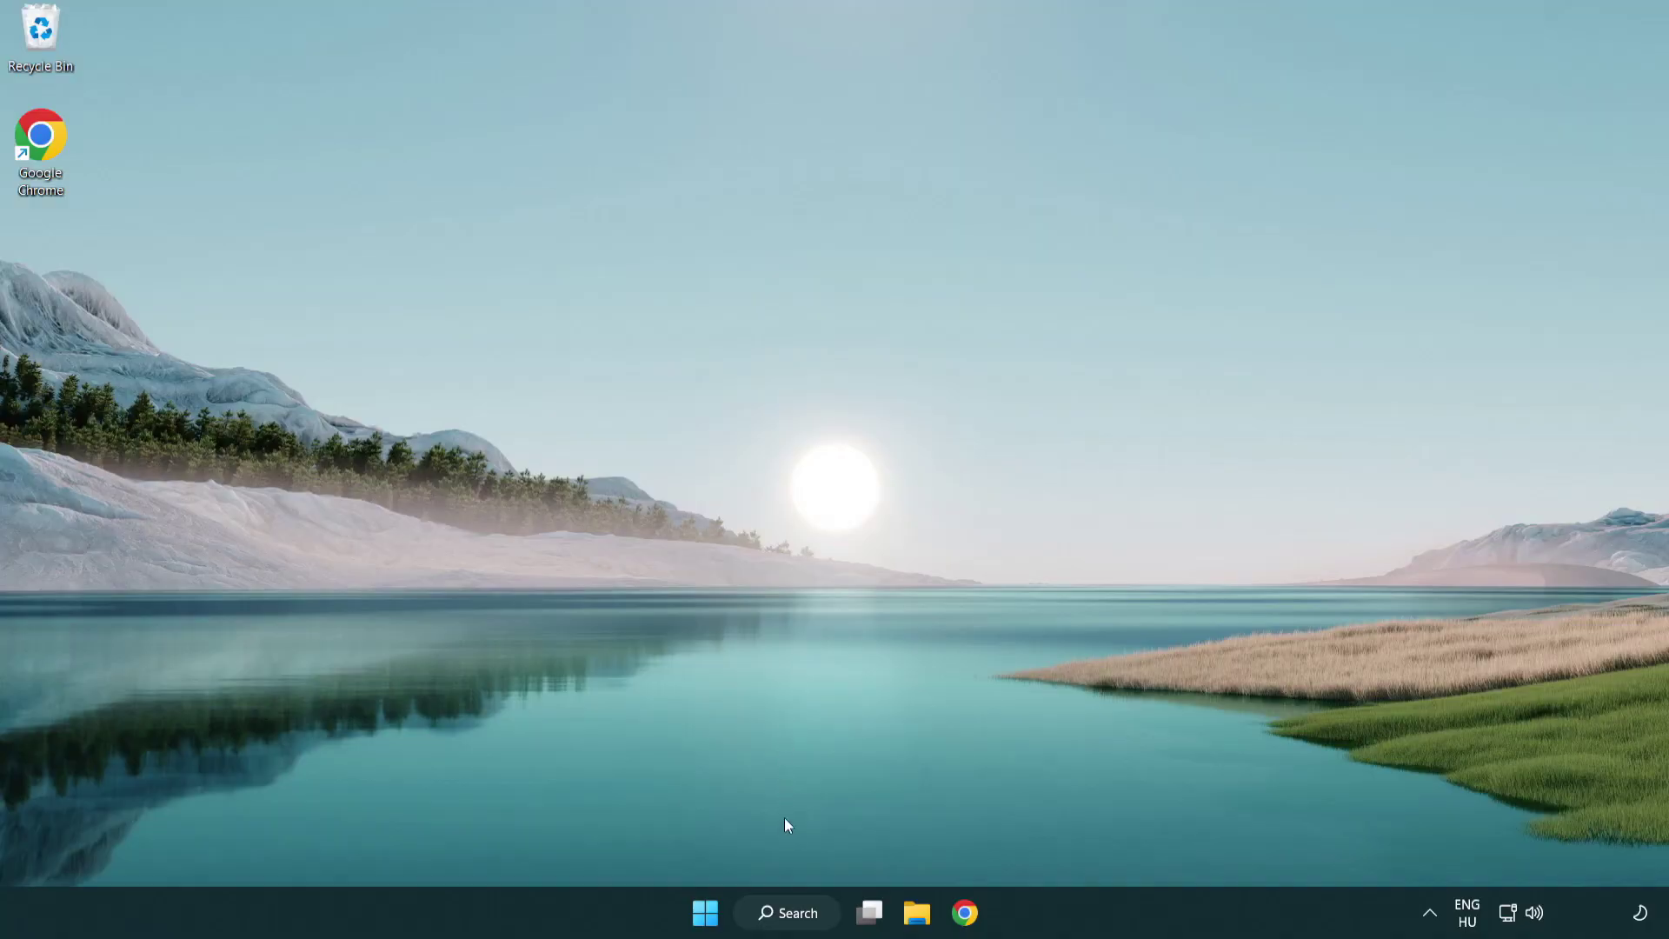
# Open Windows Security's Virus & threat protection settings and scroll down to Exclusions
pyautogui.click(791, 924)
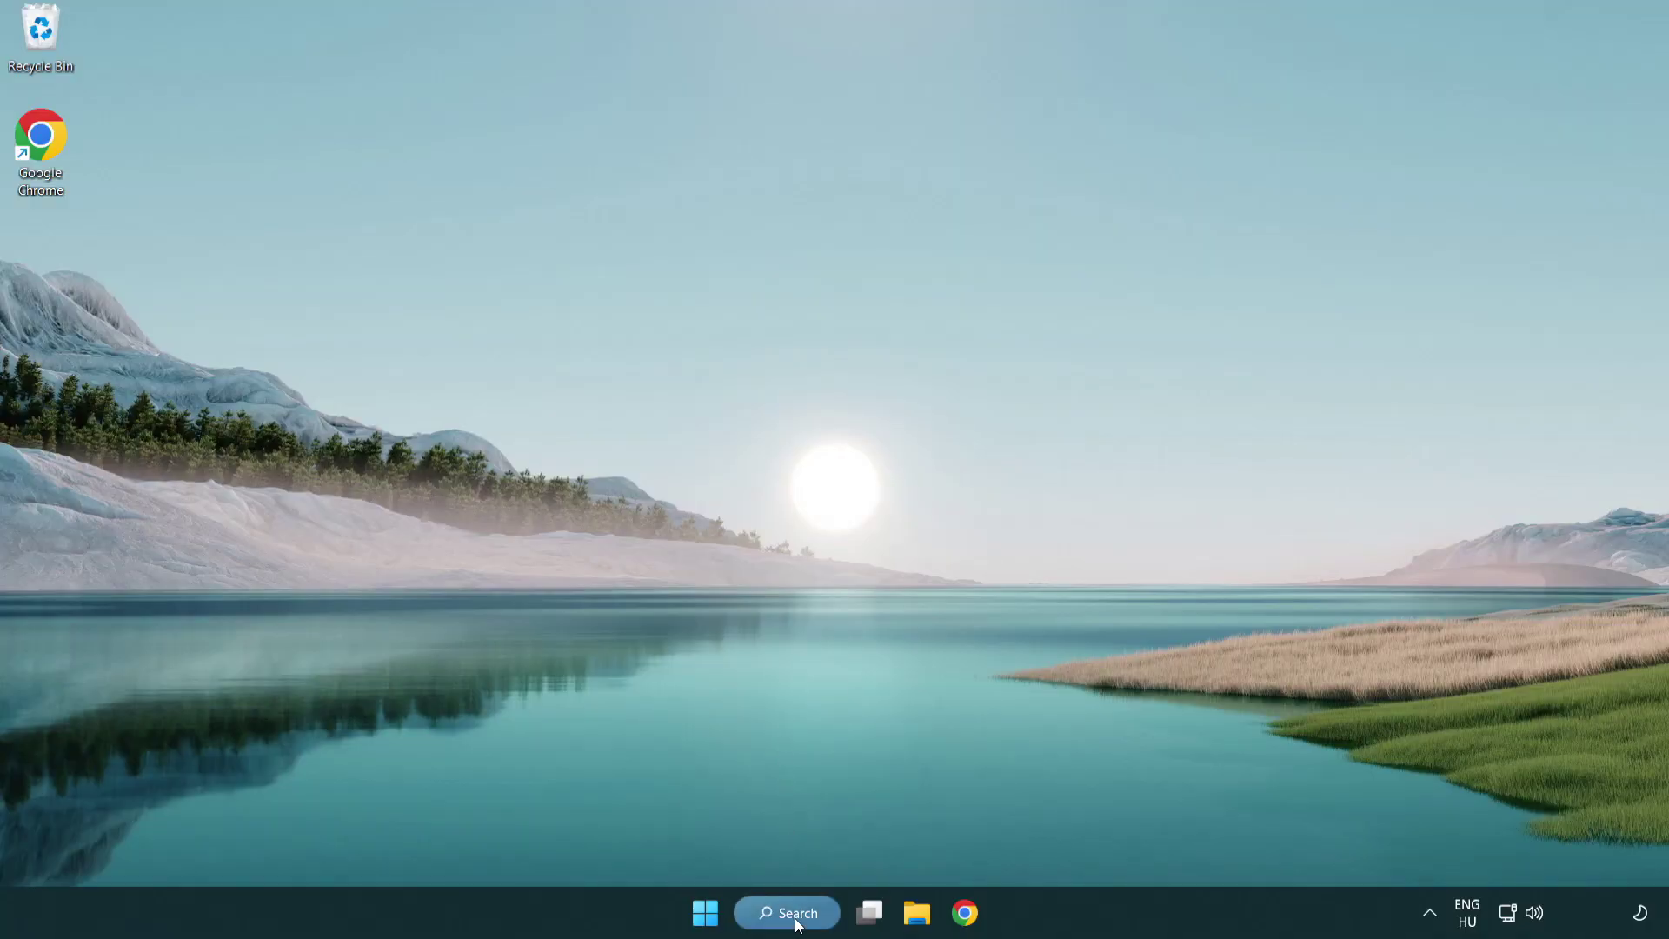
pyautogui.write('sec')
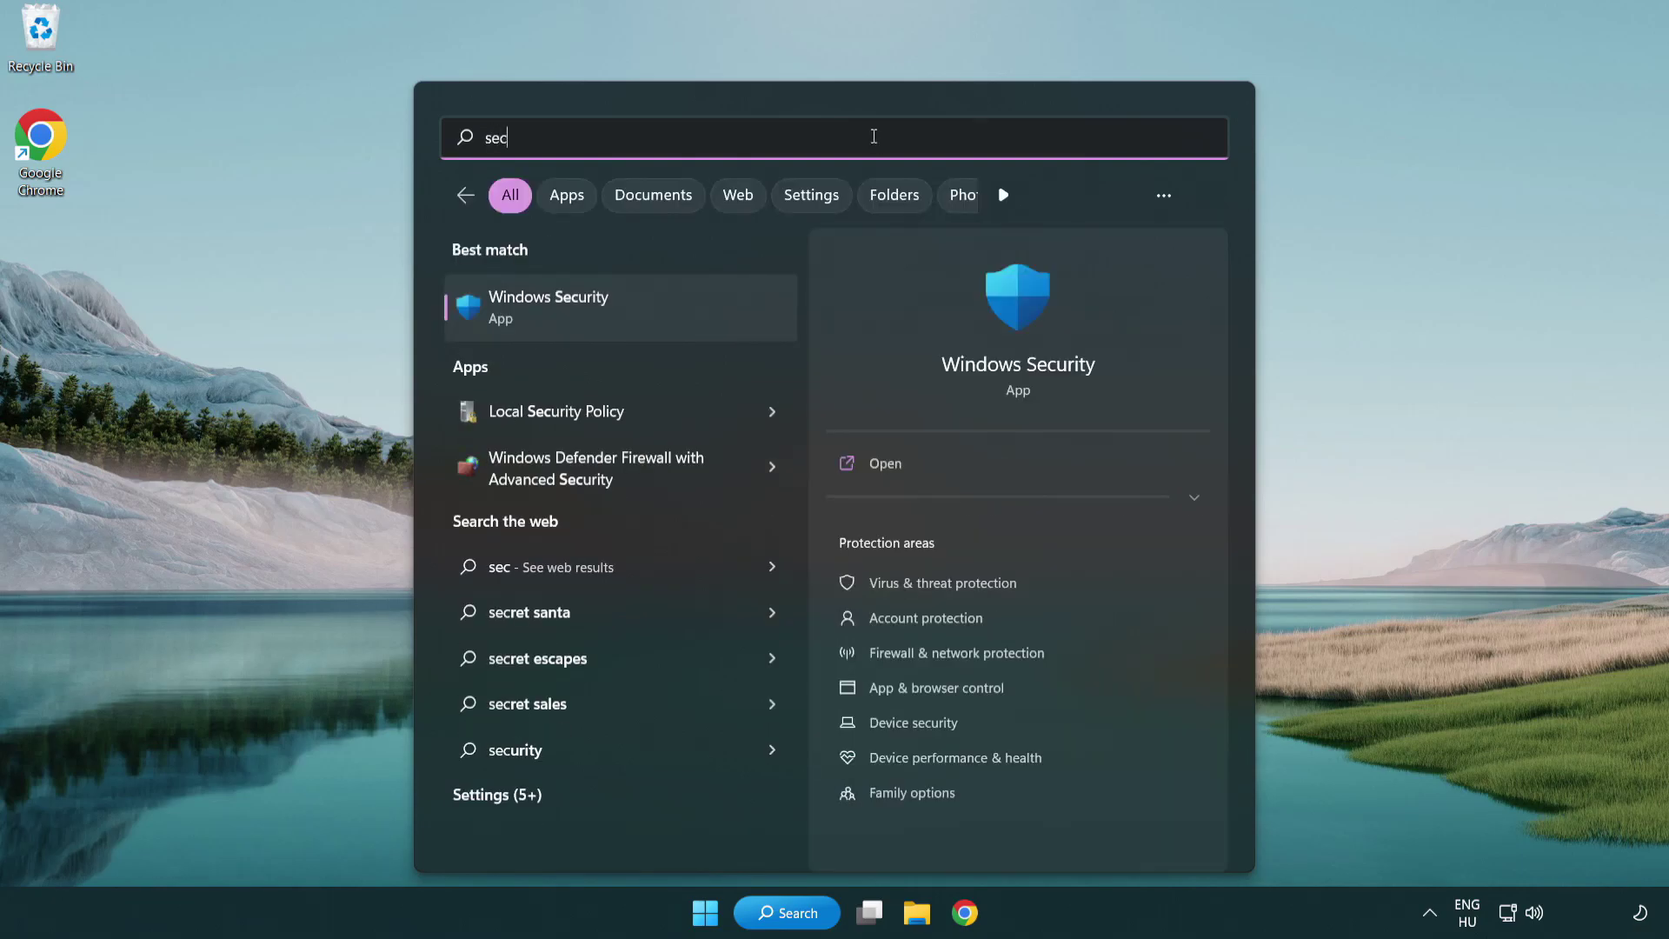
pyautogui.write('uri')
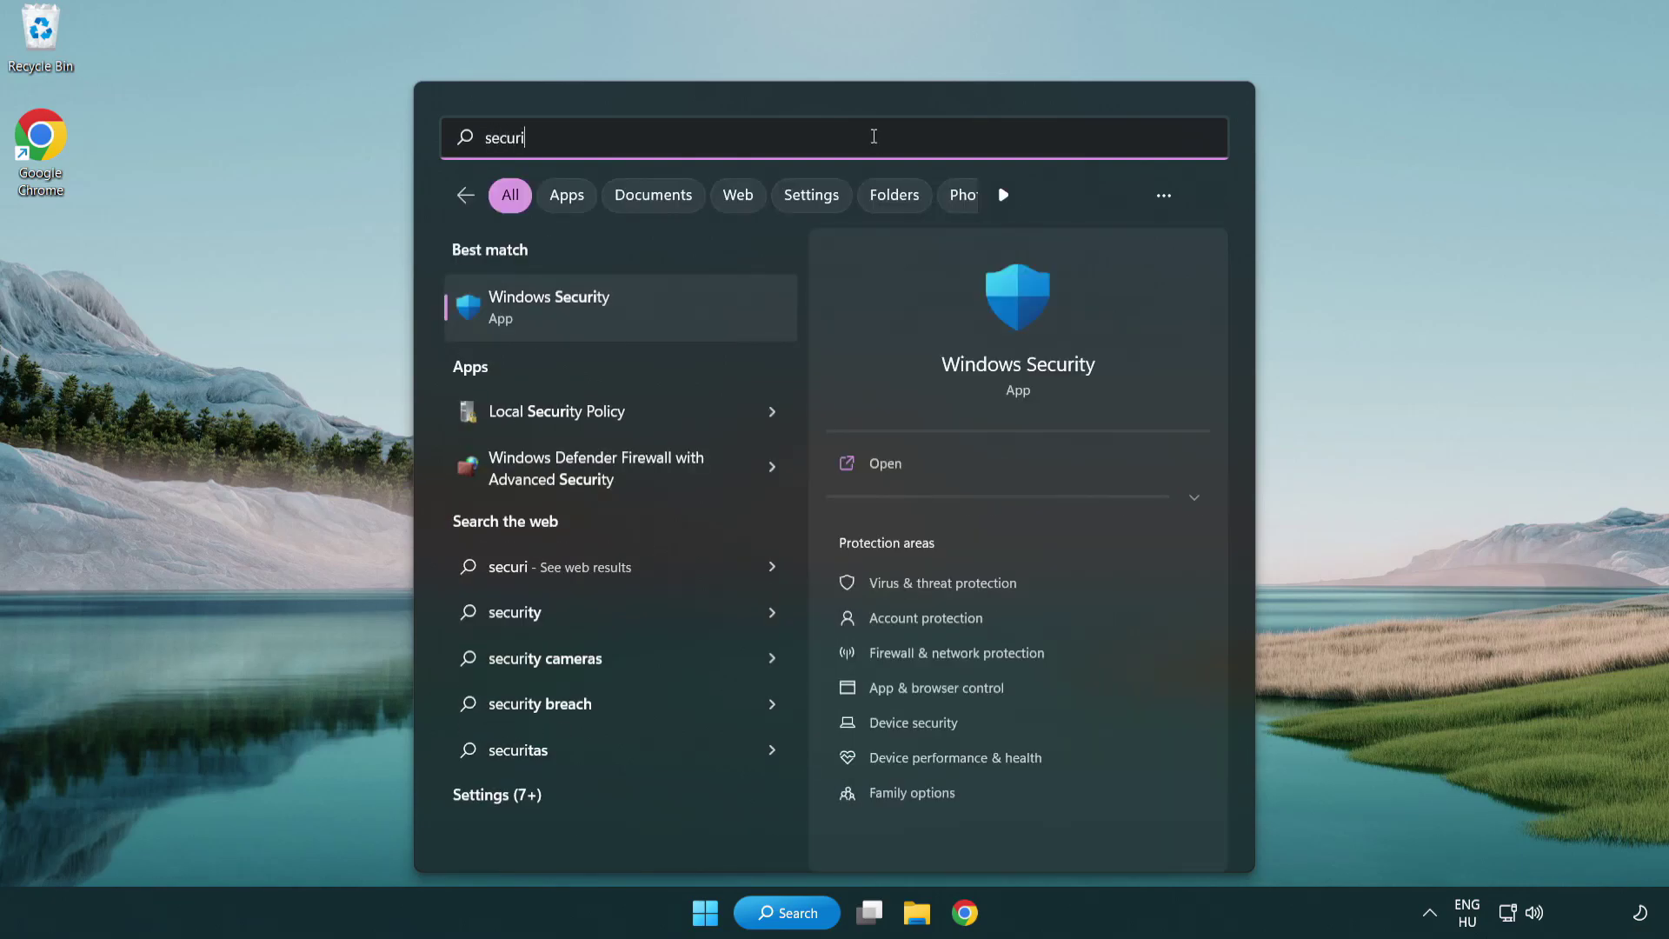
pyautogui.write('ty')
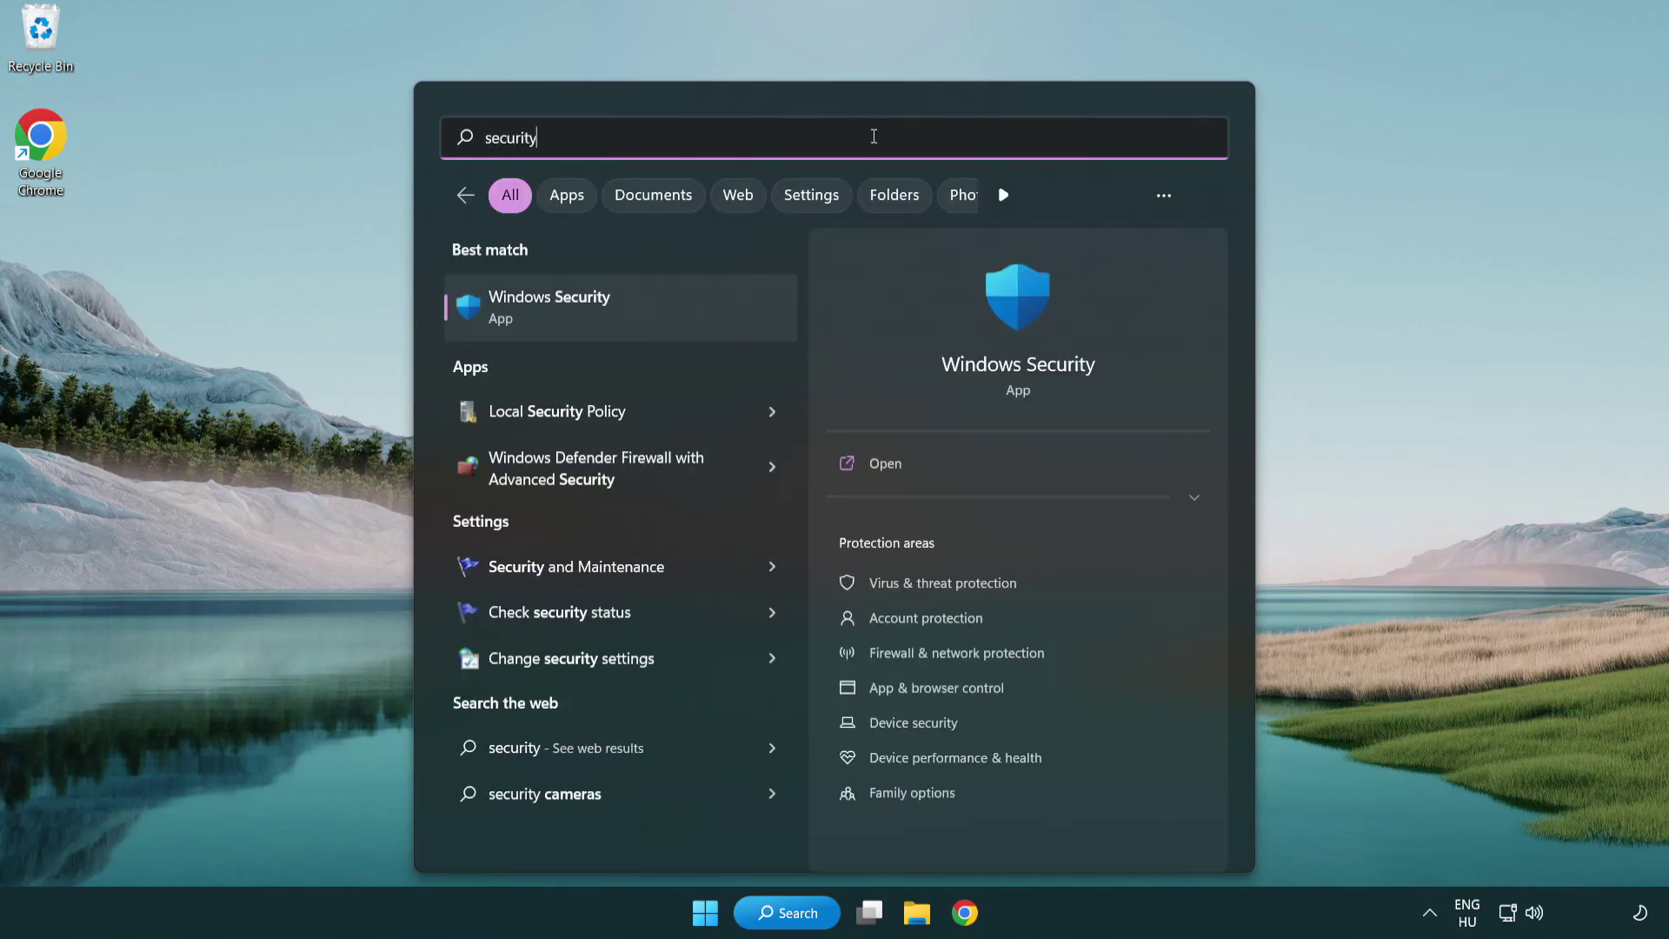
pyautogui.click(683, 317)
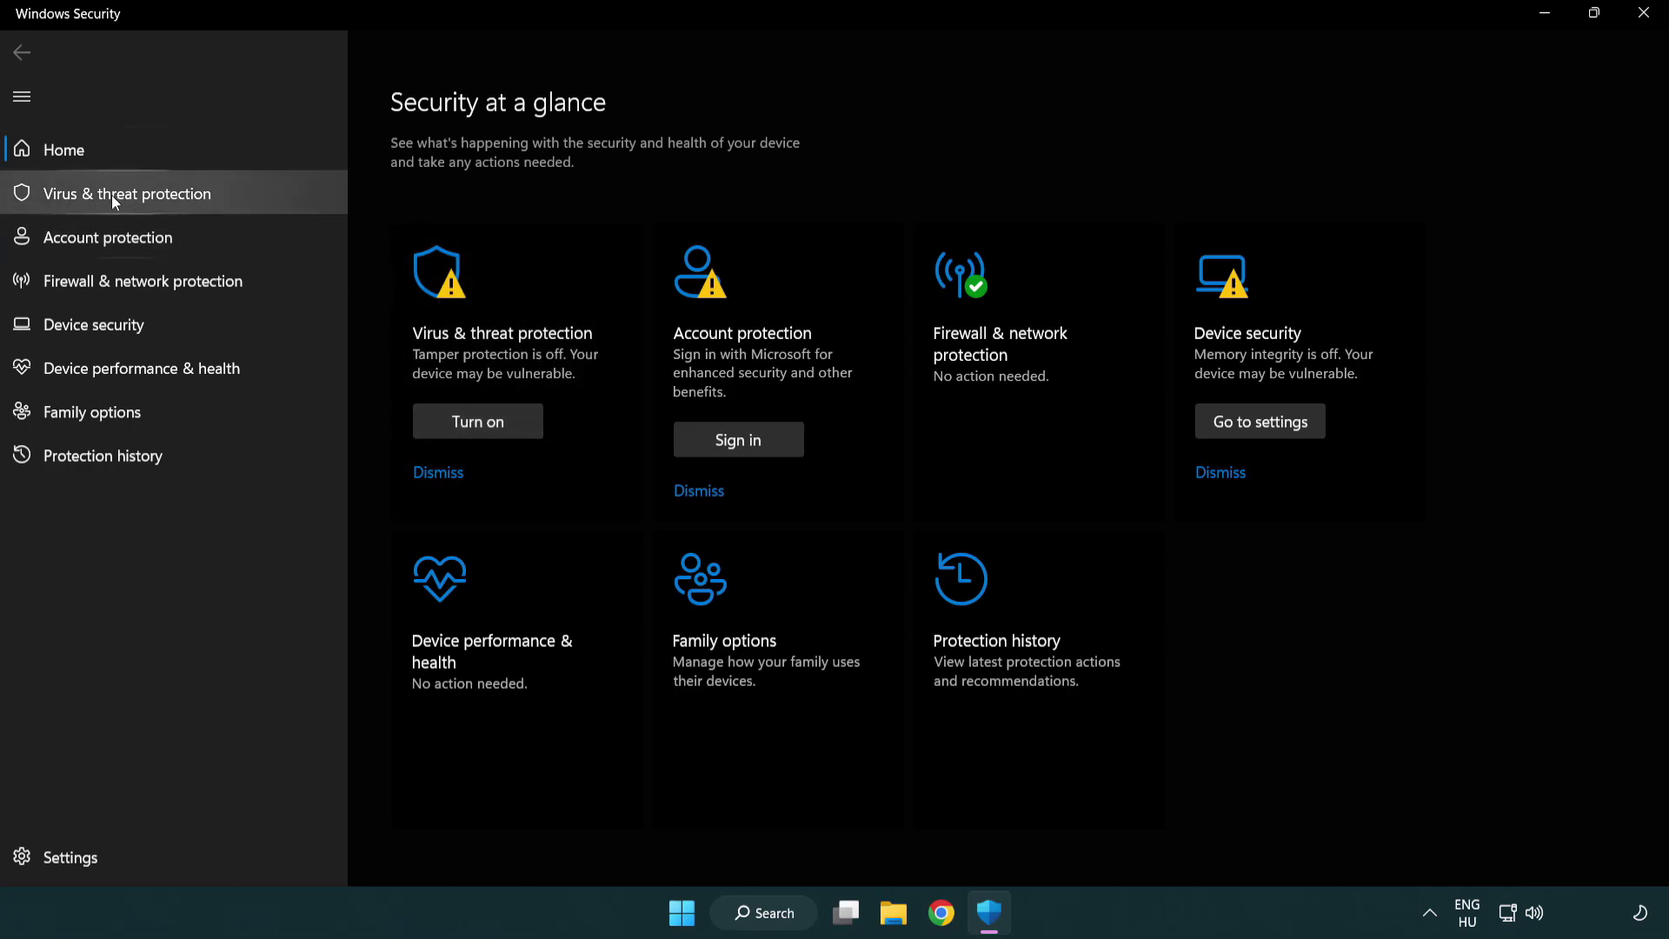
pyautogui.click(254, 199)
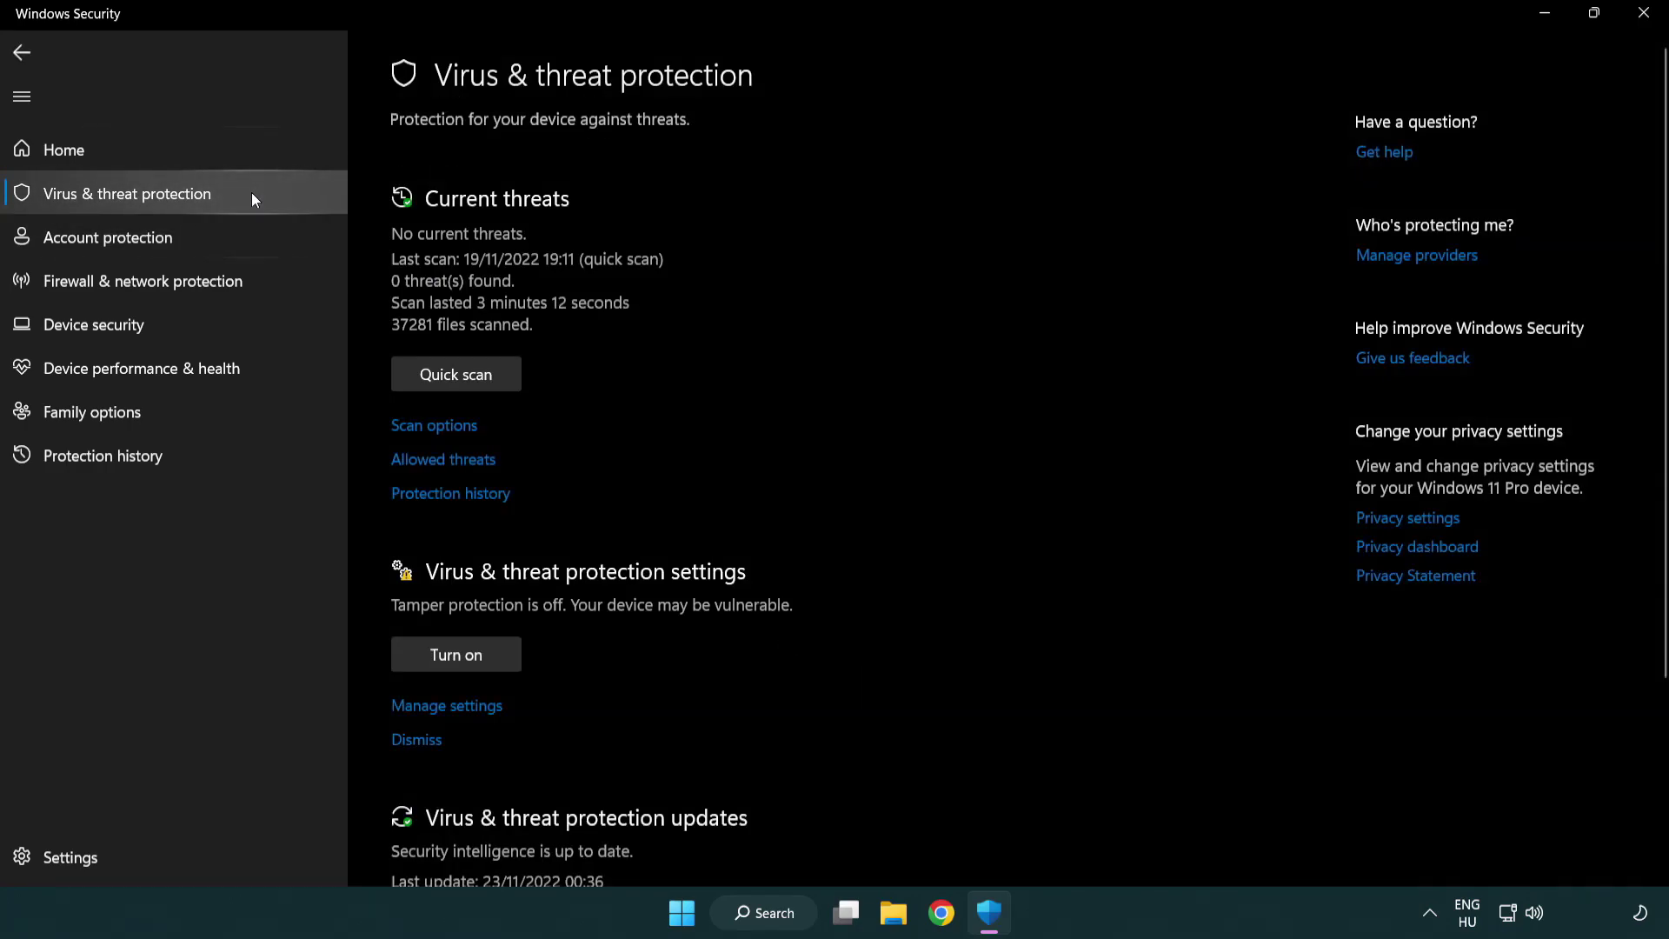
pyautogui.scroll(-2, 434, 348)
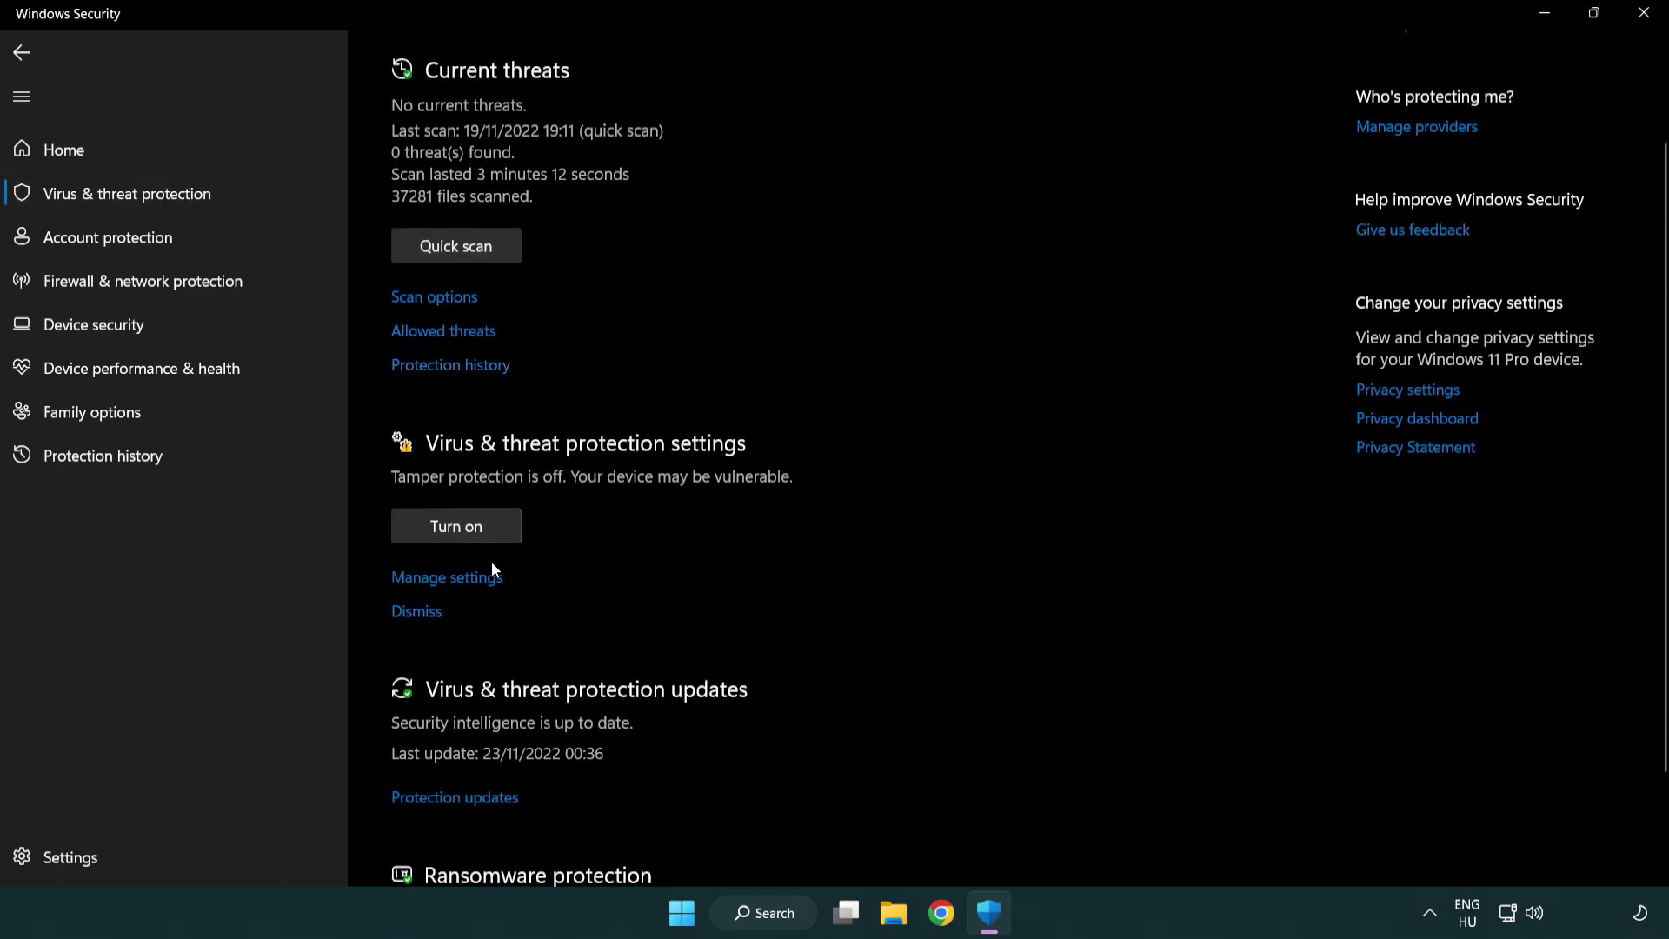
pyautogui.click(445, 581)
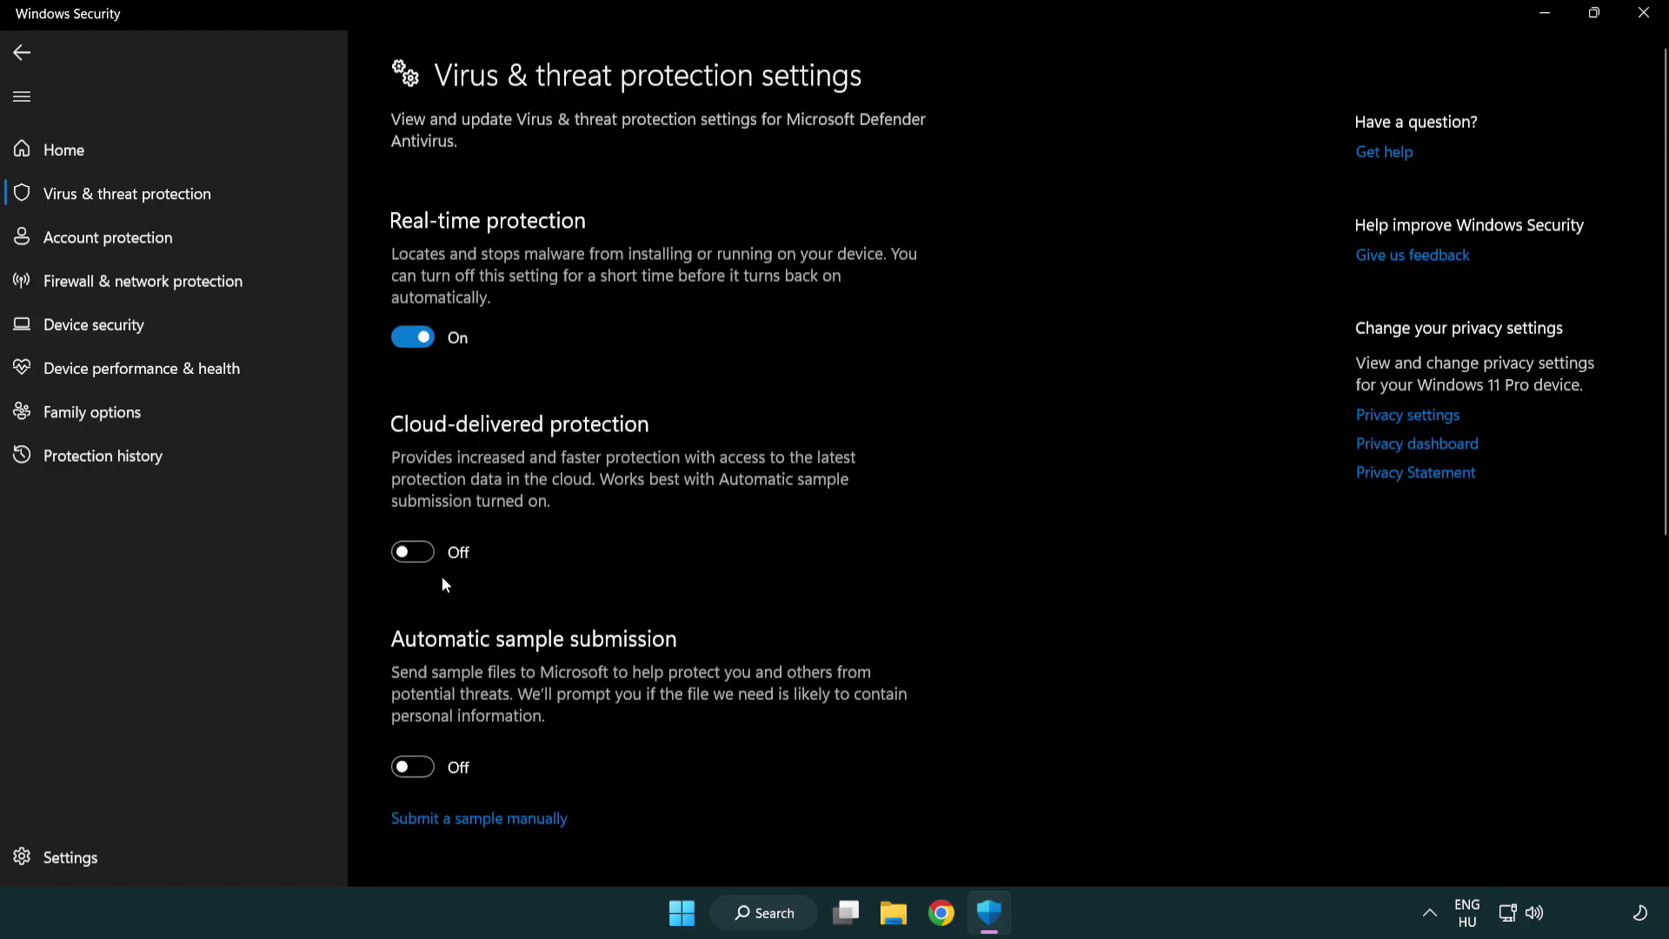
pyautogui.scroll(-6, 444, 583)
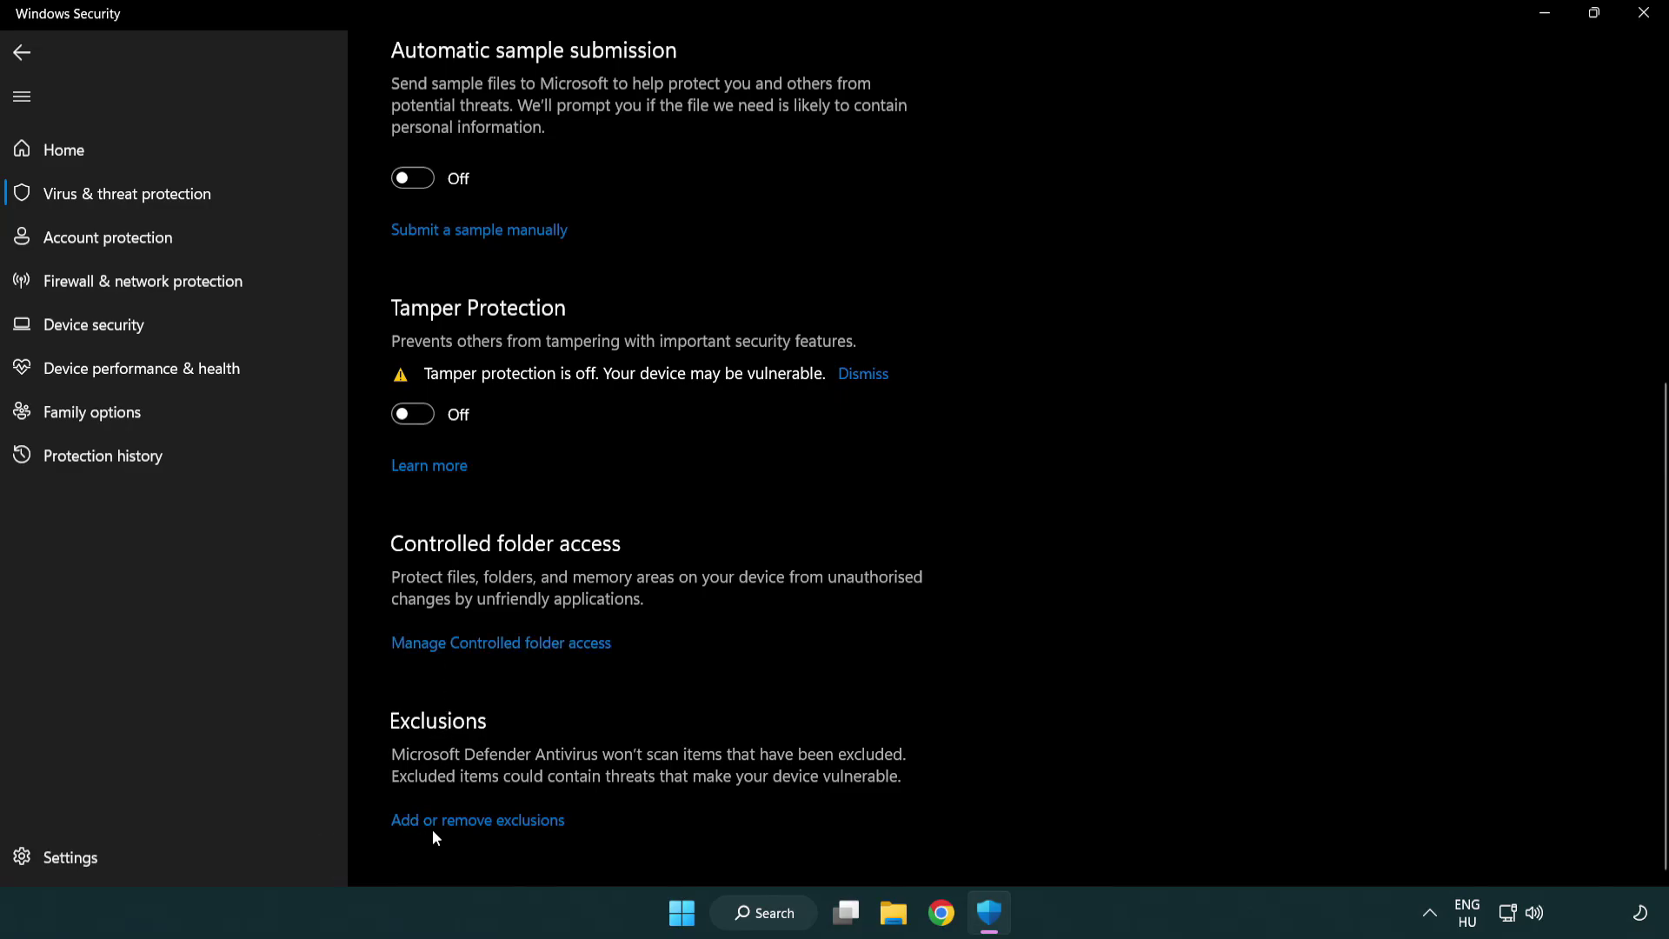
# Start adding a new File exclusion from Add or remove exclusions
pyautogui.click(483, 825)
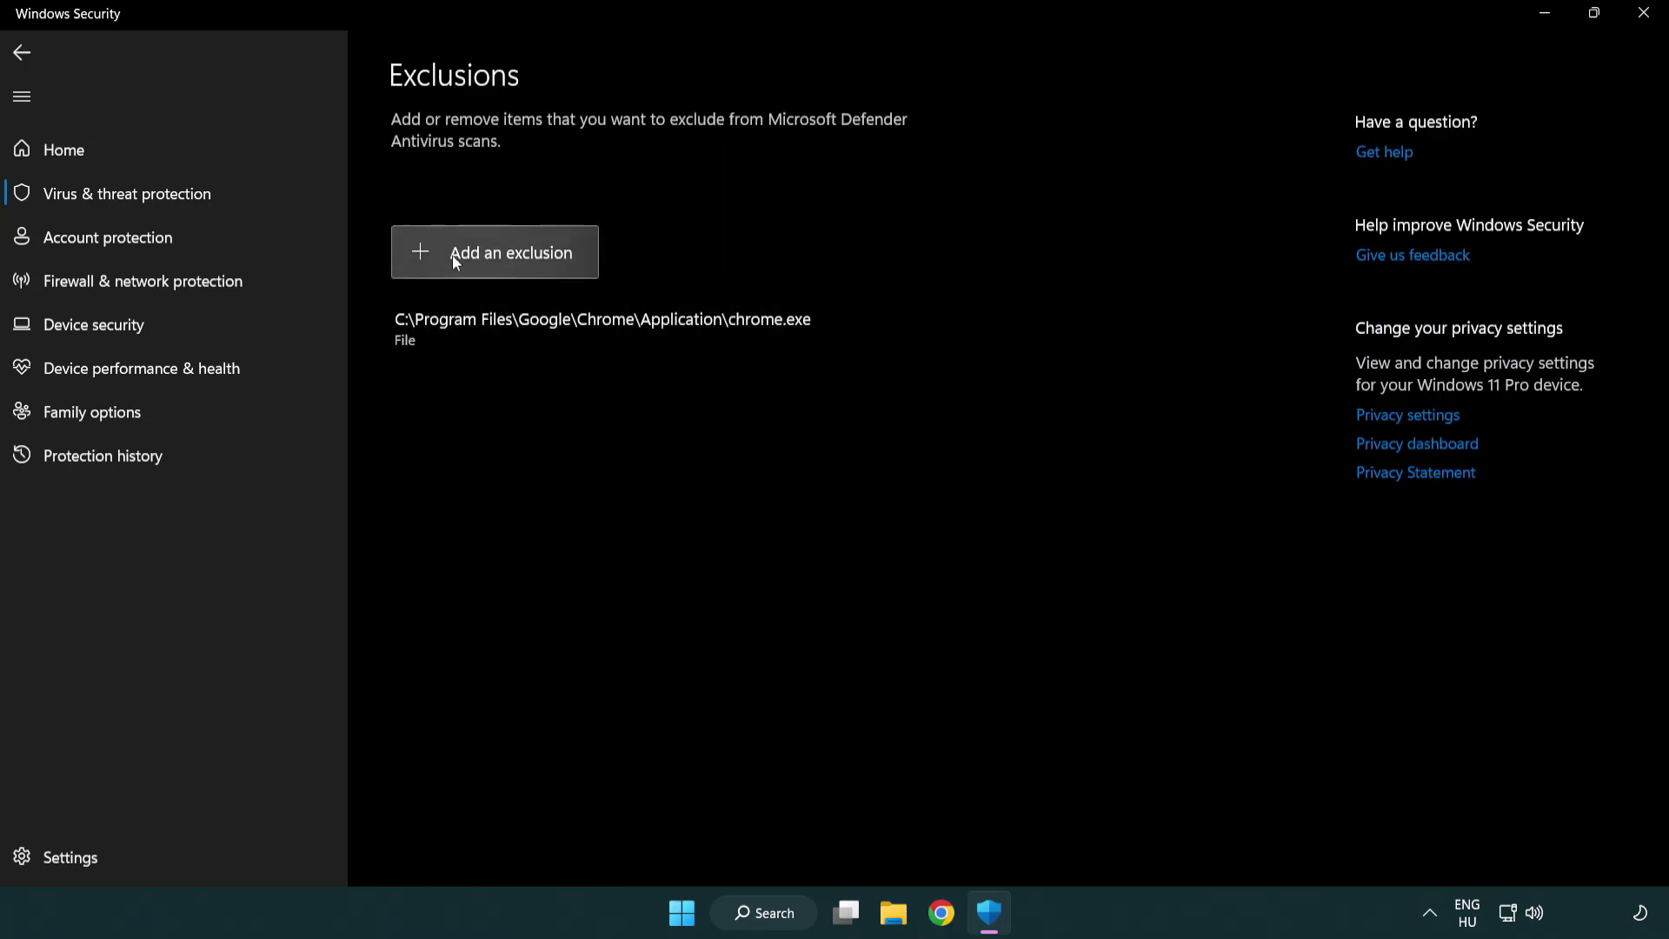
pyautogui.click(502, 261)
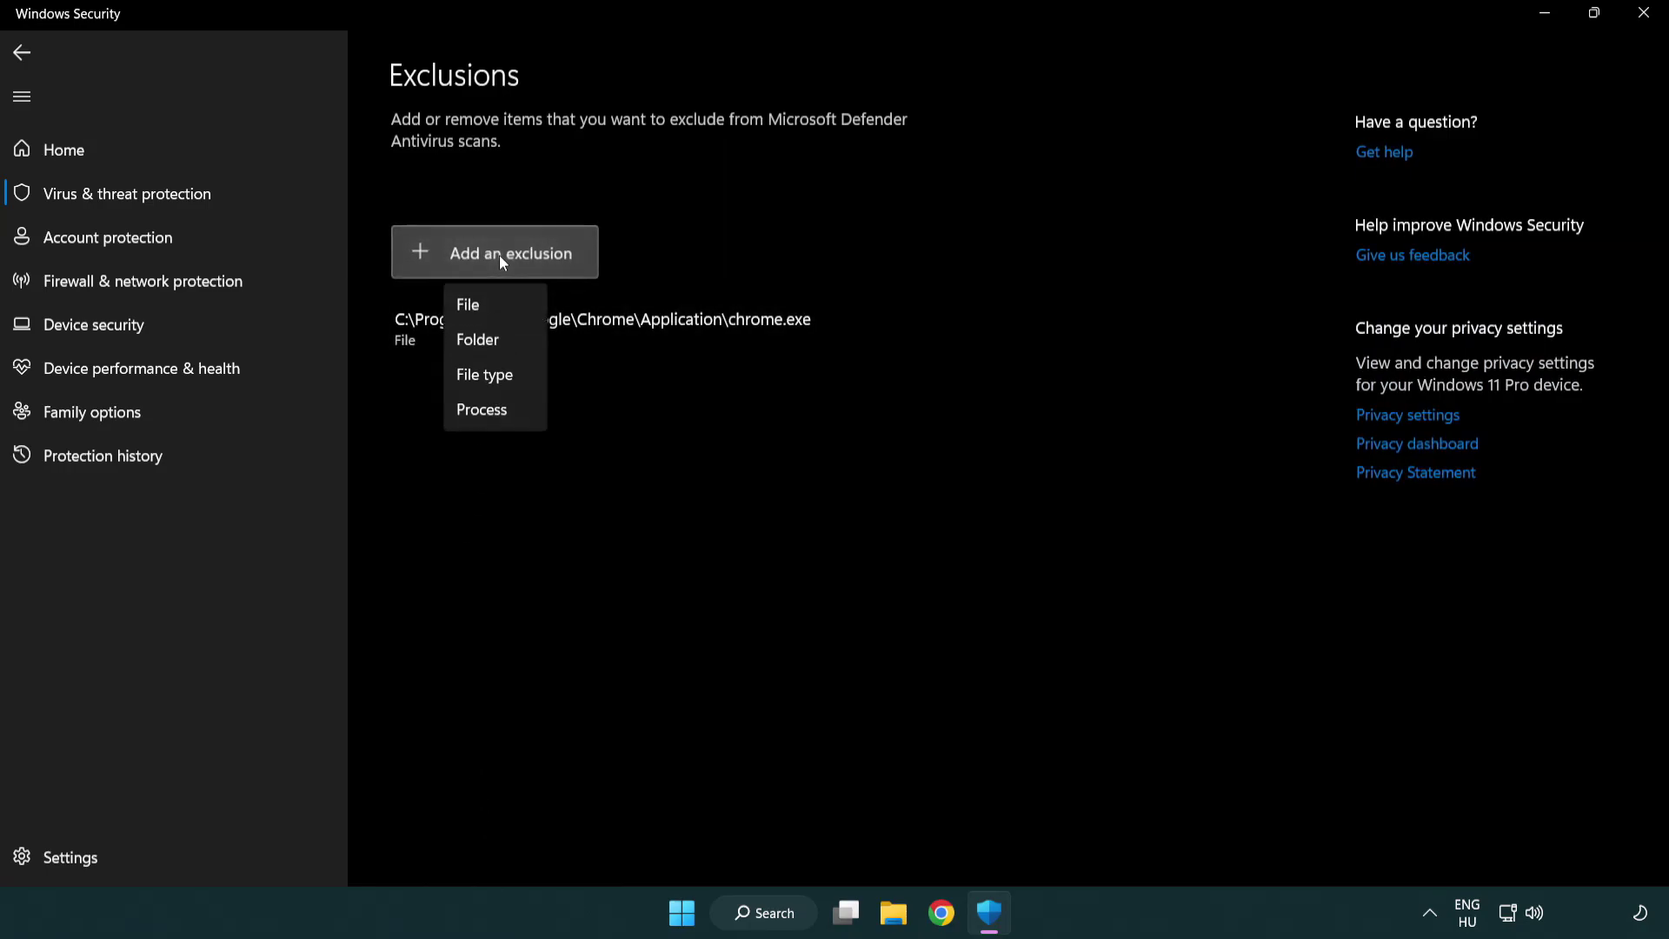
pyautogui.click(503, 308)
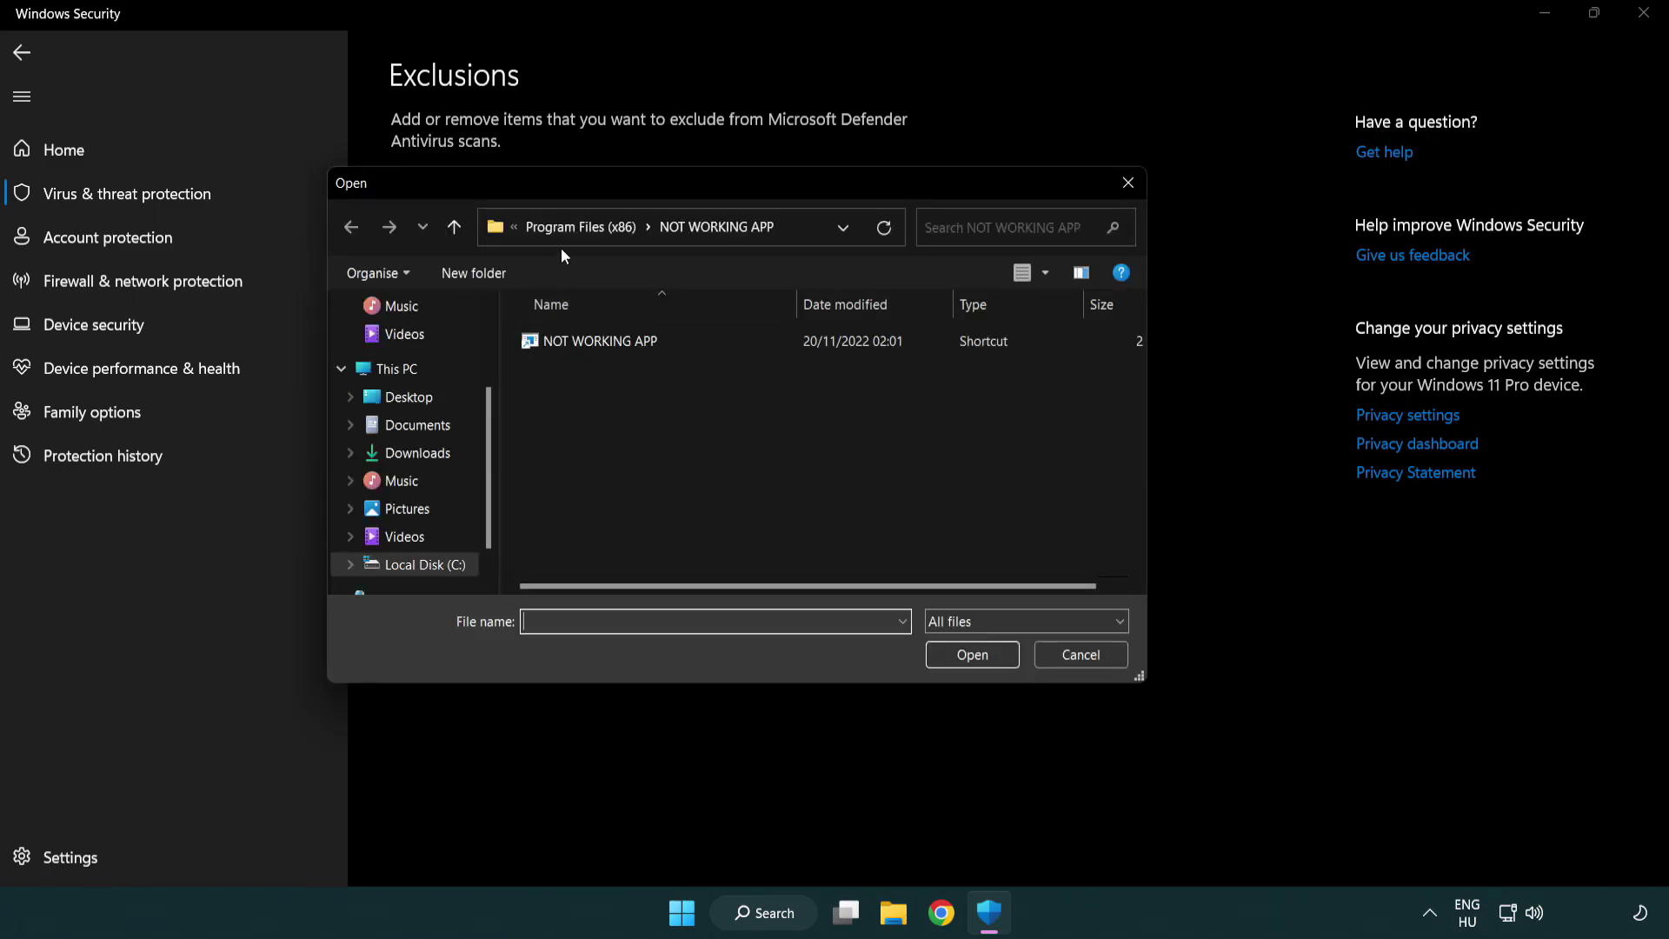
# Browse to C:\Program Files (x86)\NOT WORKING APP and choose its shortcut as the excluded file
pyautogui.click(565, 232)
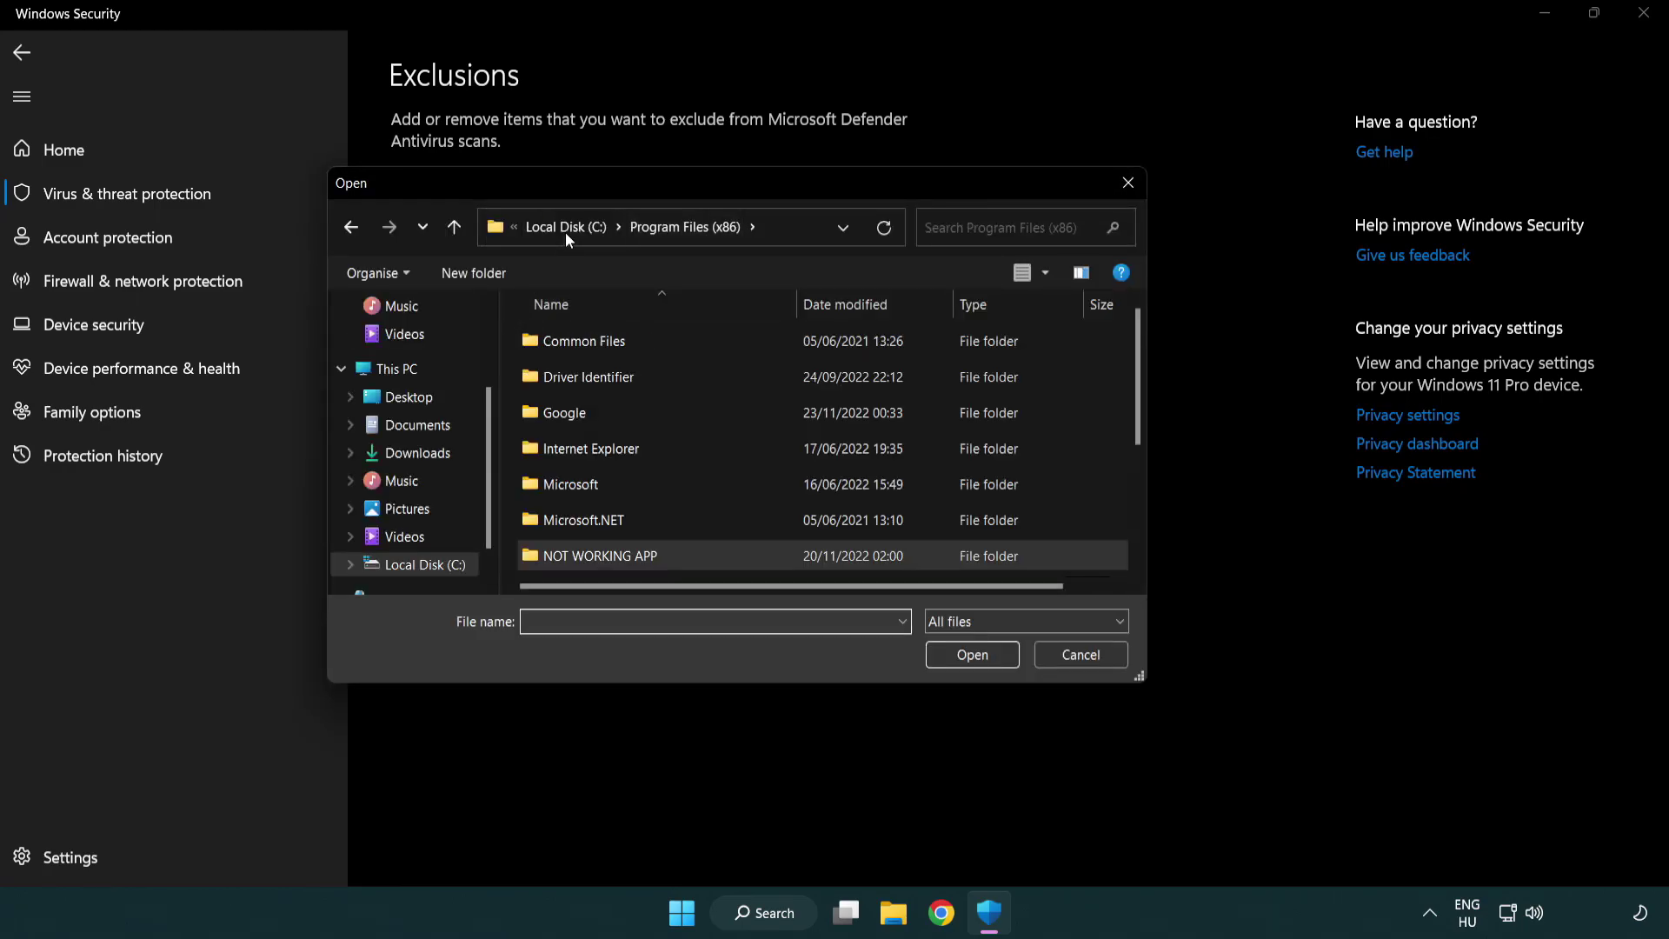
pyautogui.click(565, 232)
pyautogui.click(566, 232)
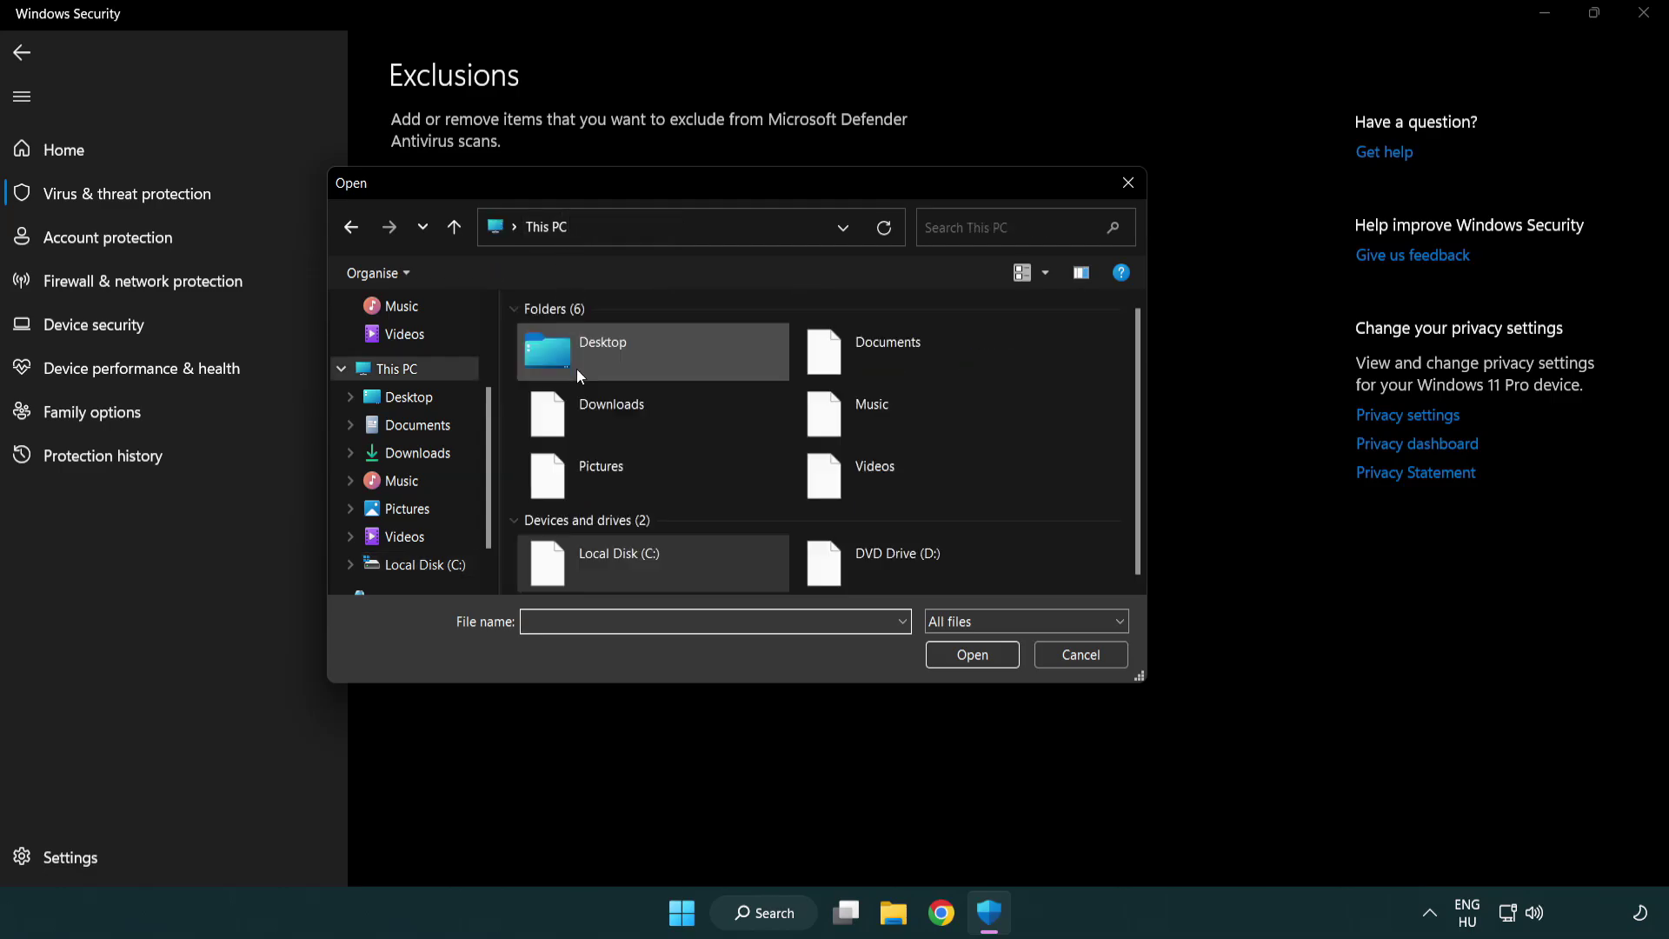
pyautogui.doubleClick(610, 570)
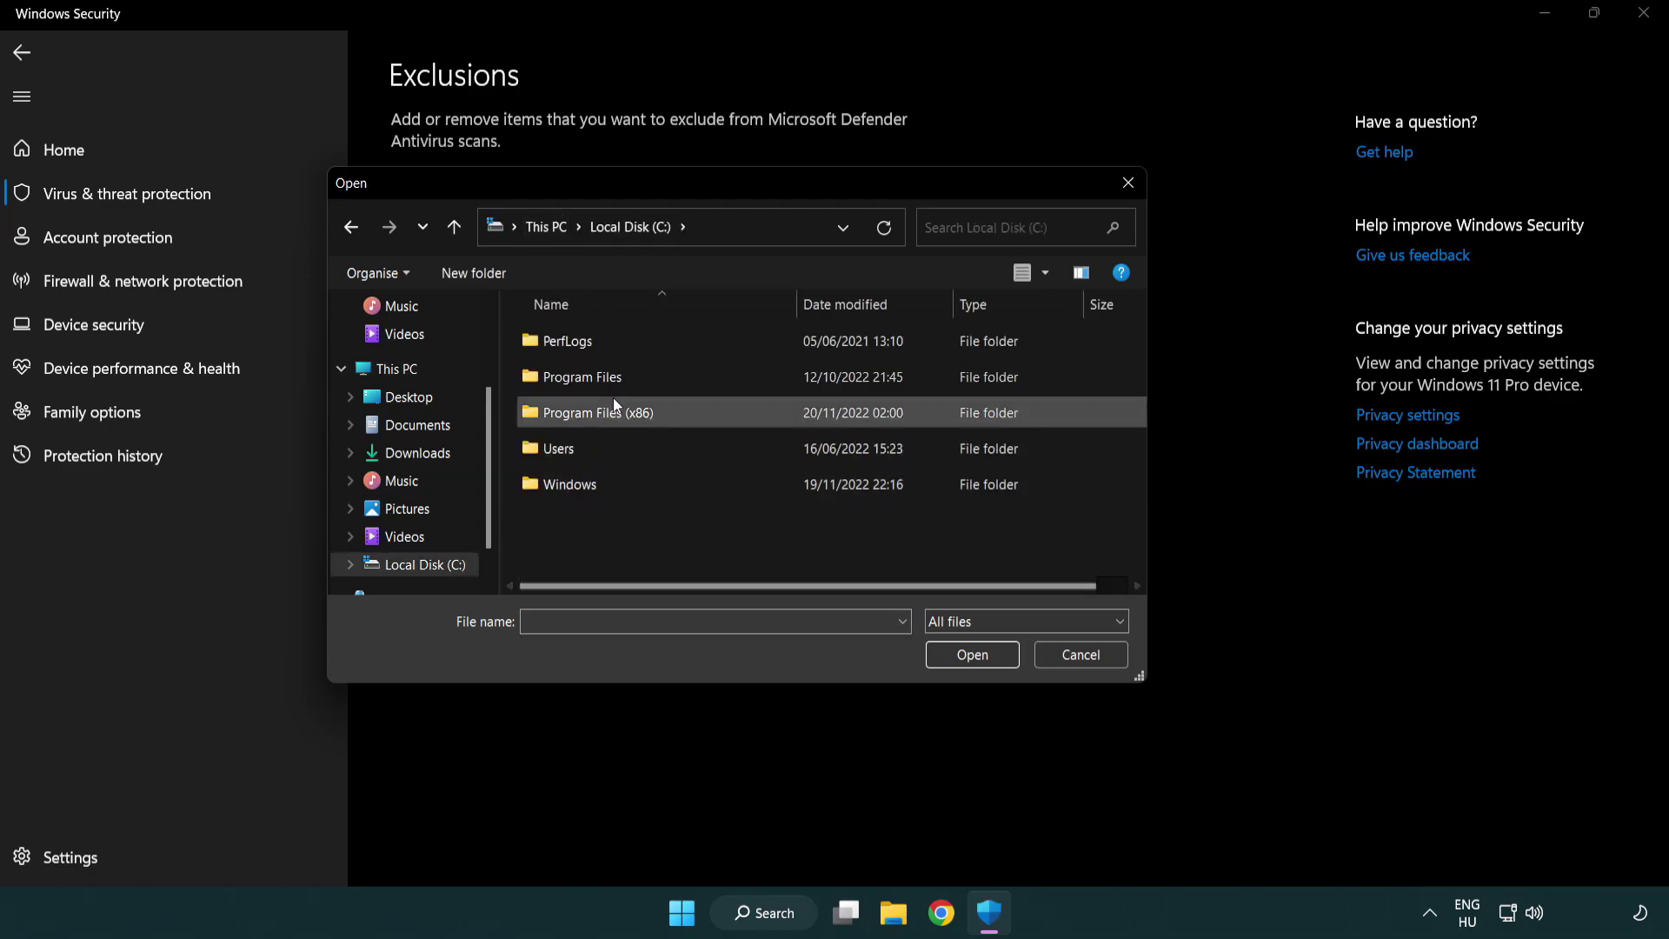
pyautogui.doubleClick(611, 416)
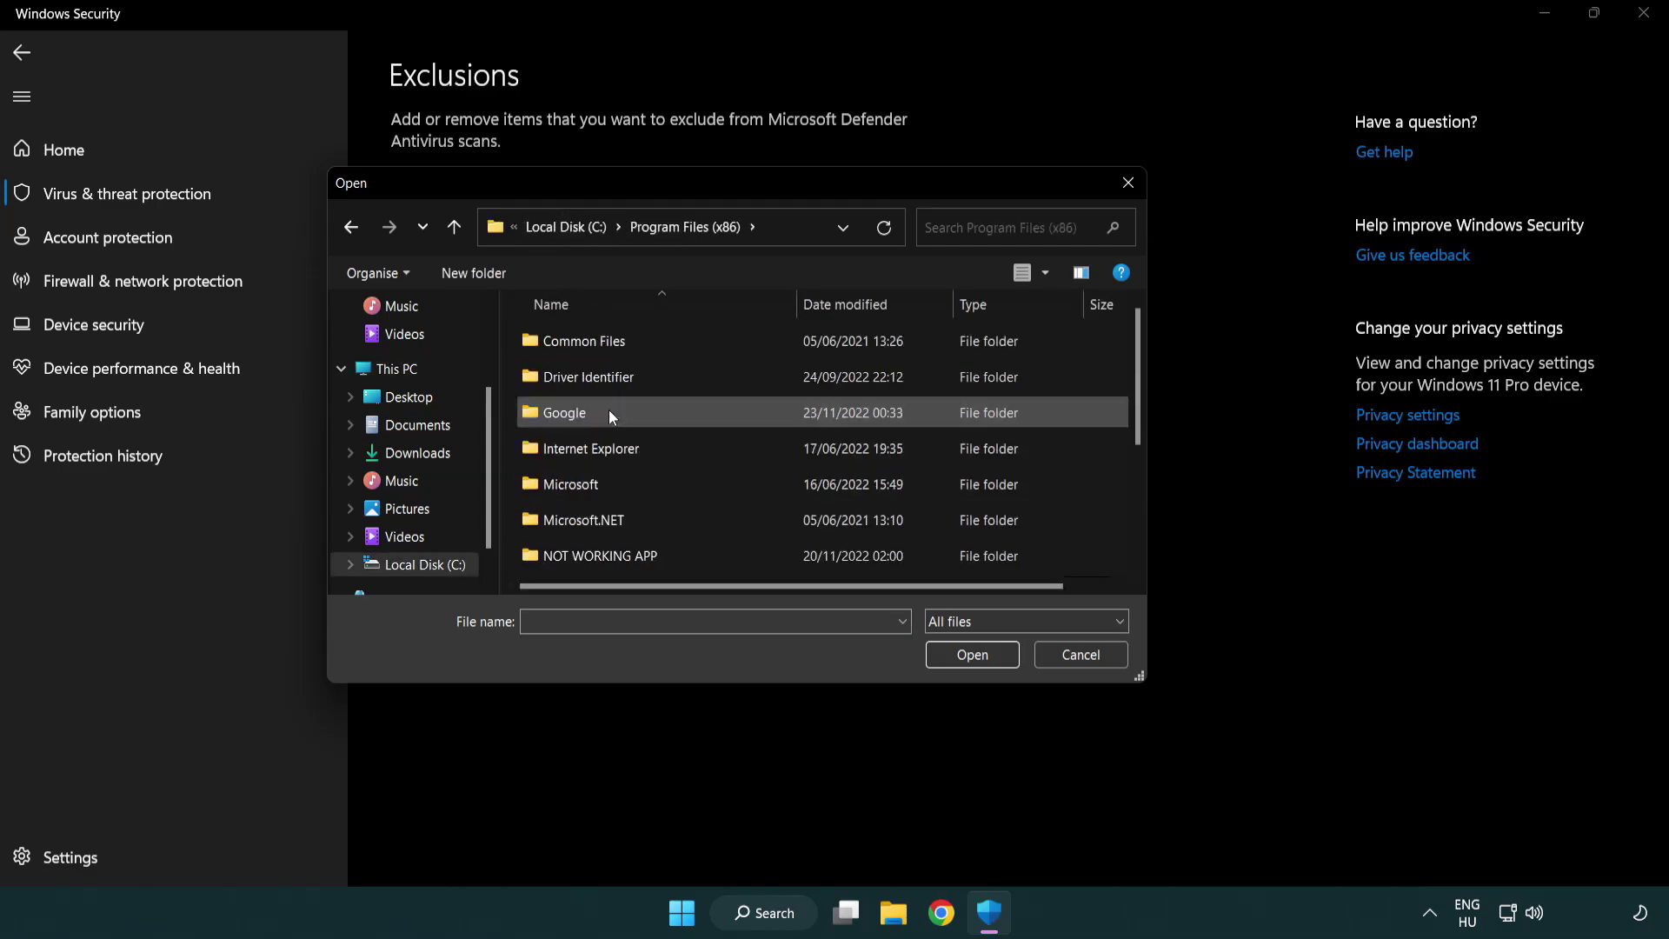
pyautogui.doubleClick(624, 561)
pyautogui.click(587, 339)
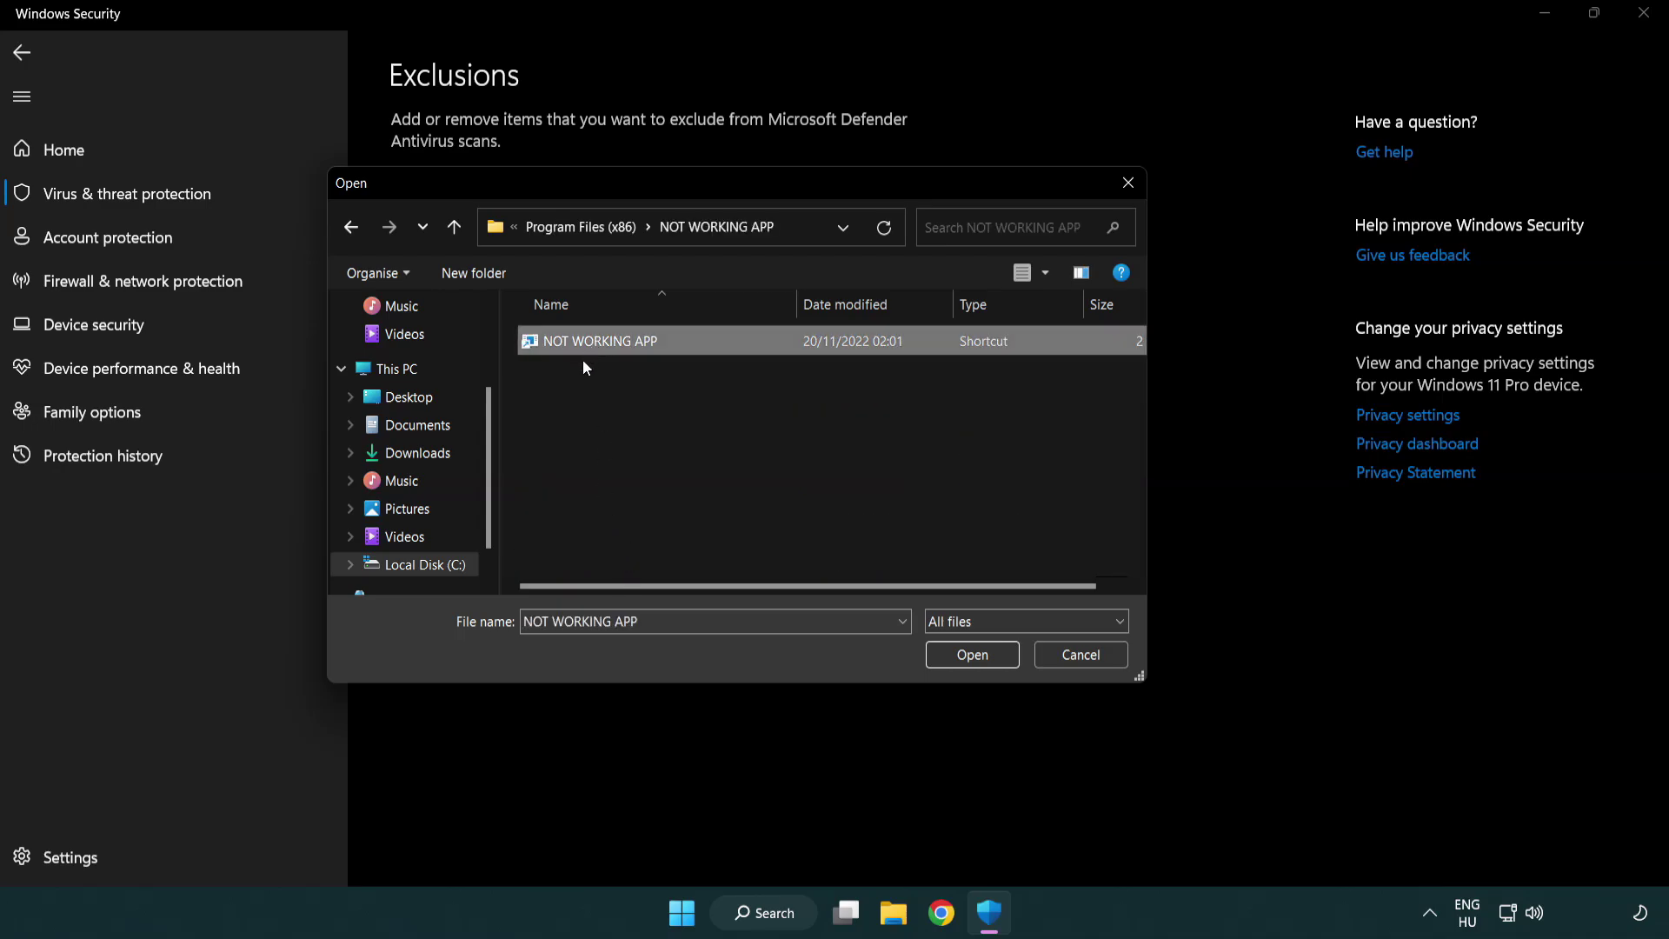
pyautogui.click(969, 662)
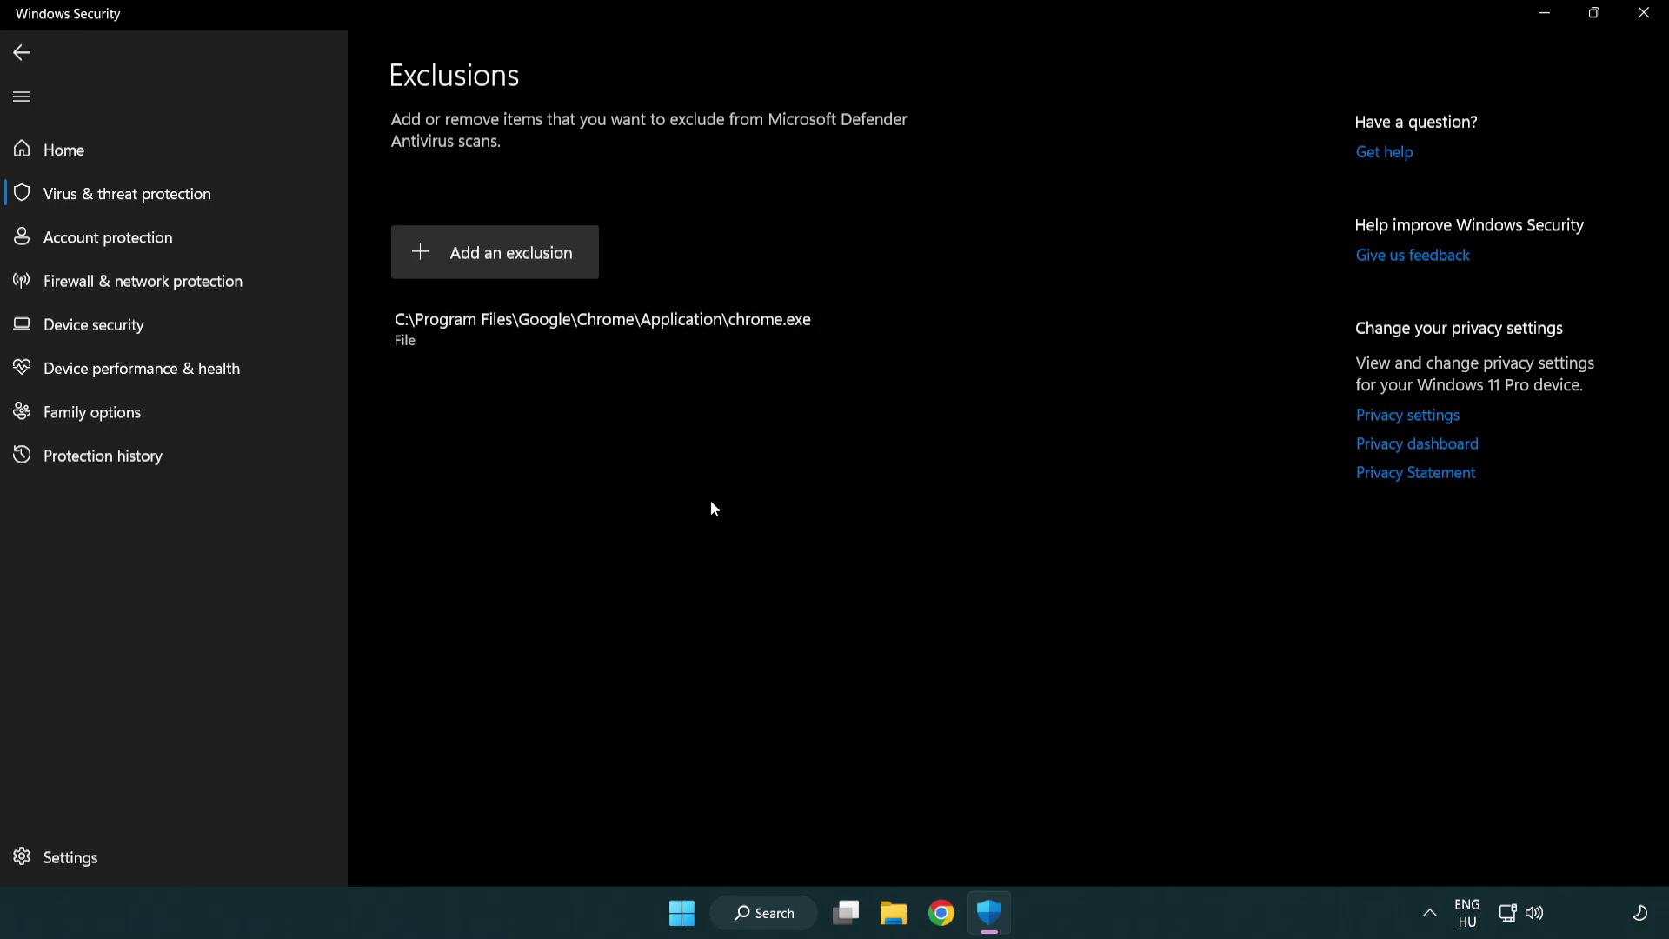
# Close Windows Security and bring up the Start menu power options showing Restart
pyautogui.click(1643, 13)
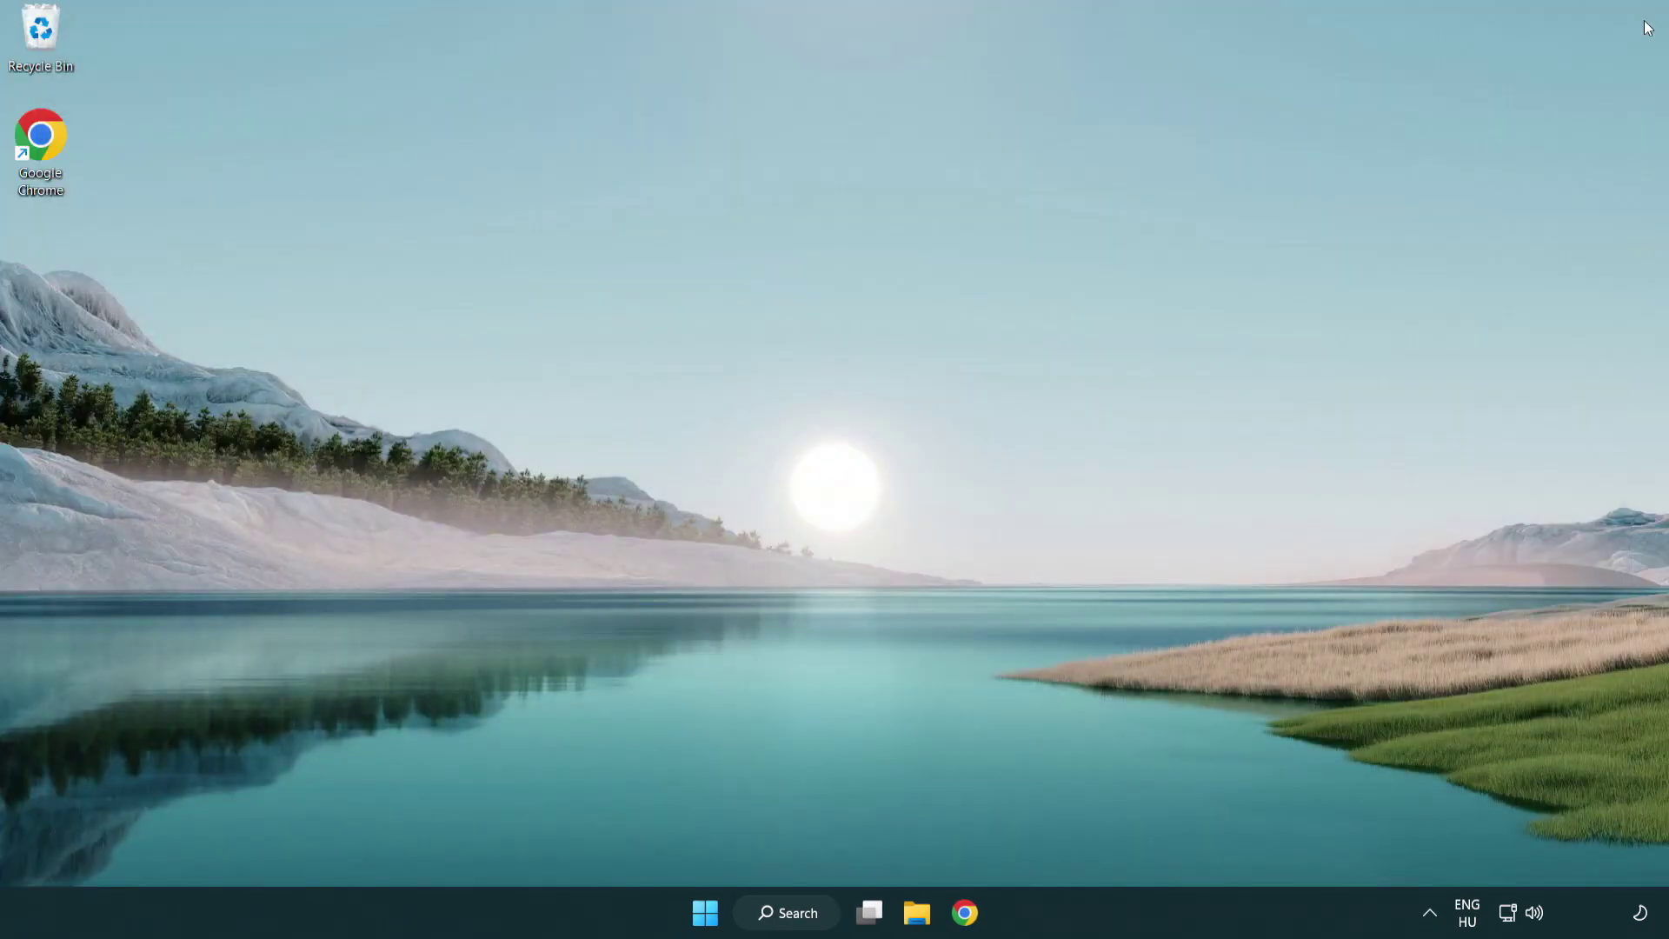
pyautogui.click(705, 912)
pyautogui.click(1106, 837)
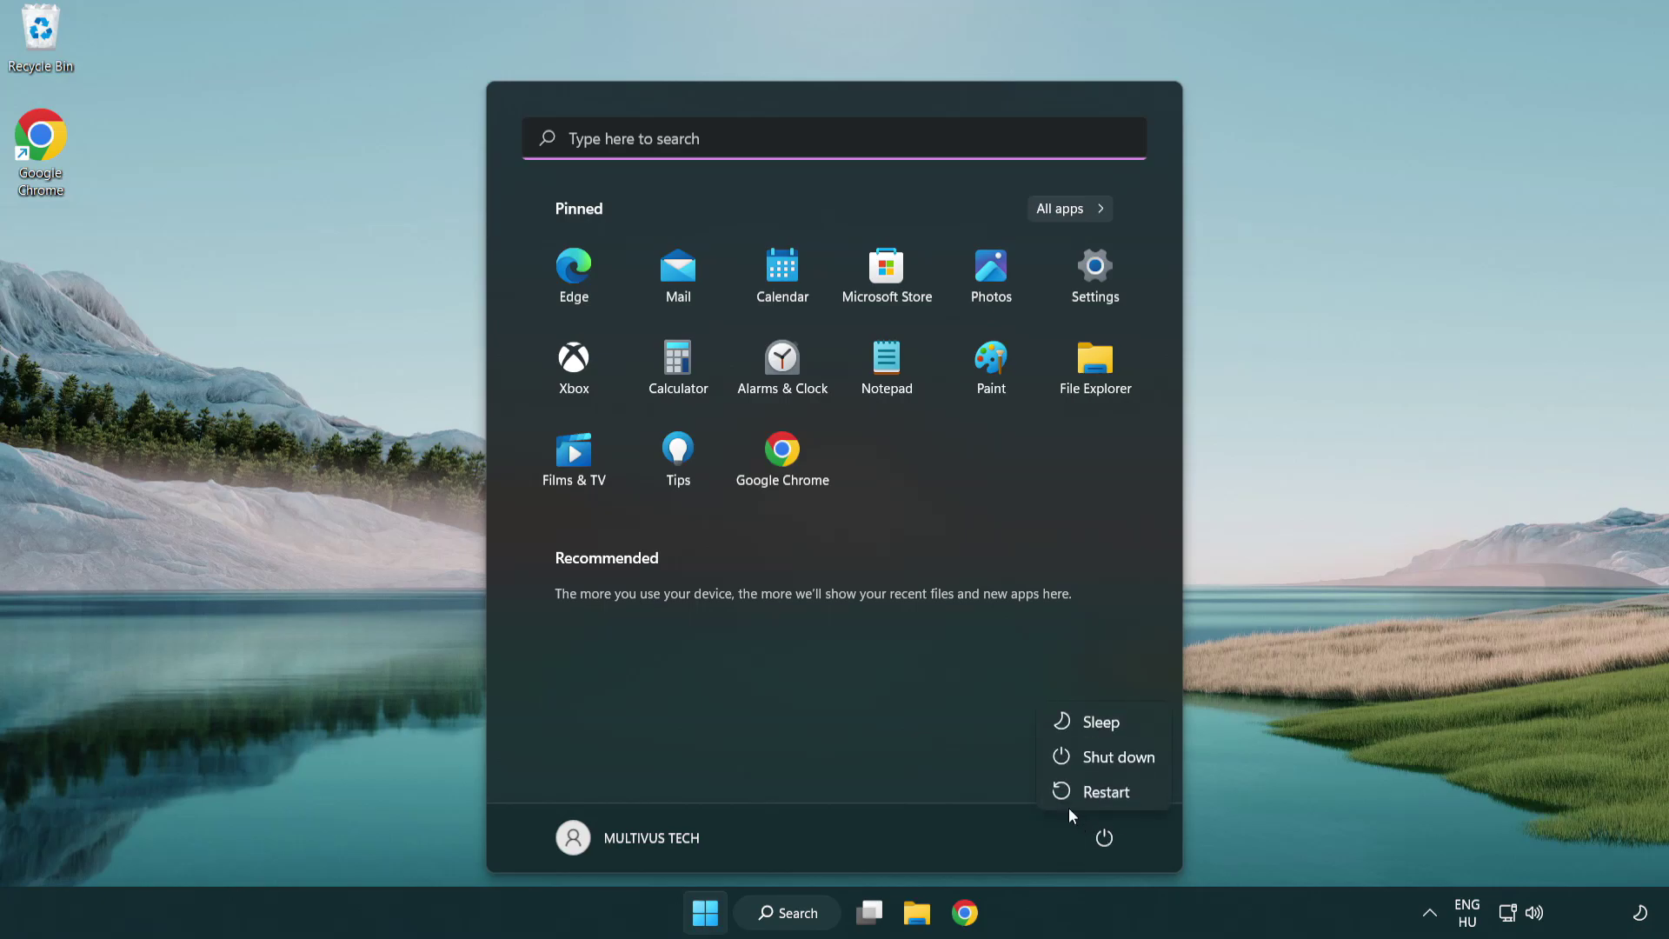